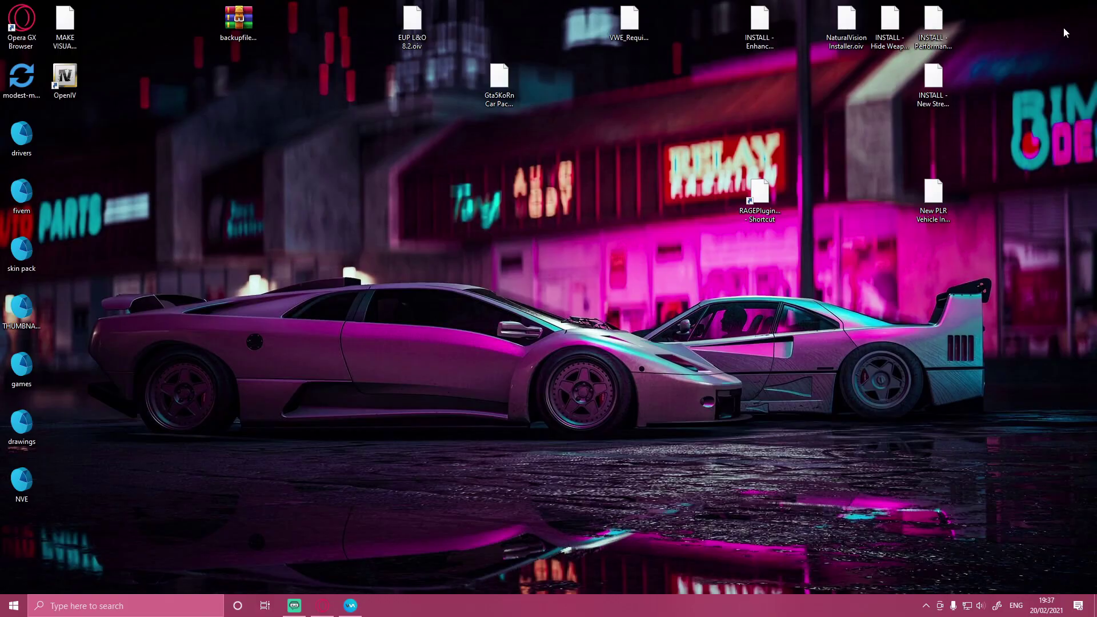
click(322, 605)
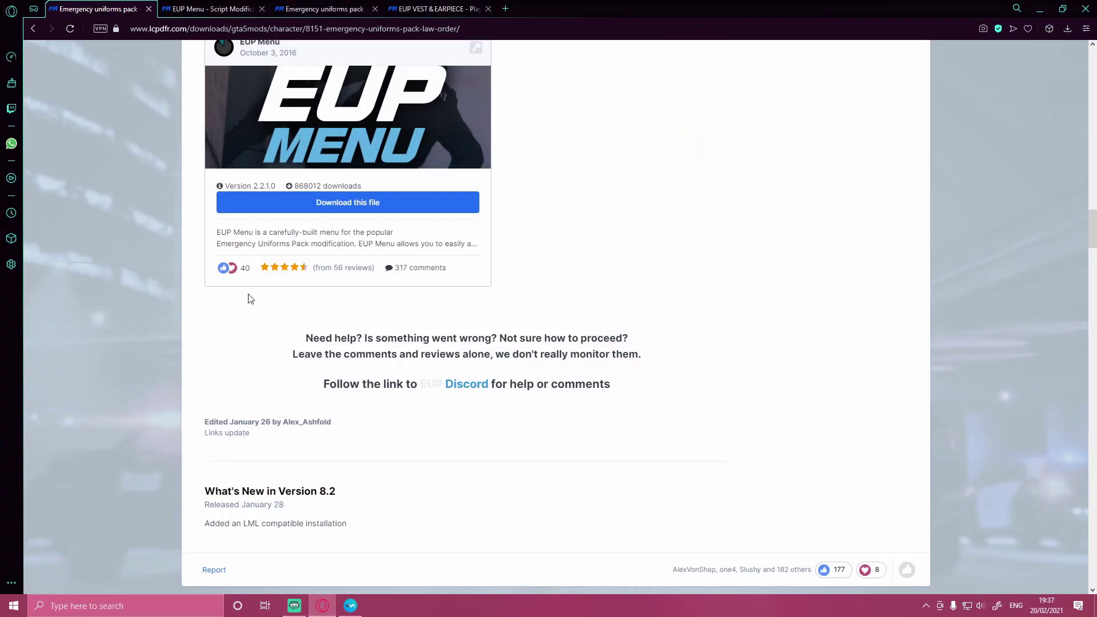
scroll(250, 298, up, 20)
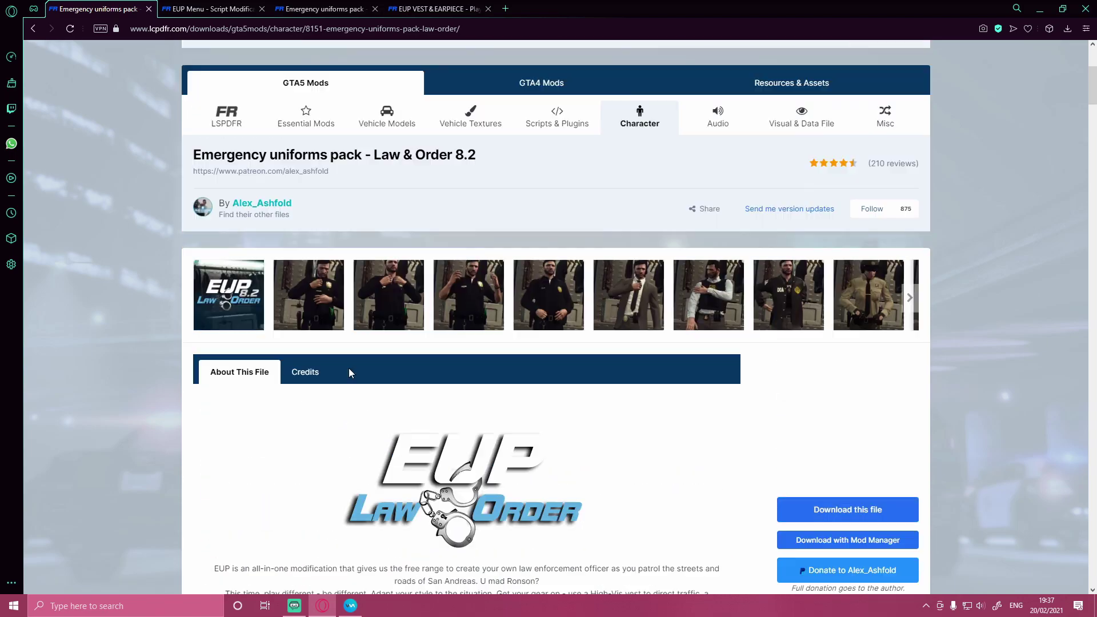
scroll(350, 372, up, 2)
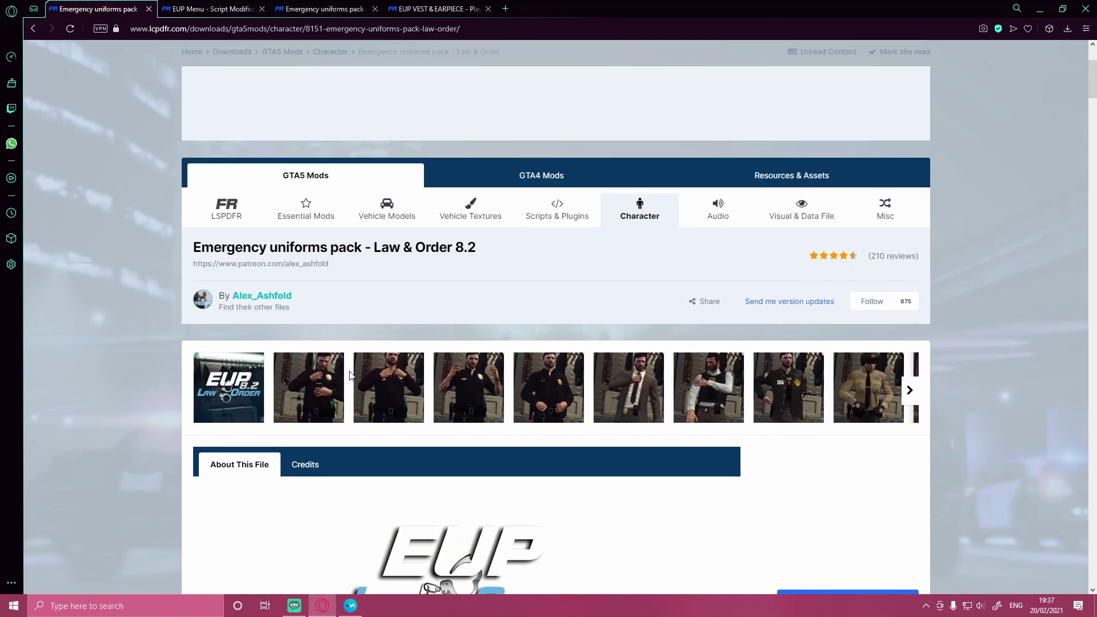
scroll(350, 375, down, 5)
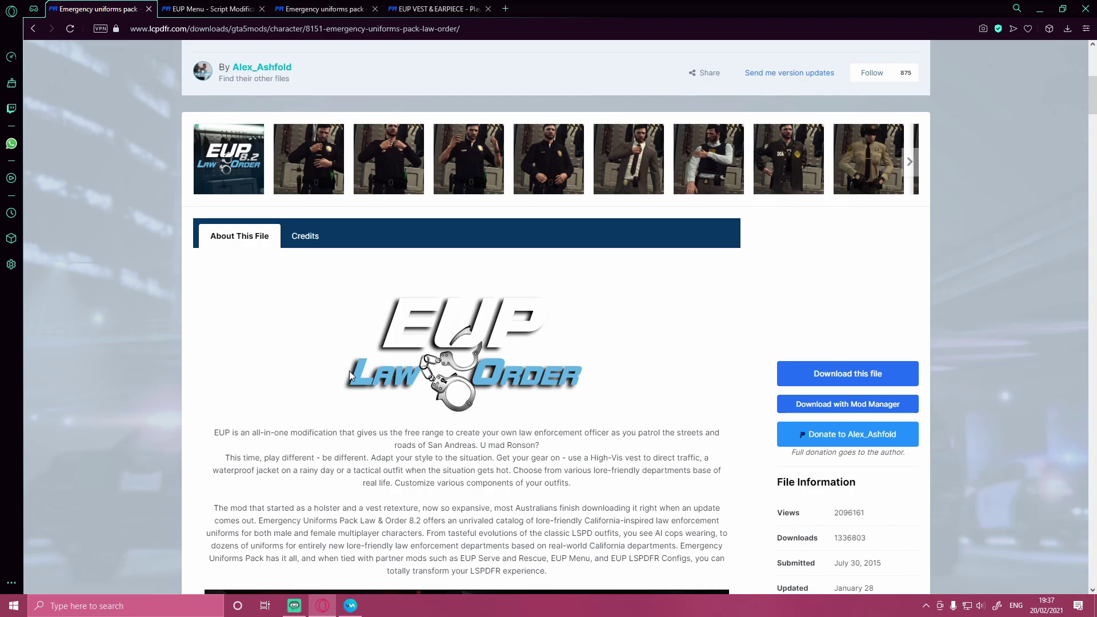
scroll(350, 375, down, 2)
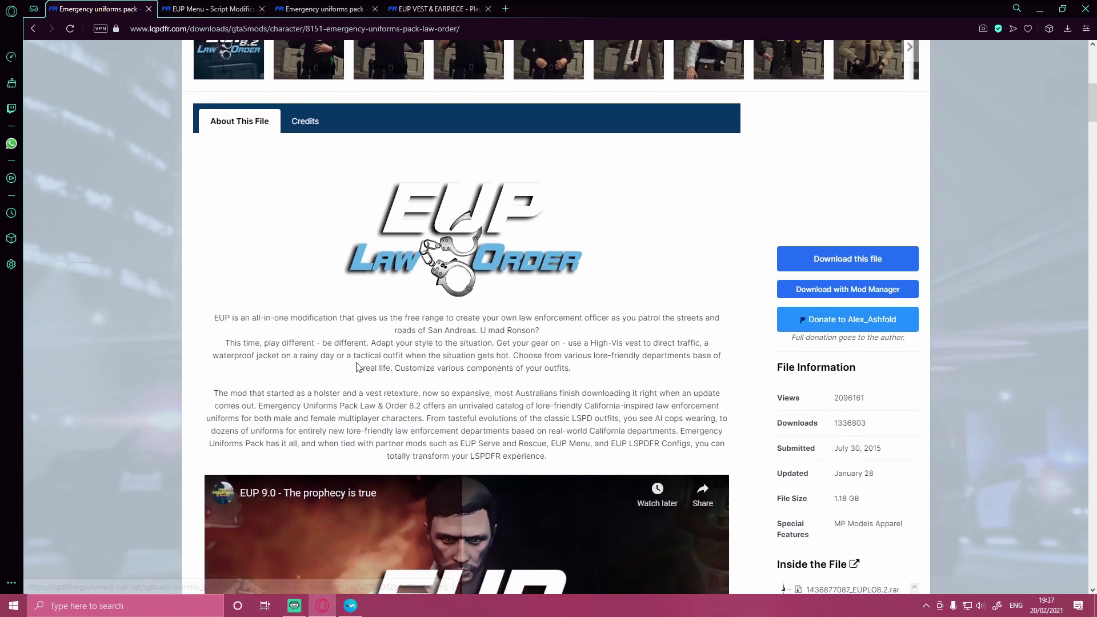
scroll(350, 375, down, 3)
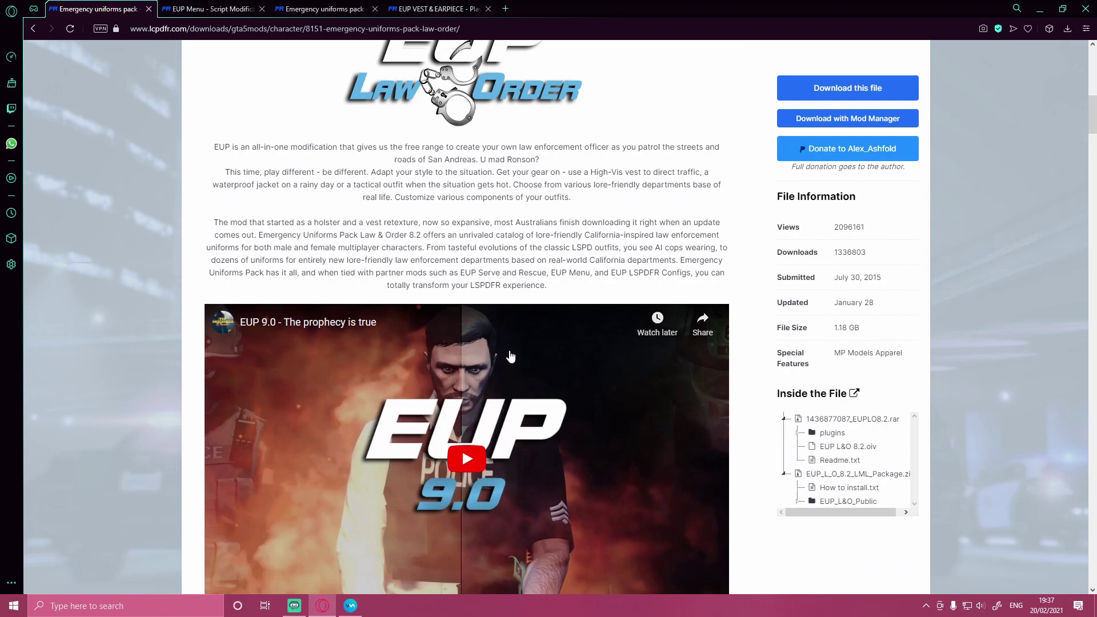
scroll(513, 362, up, 3)
click(810, 264)
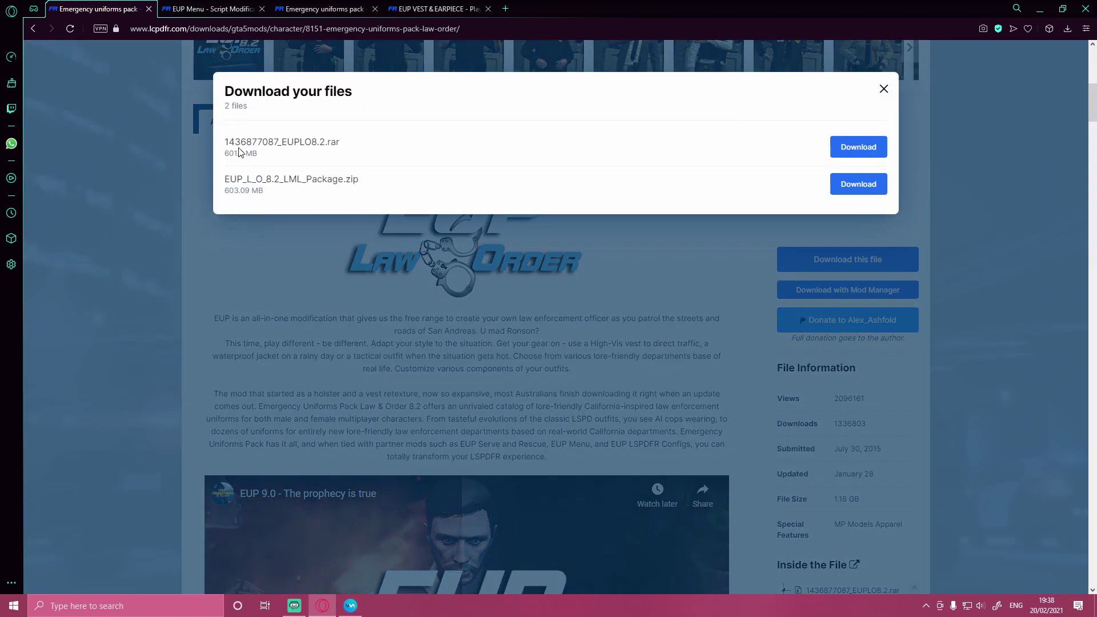
click(858, 147)
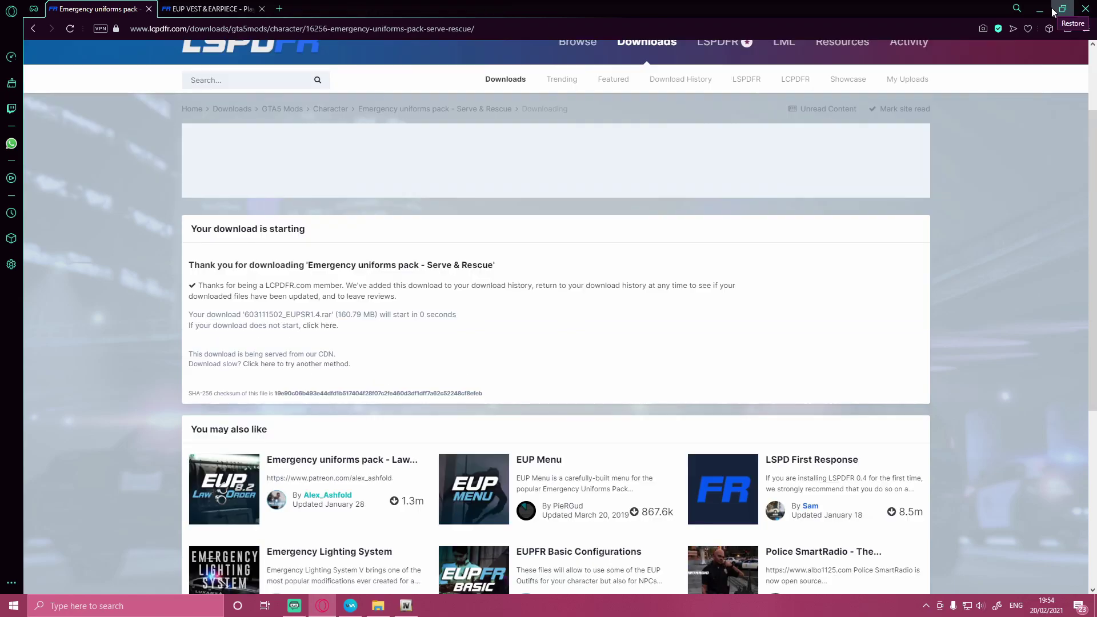
Open the downloaded 603111502_EUPSR1.4.rar archive and extract EUP S&R 1.4.oiv to the desktop
click(1067, 28)
click(896, 104)
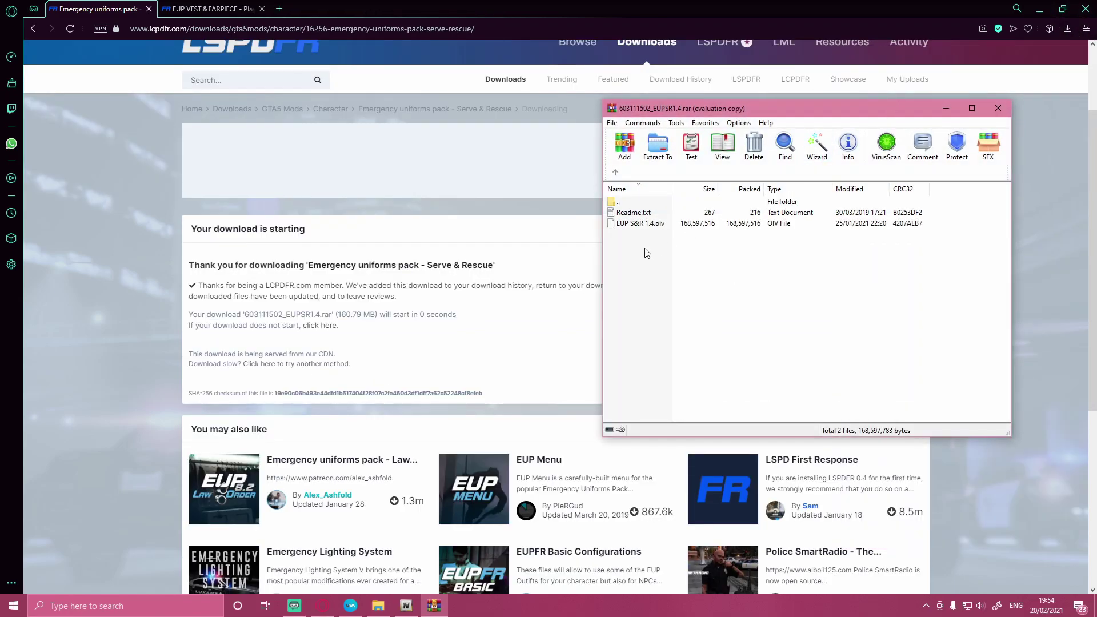
click(635, 267)
click(1039, 9)
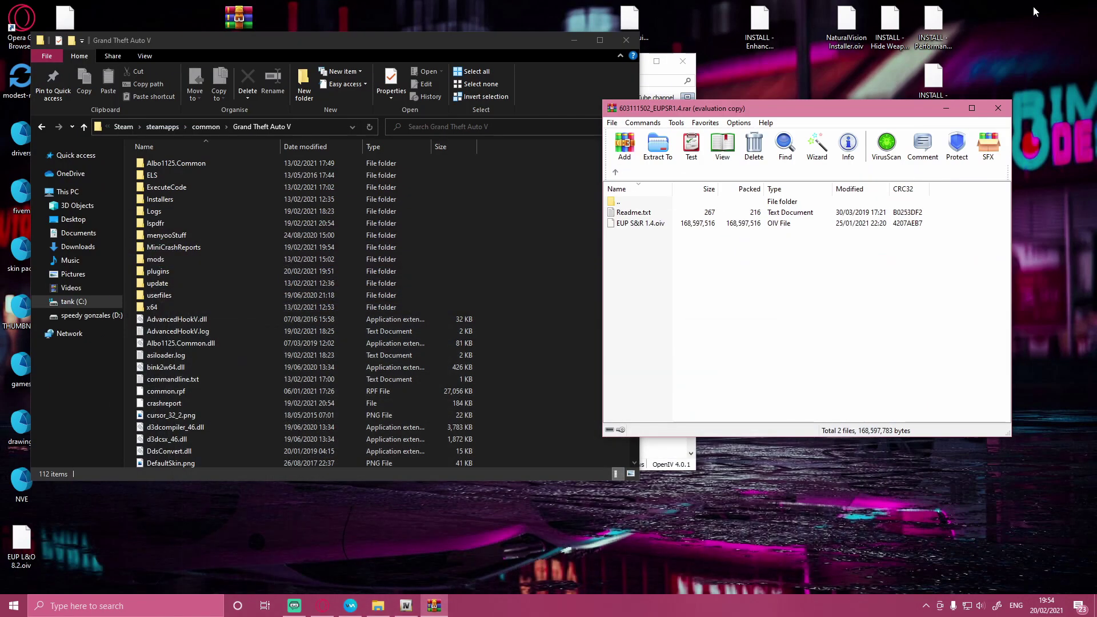
drag(650, 226, 788, 495)
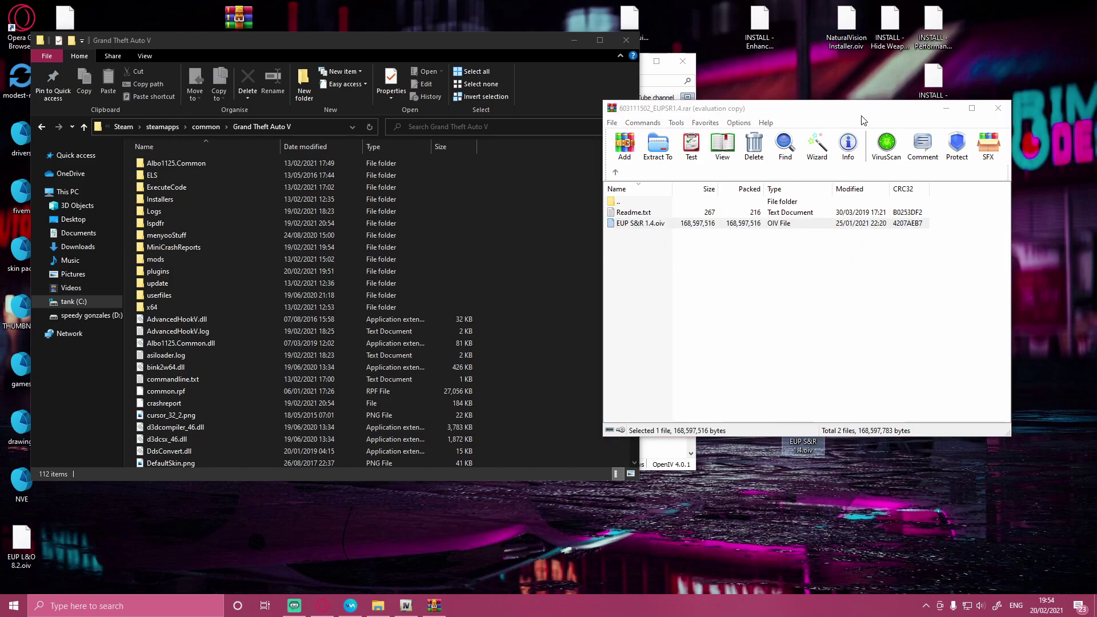
click(946, 108)
Switch to OpenIV and load EUP S&R 1.4.oiv from the desktop in its package installer
click(631, 185)
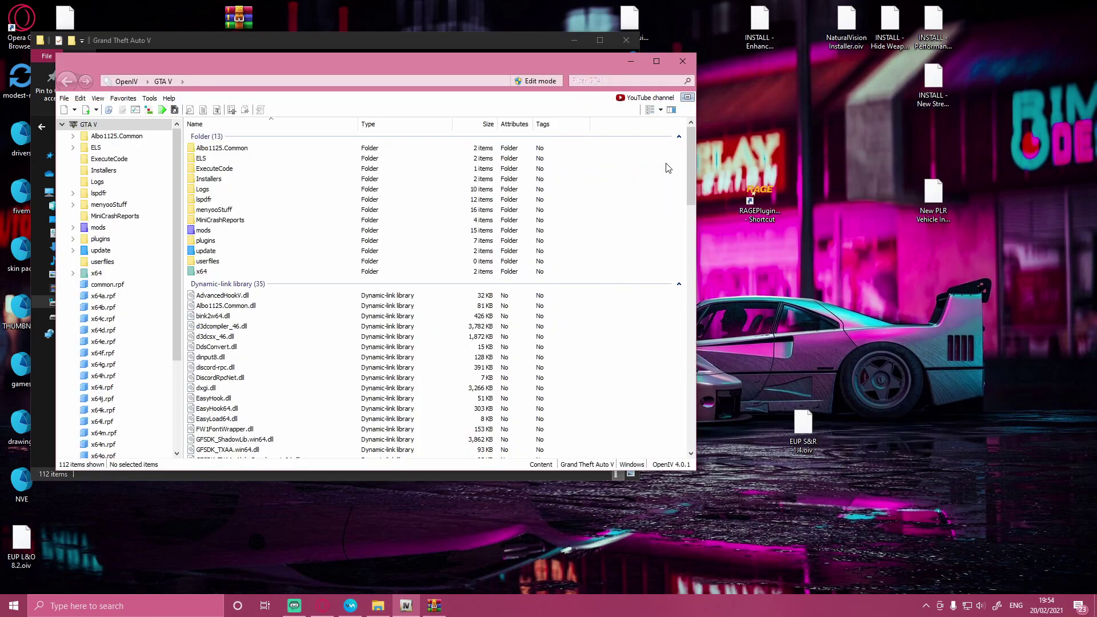
click(147, 110)
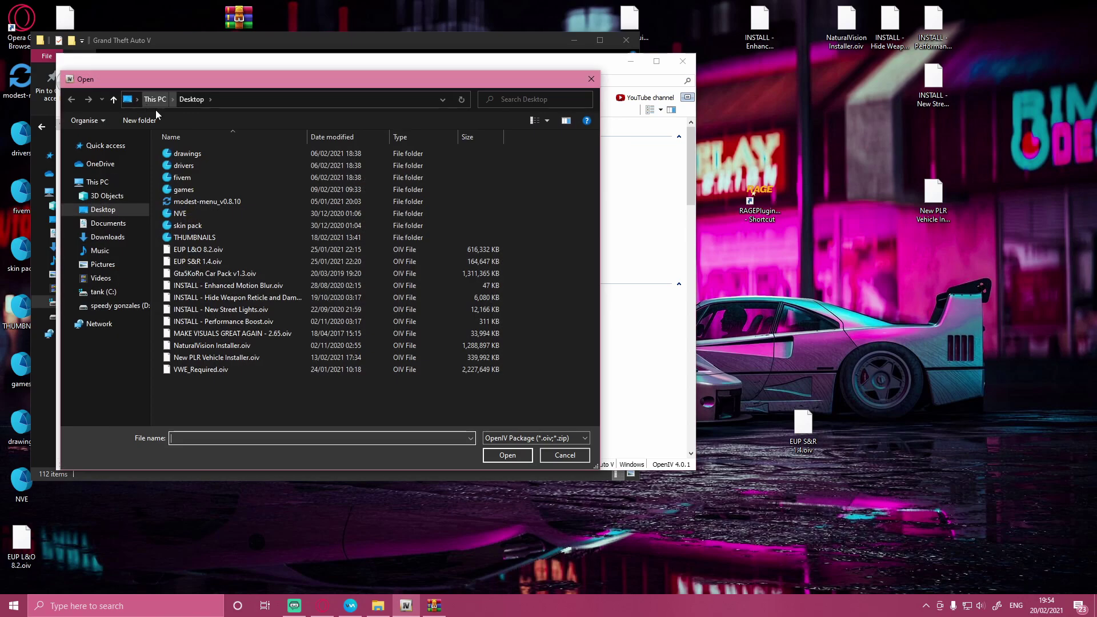
click(201, 260)
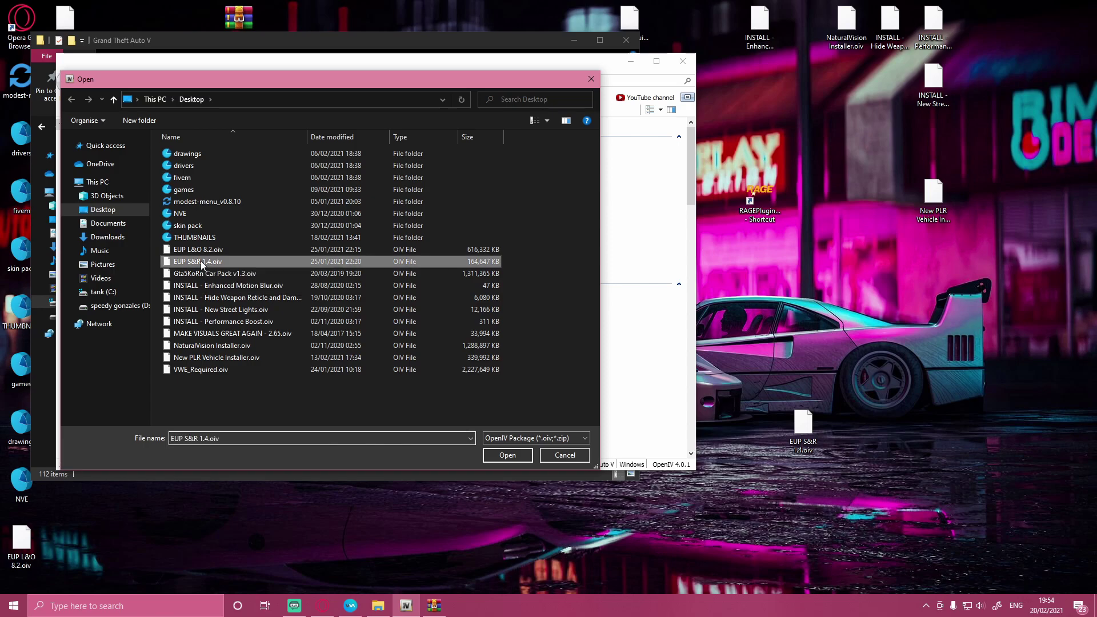
click(508, 456)
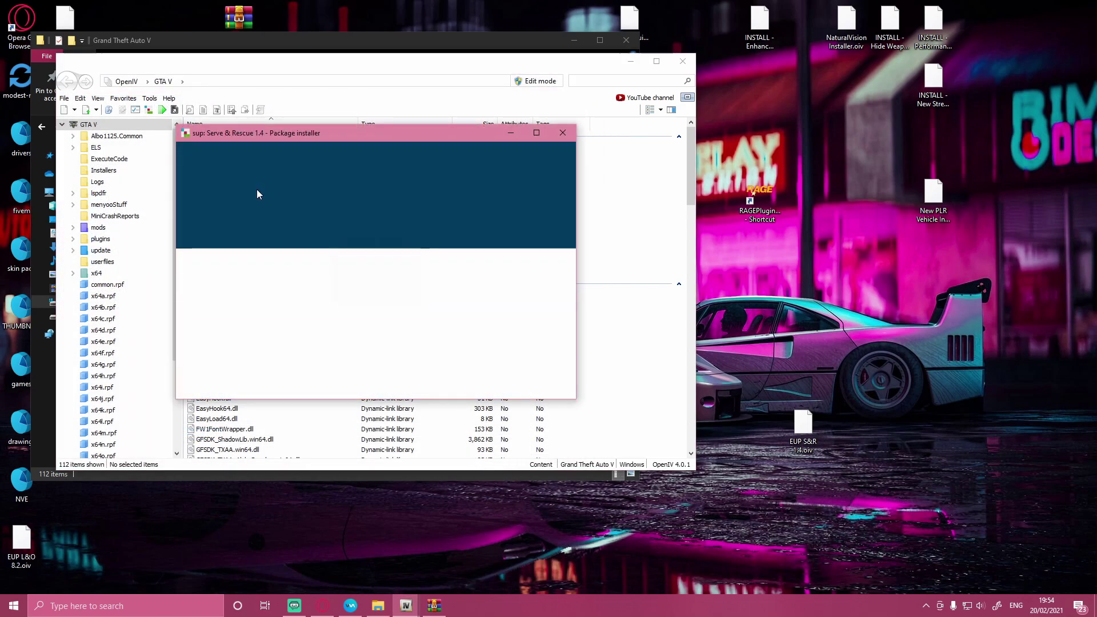
Install the Serve & Rescue 1.4 package into the "mods" folder
scroll(288, 296, down, 3)
scroll(334, 336, up, 3)
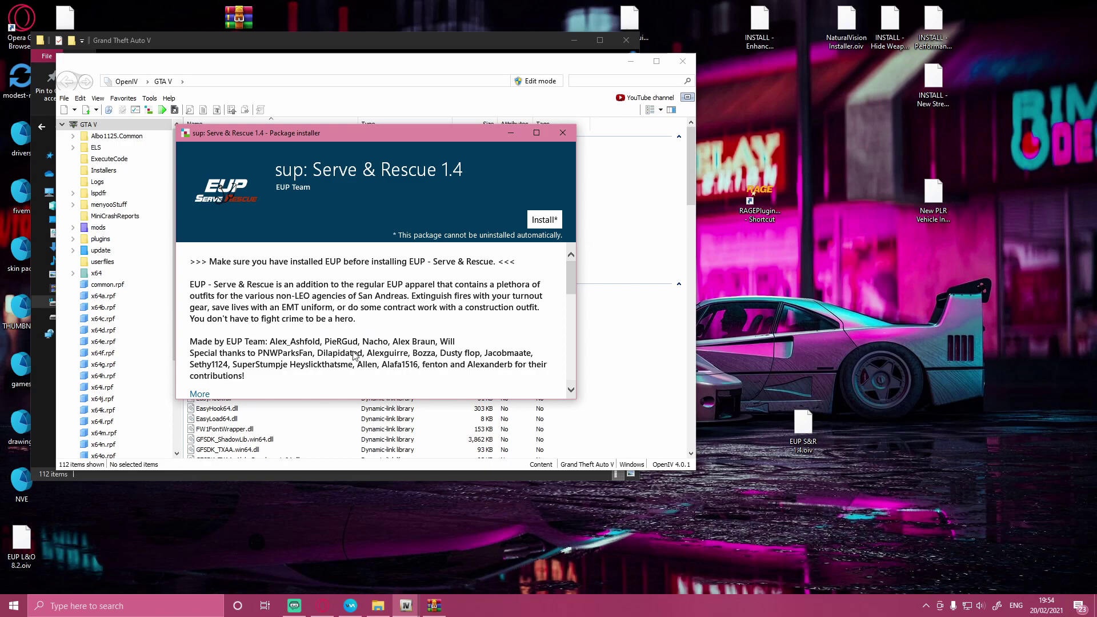
click(529, 223)
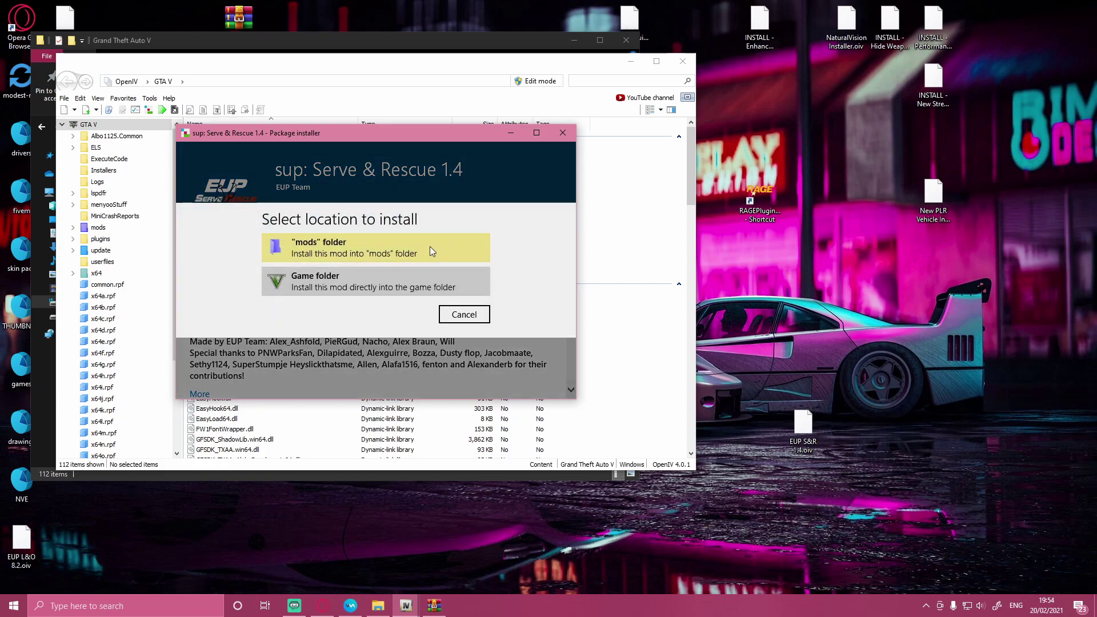
click(406, 255)
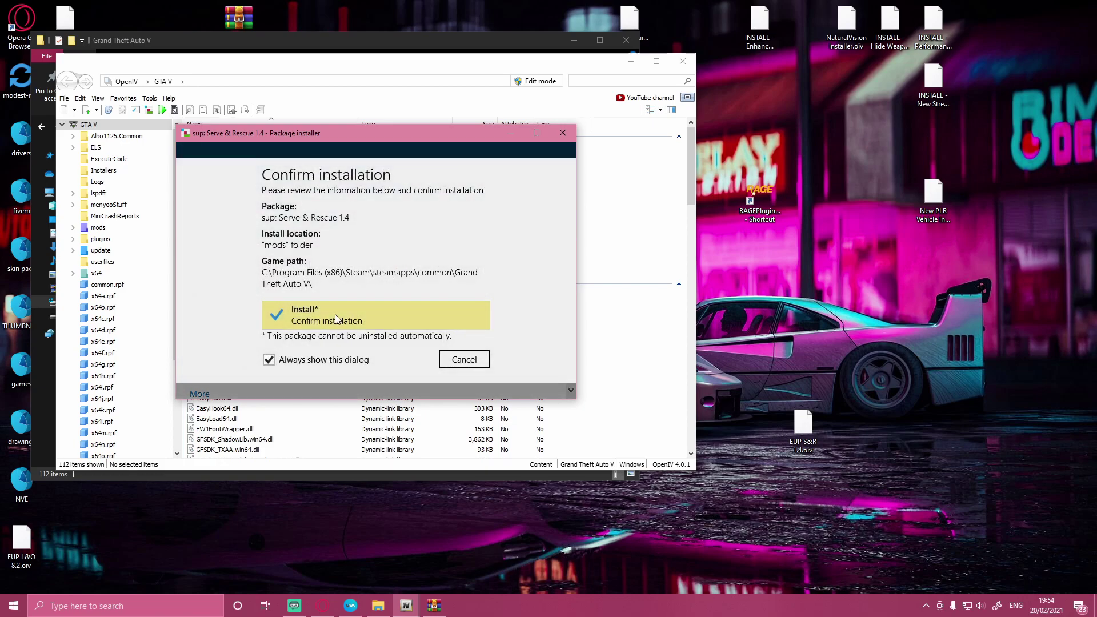
click(336, 320)
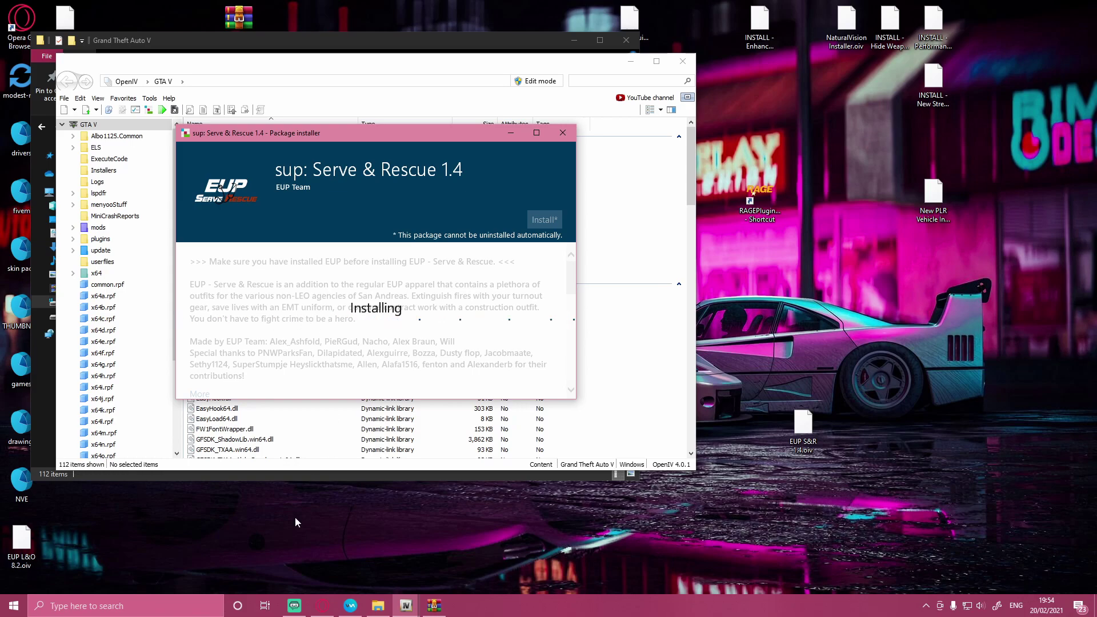
Switch to Opera GX, close the Serve & Rescue download page and show the EUP VEST & EARPIECE page
click(322, 606)
click(206, 7)
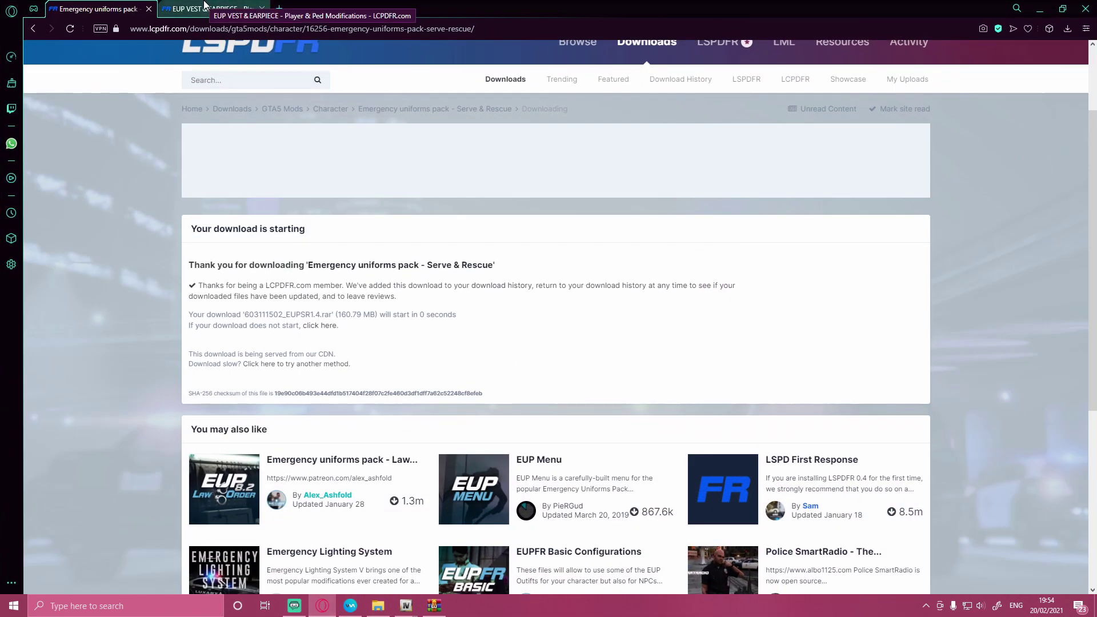
click(147, 8)
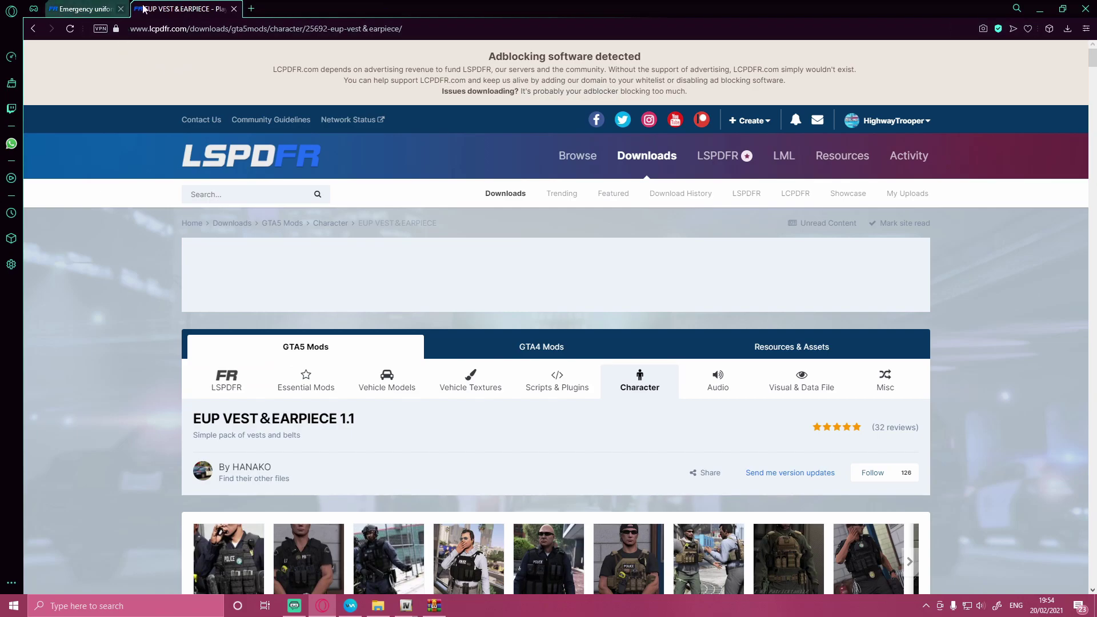
Examine the screenshots and description of the EUP VEST & EARPIECE 1.1 mod
scroll(270, 270, down, 3)
scroll(271, 271, down, 4)
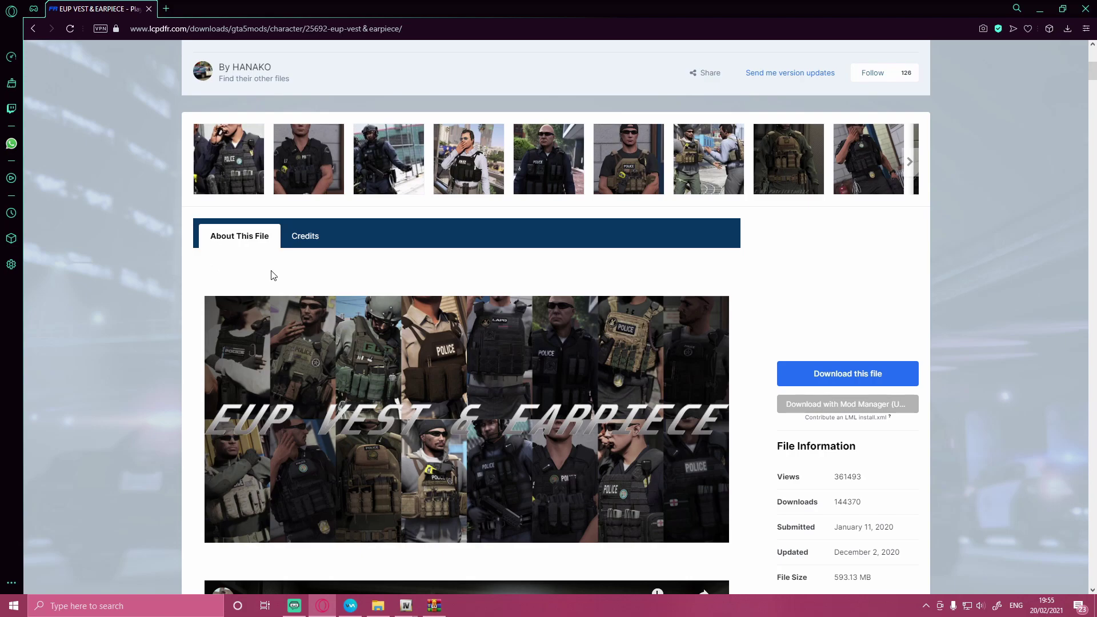
click(216, 143)
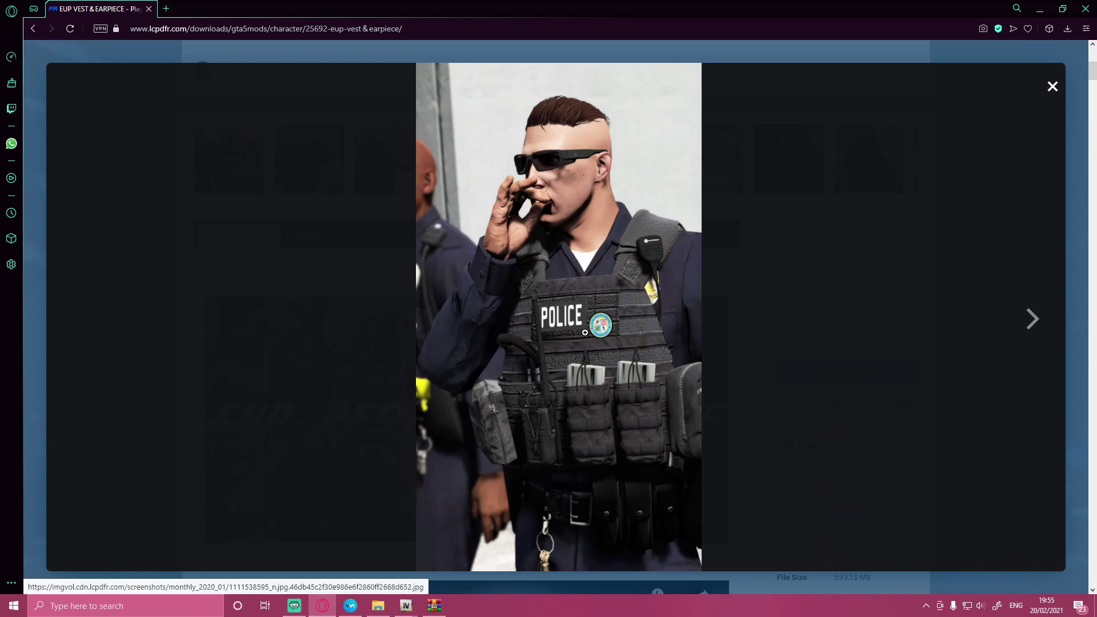
click(1031, 319)
click(1032, 319)
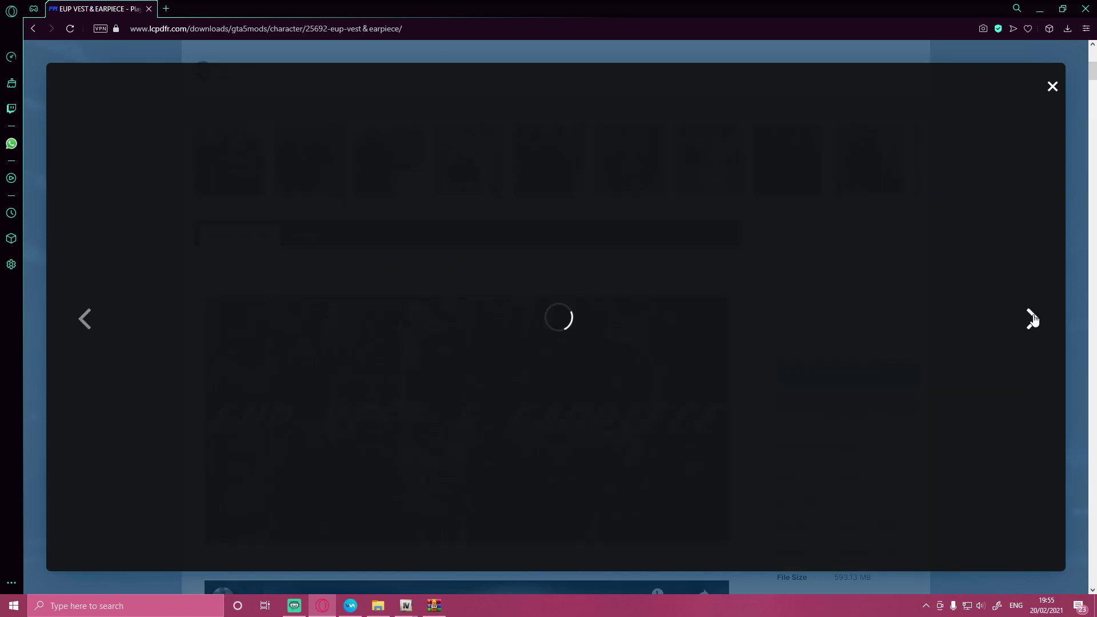
click(1032, 319)
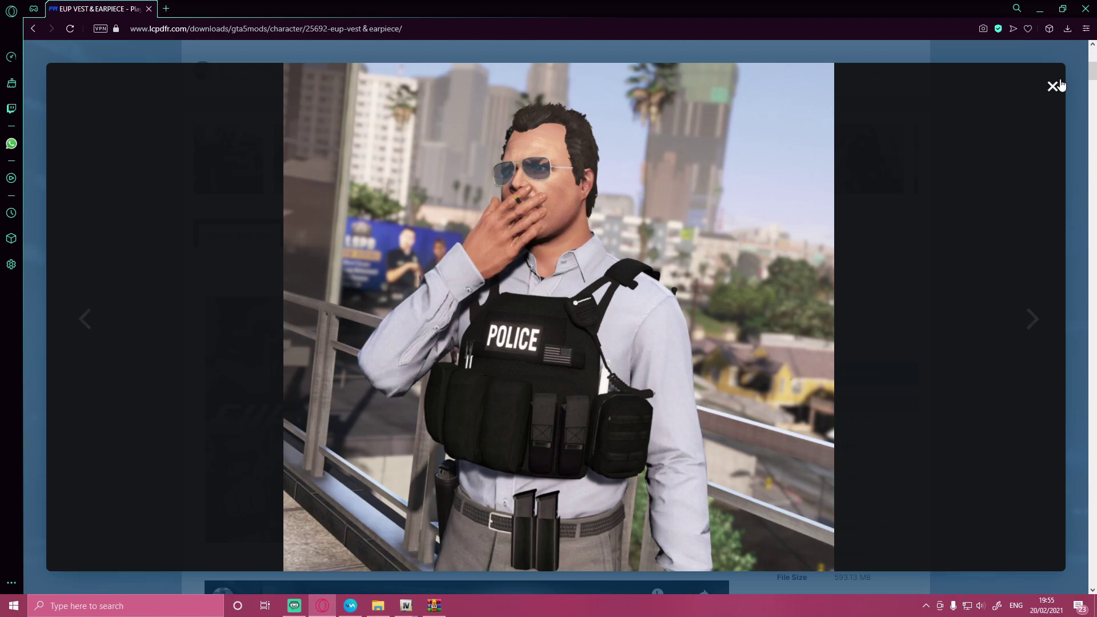
click(1052, 86)
click(908, 162)
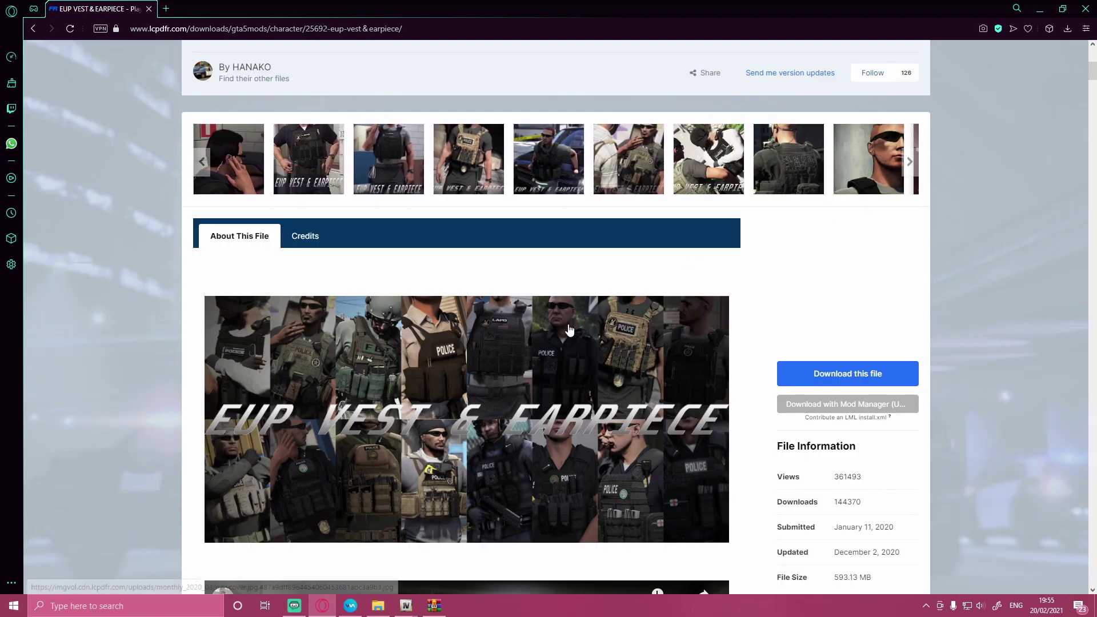
scroll(565, 326, down, 7)
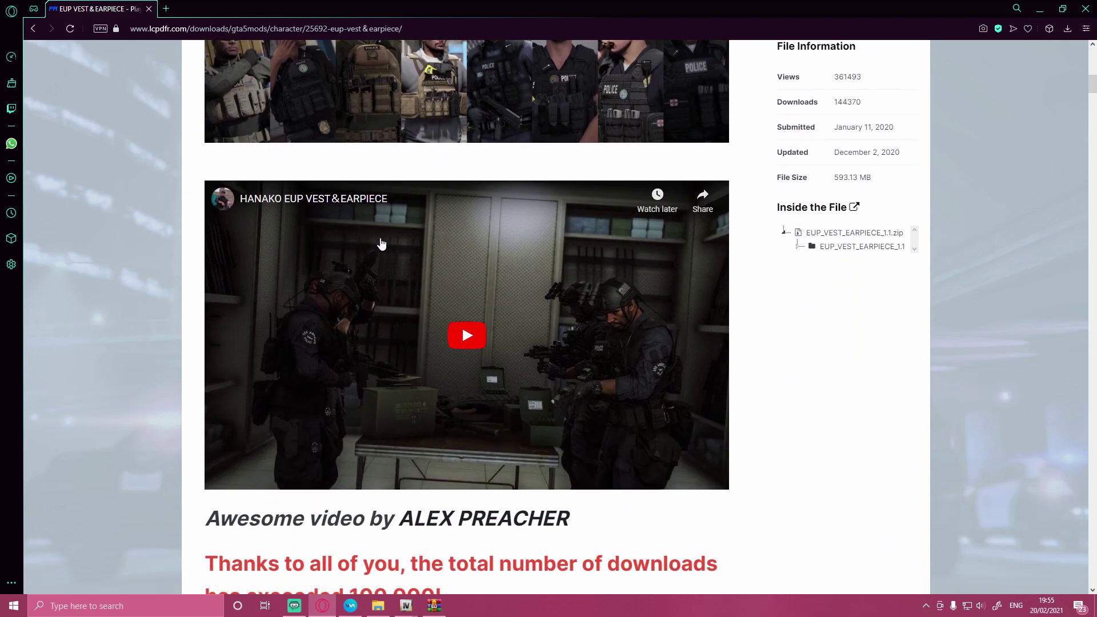
scroll(381, 244, down, 4)
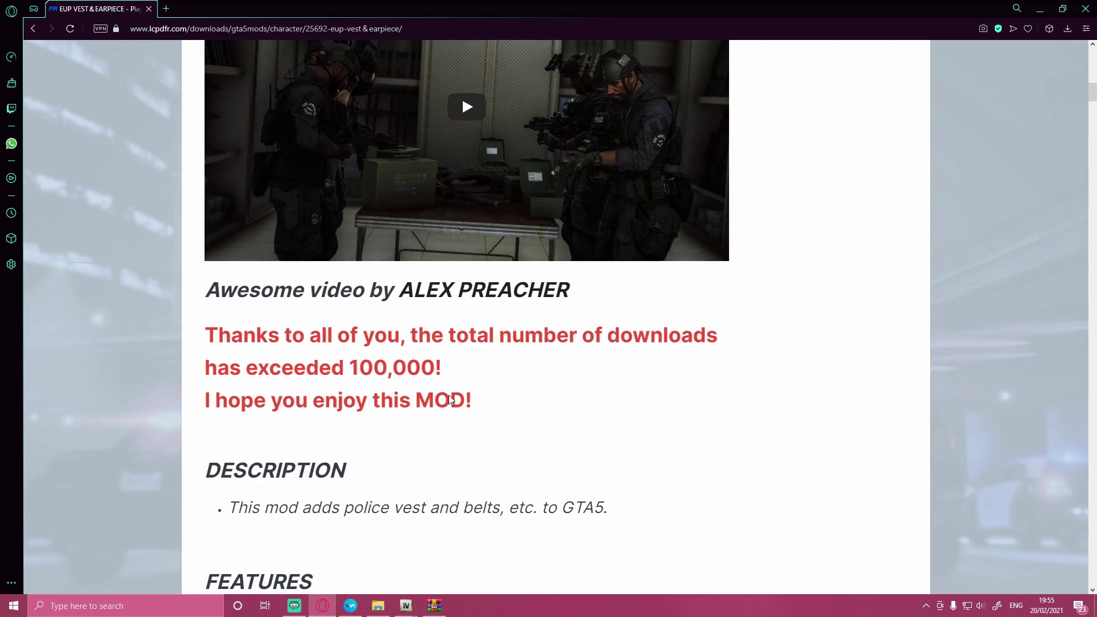
Download the EUP VEST & EARPIECE 1.1 file
scroll(595, 399, up, 10)
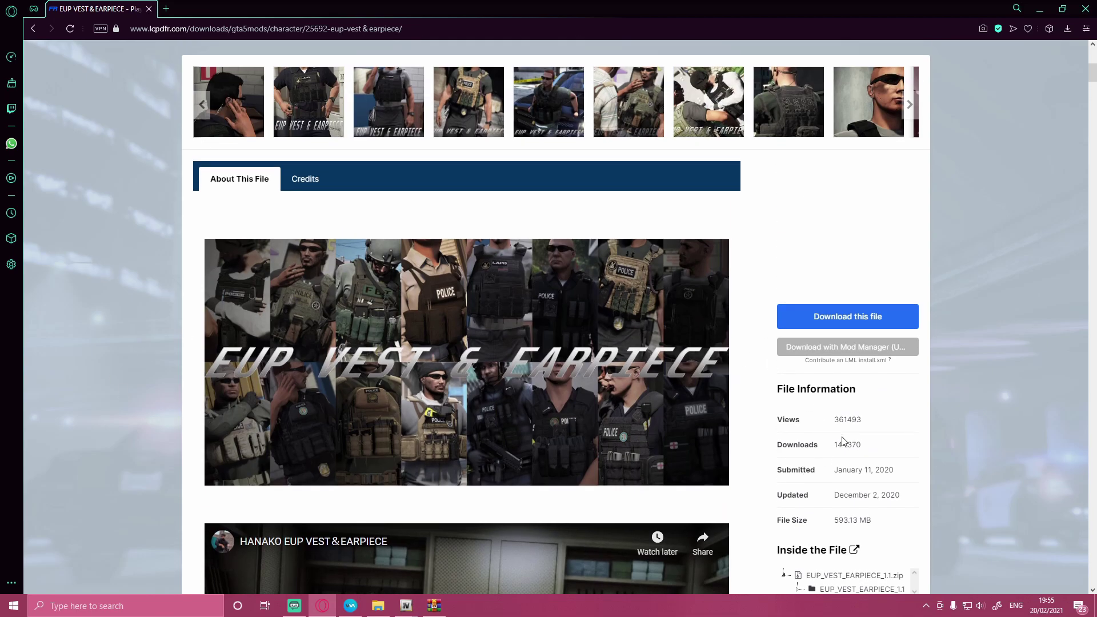
scroll(553, 402, up, 3)
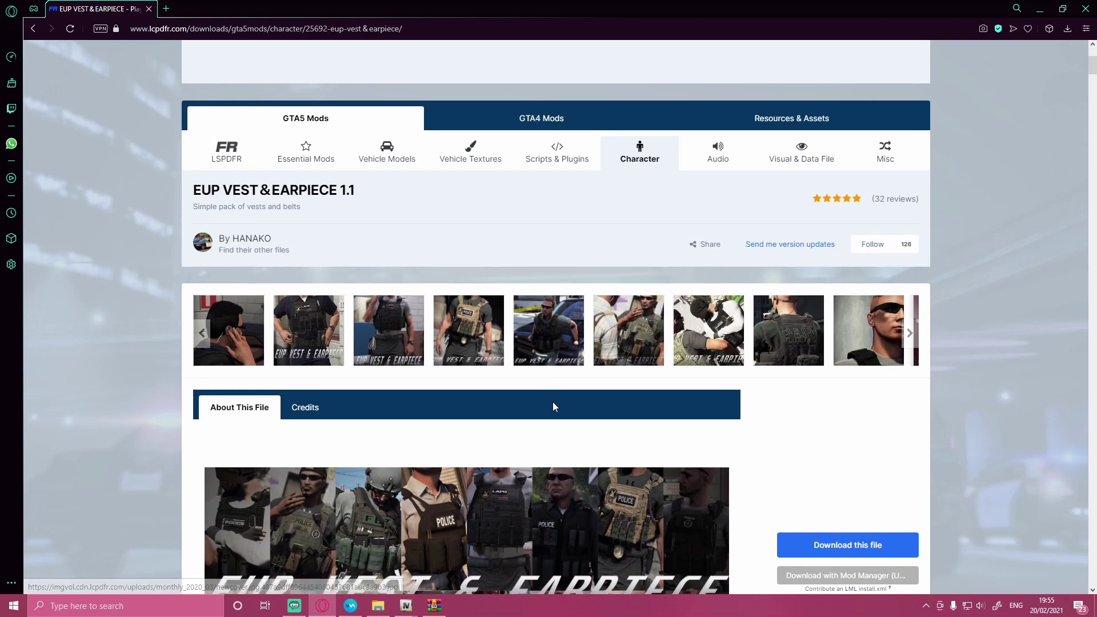
click(822, 487)
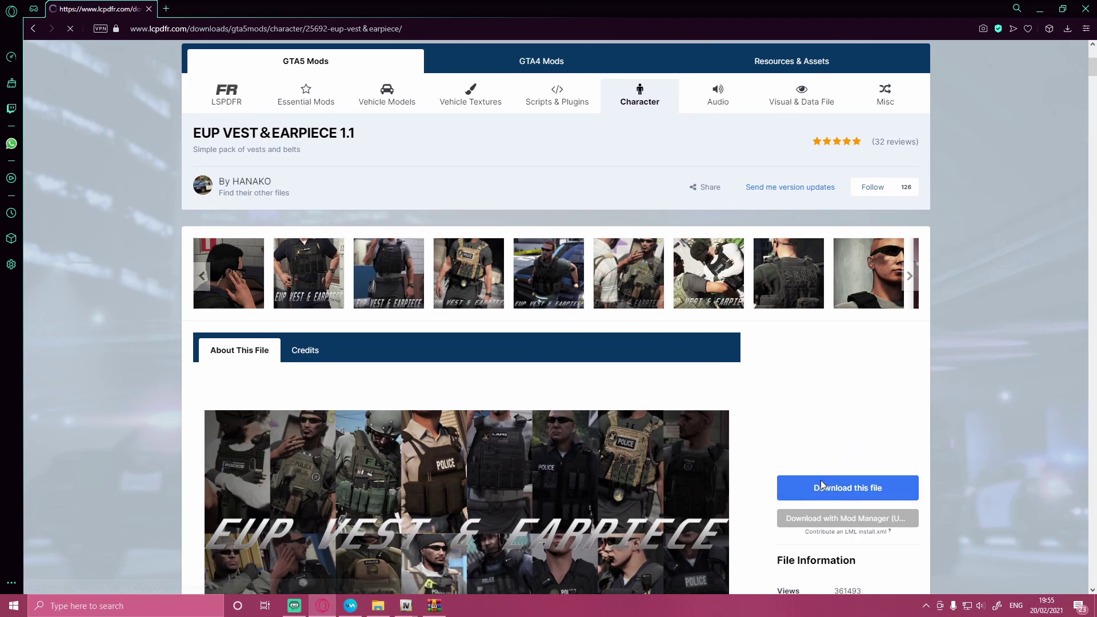
scroll(309, 371, down, 2)
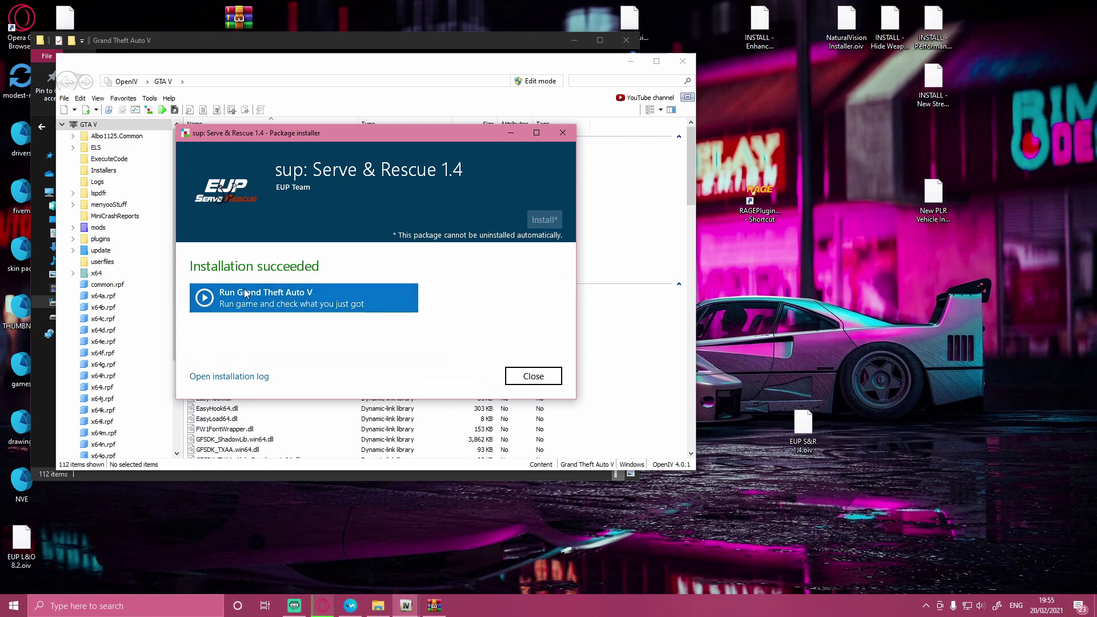
Close the Serve & Rescue 1.4 package installer and switch to Opera GX
click(528, 376)
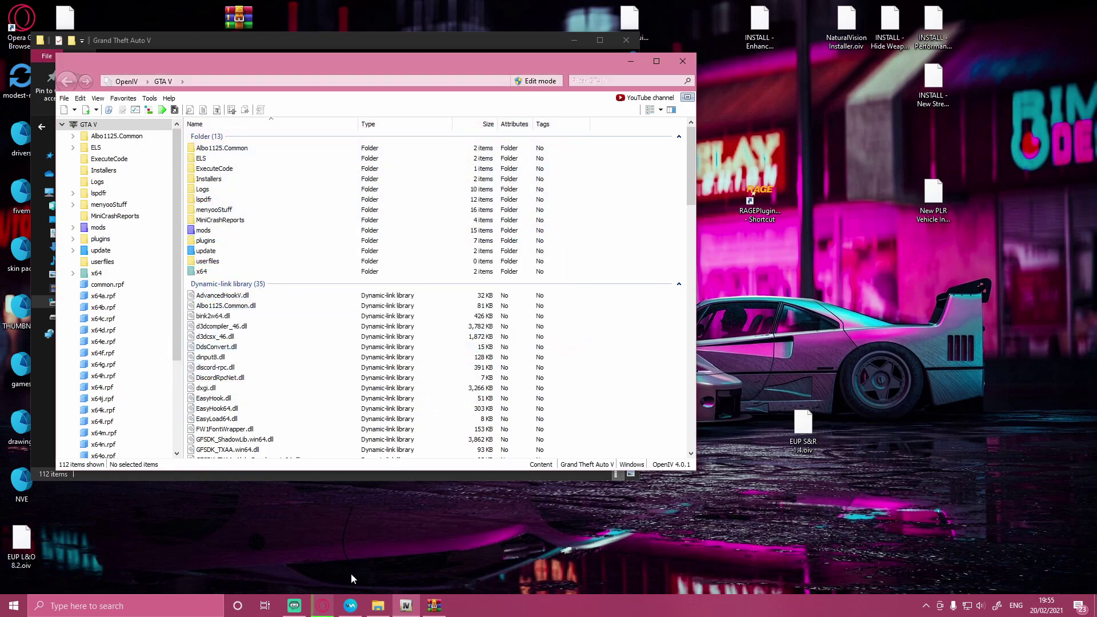
click(322, 605)
mouse_move(297, 610)
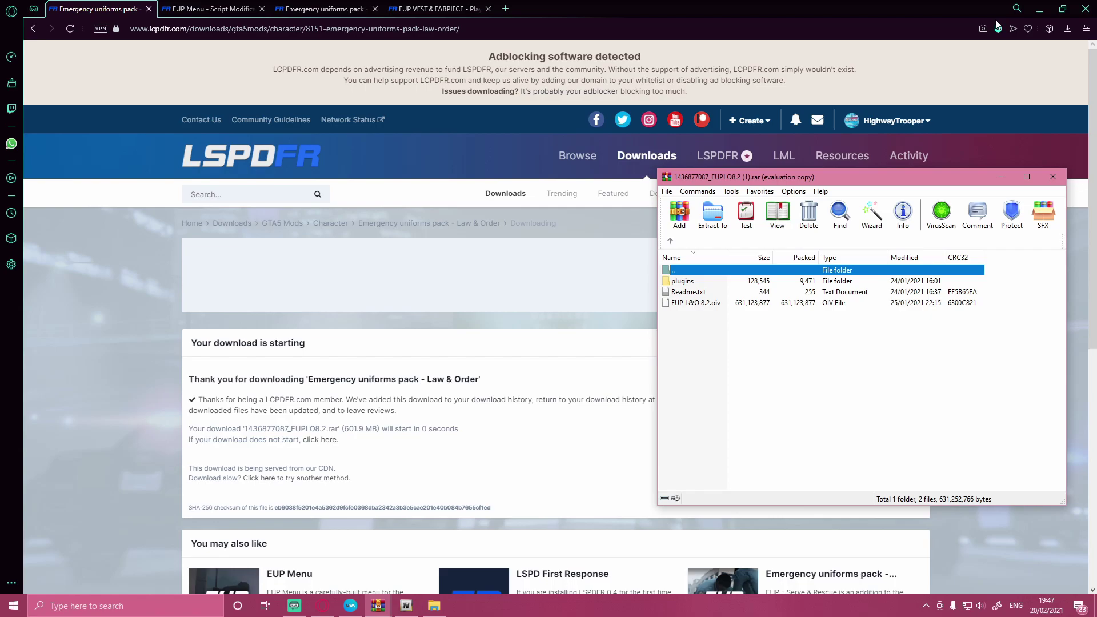
drag(819, 379, 701, 295)
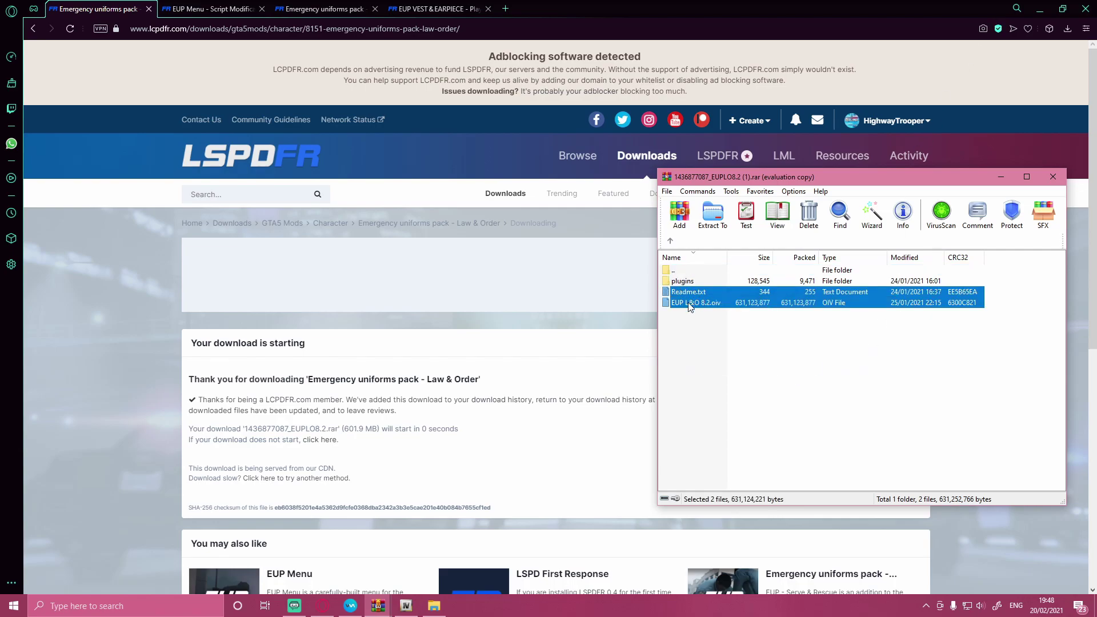
click(725, 354)
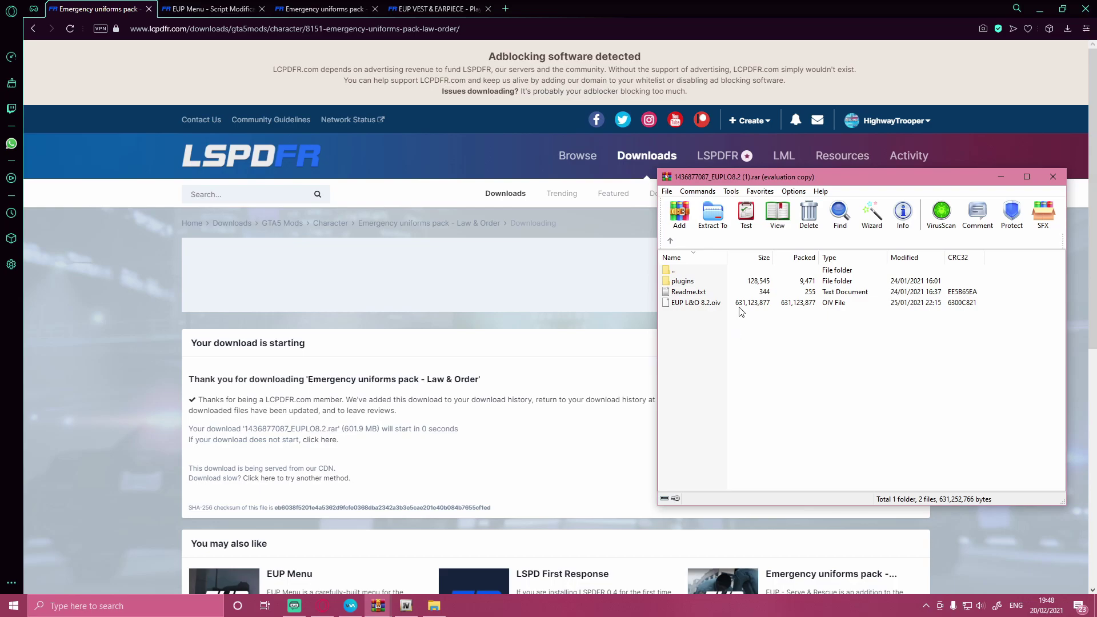
click(1042, 11)
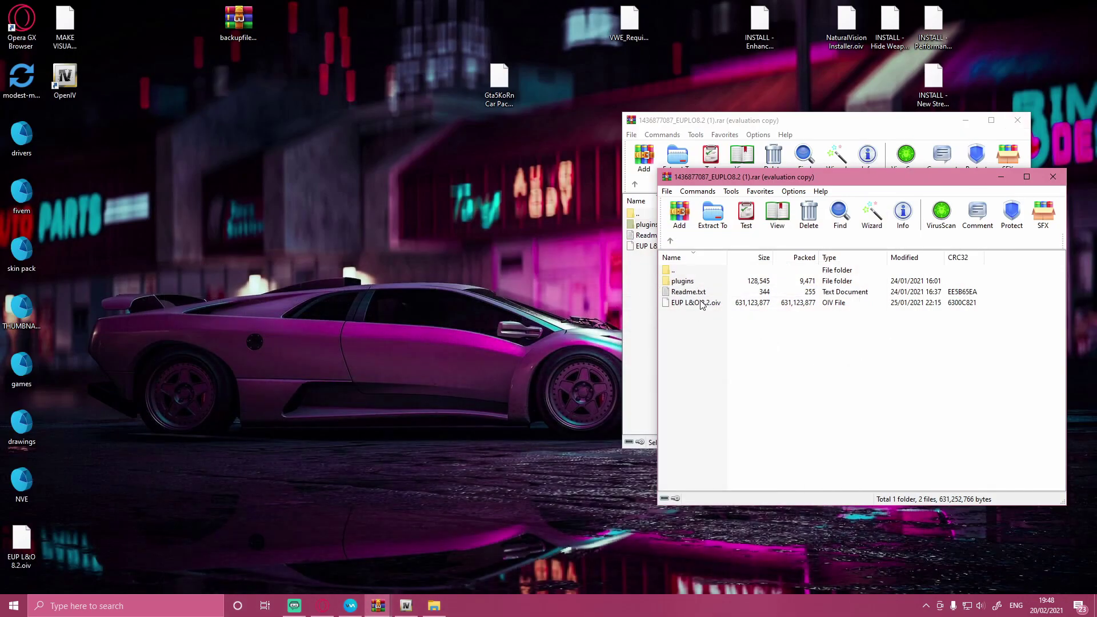
click(701, 122)
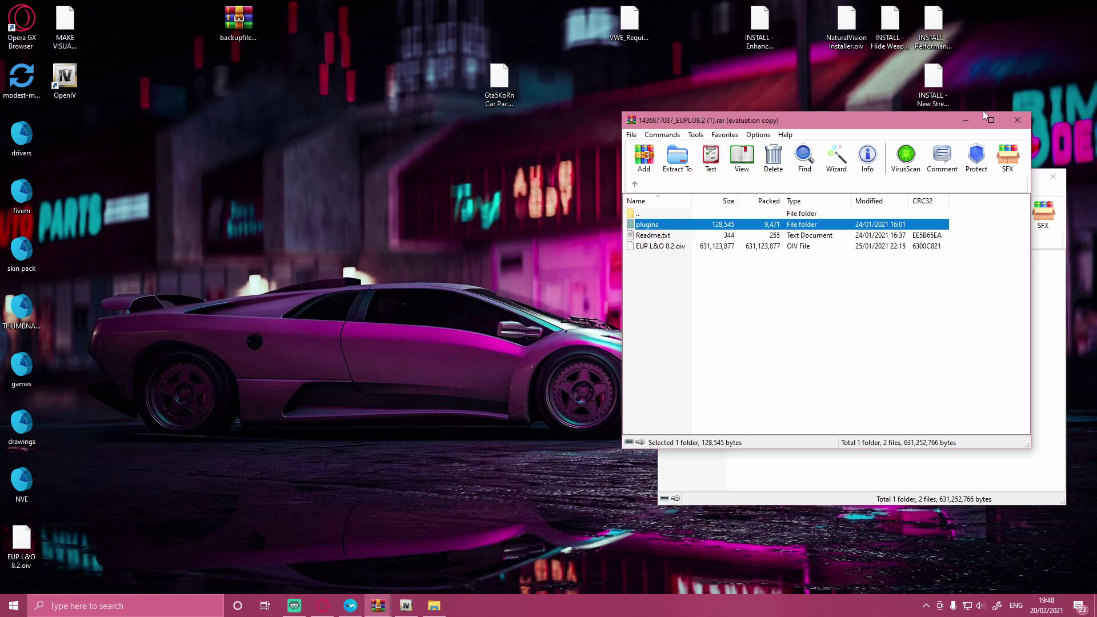
click(1017, 120)
drag(752, 179, 722, 149)
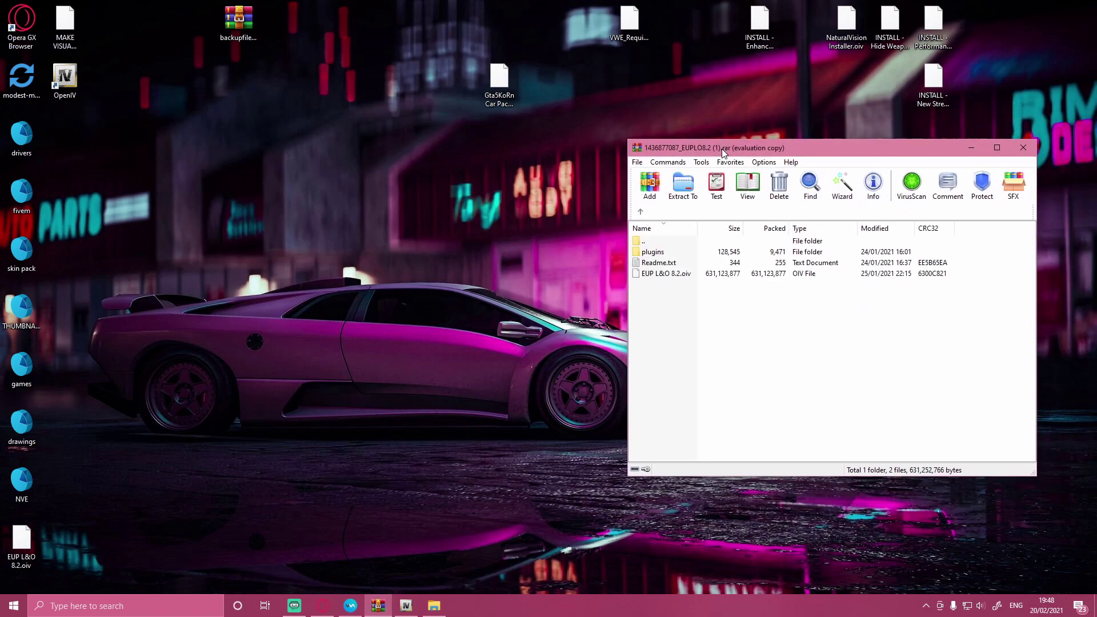
Extract EUP L&O 8.2.oiv from the archive to the desktop, replacing the existing file of that name
drag(680, 279, 404, 280)
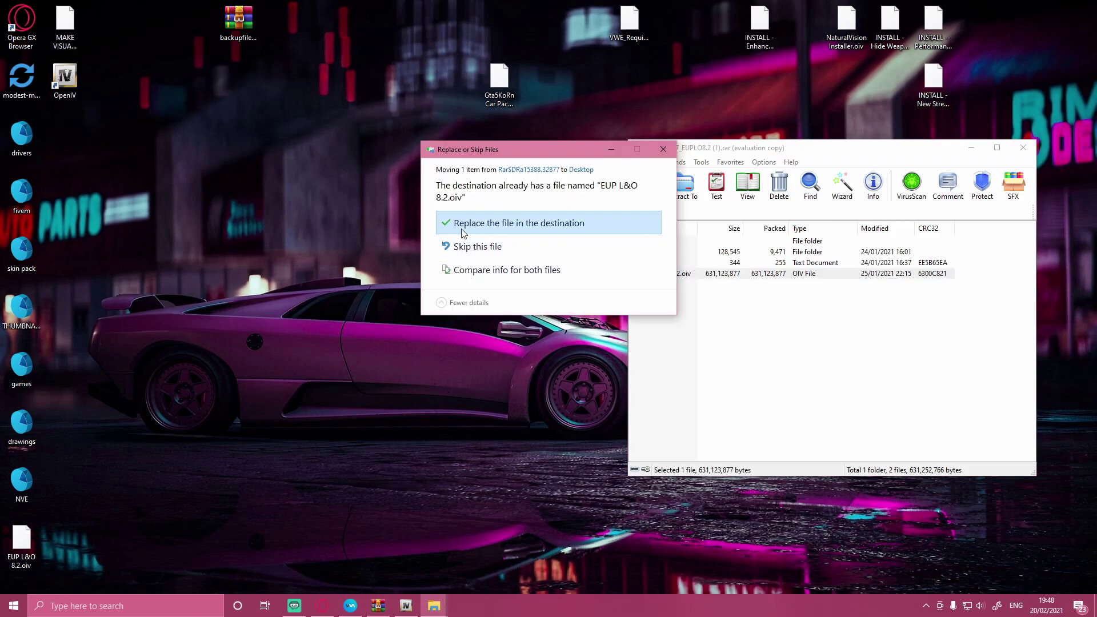
click(463, 224)
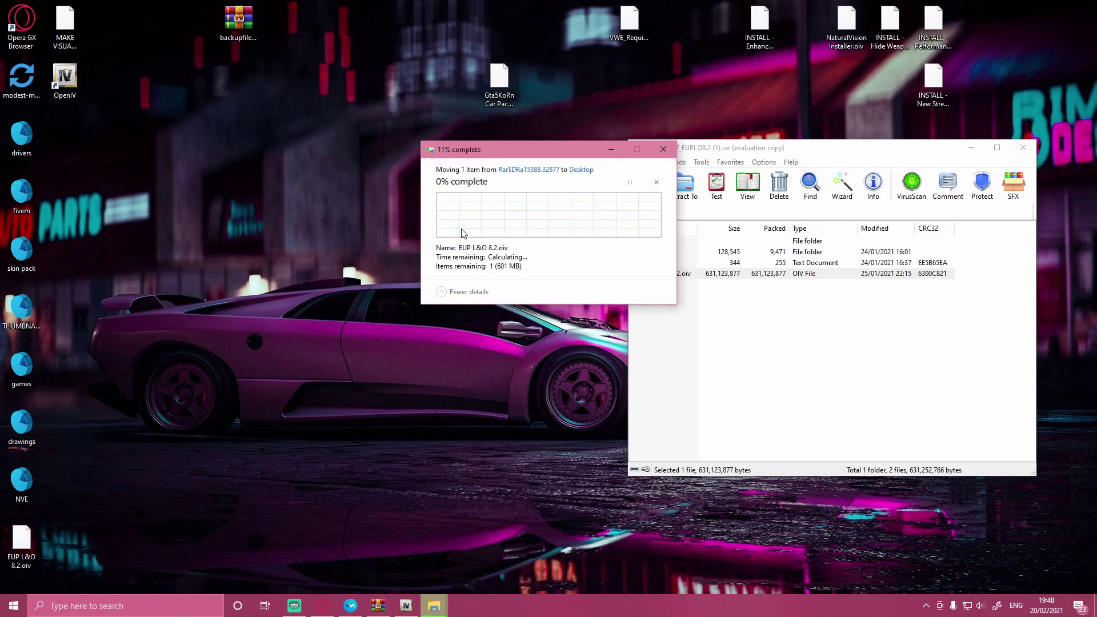
click(678, 299)
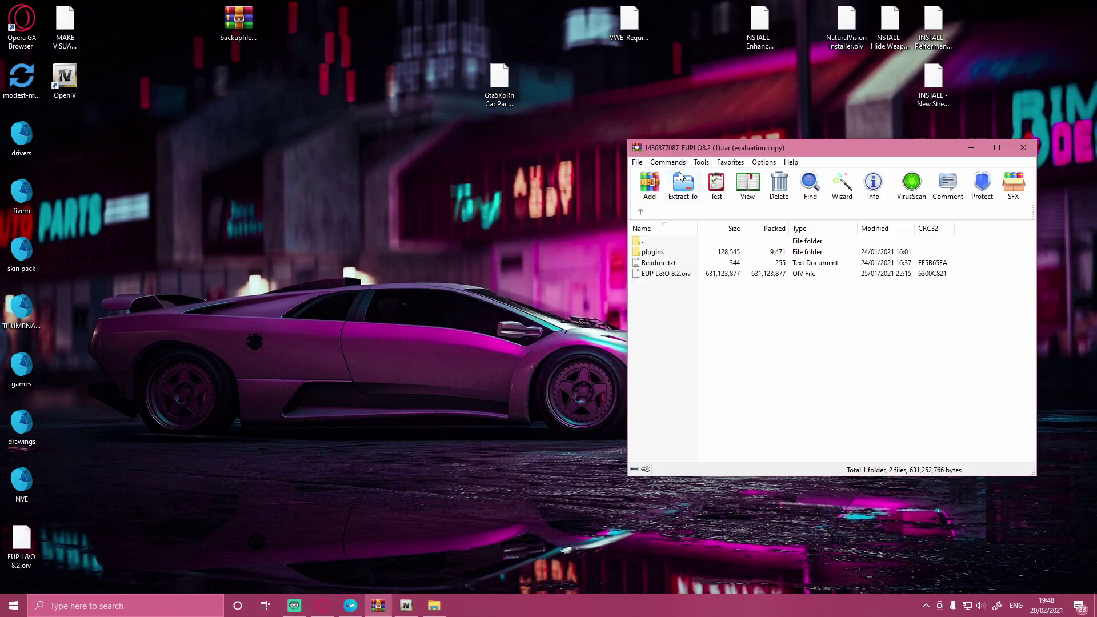
drag(691, 150, 608, 149)
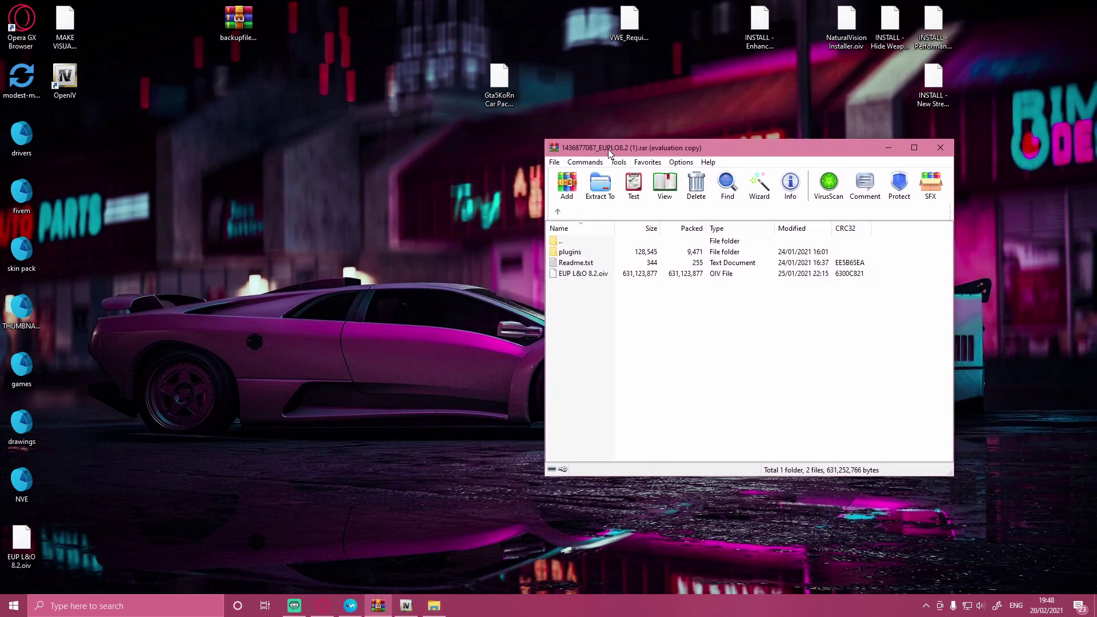
Close the running OpenIV and relaunch it for the Windows version of Grand Theft Auto V
click(406, 606)
click(714, 67)
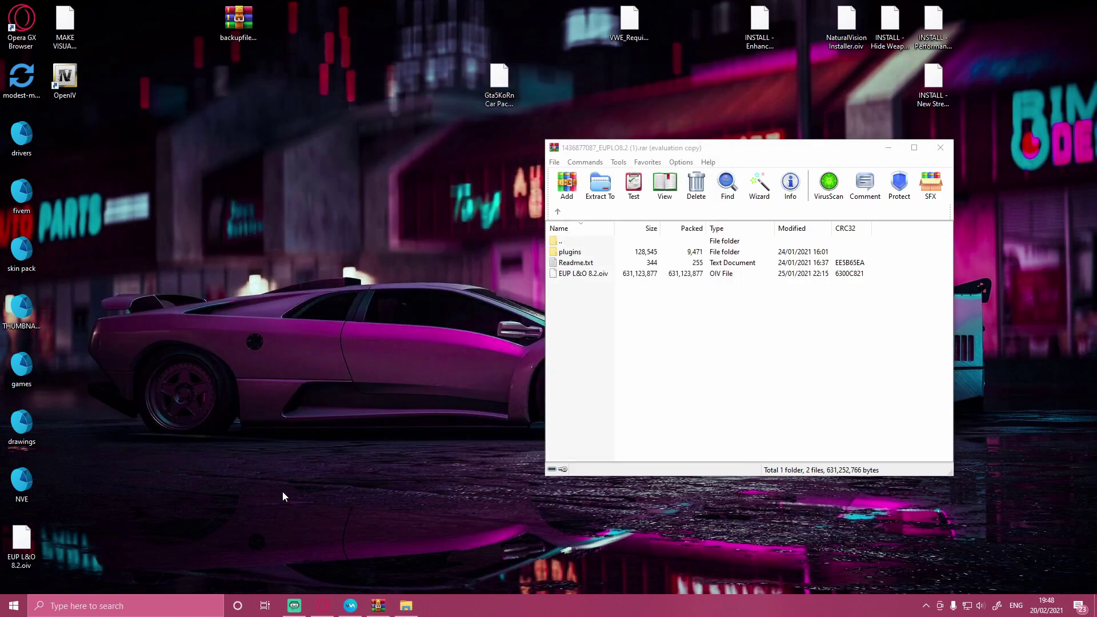
click(115, 607)
text(op)
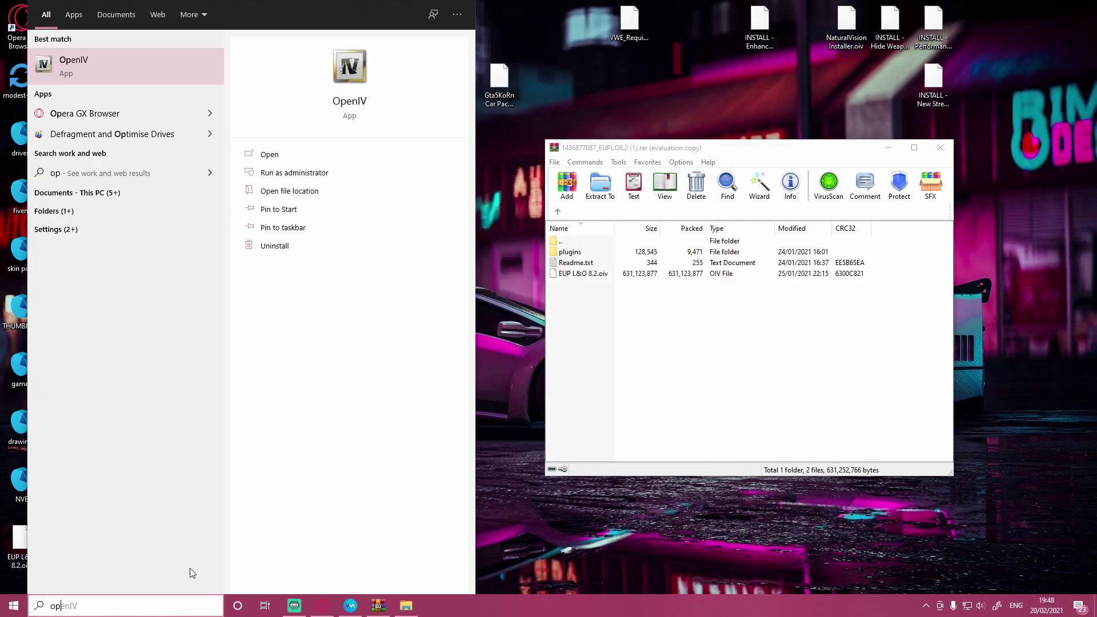
click(290, 154)
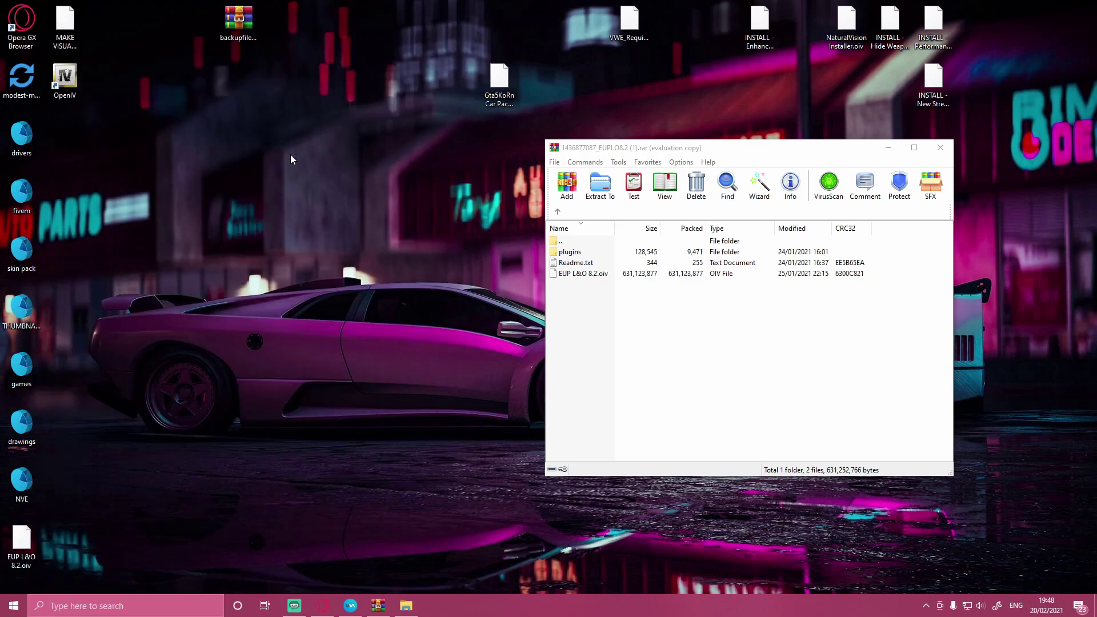
click(486, 321)
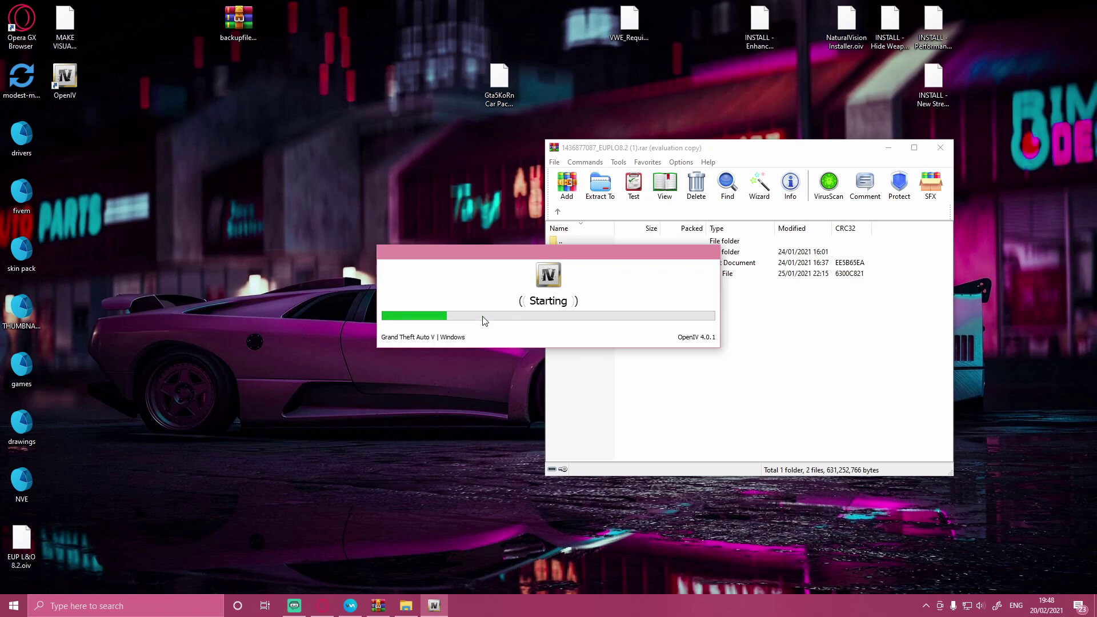
drag(454, 106, 281, 61)
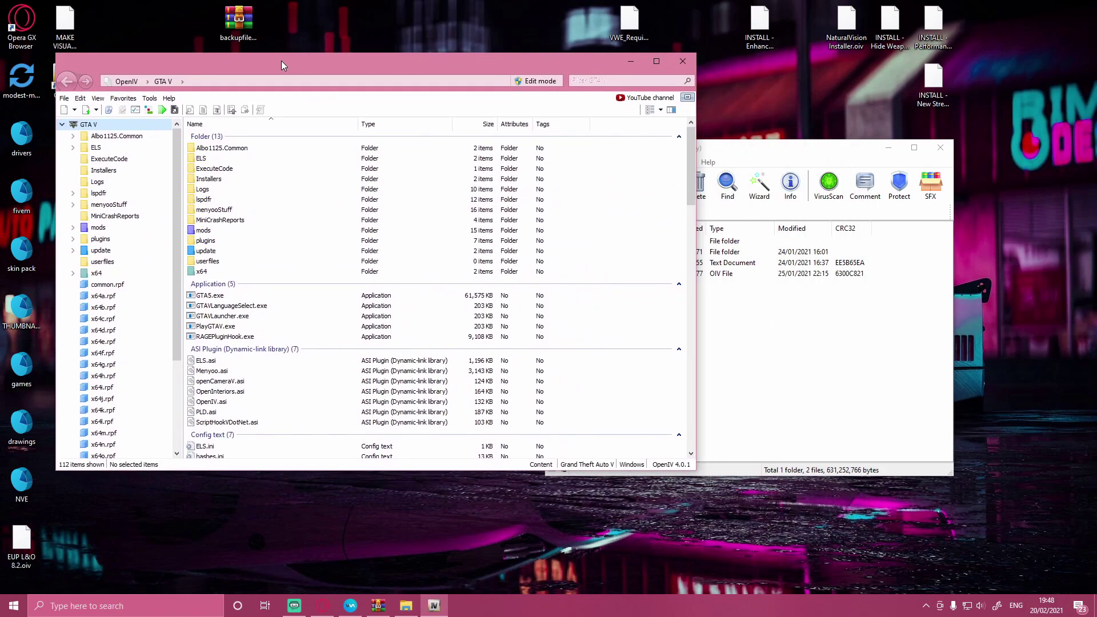
Load the EUP L&O 8.2.oiv package from the desktop into the OpenIV package installer
click(148, 112)
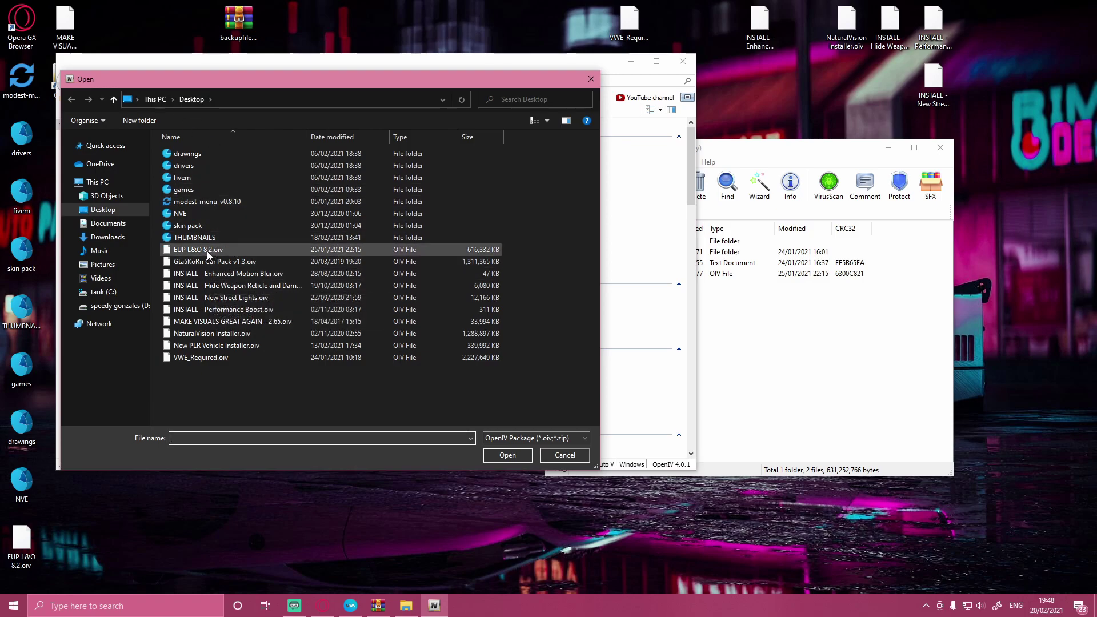
click(206, 251)
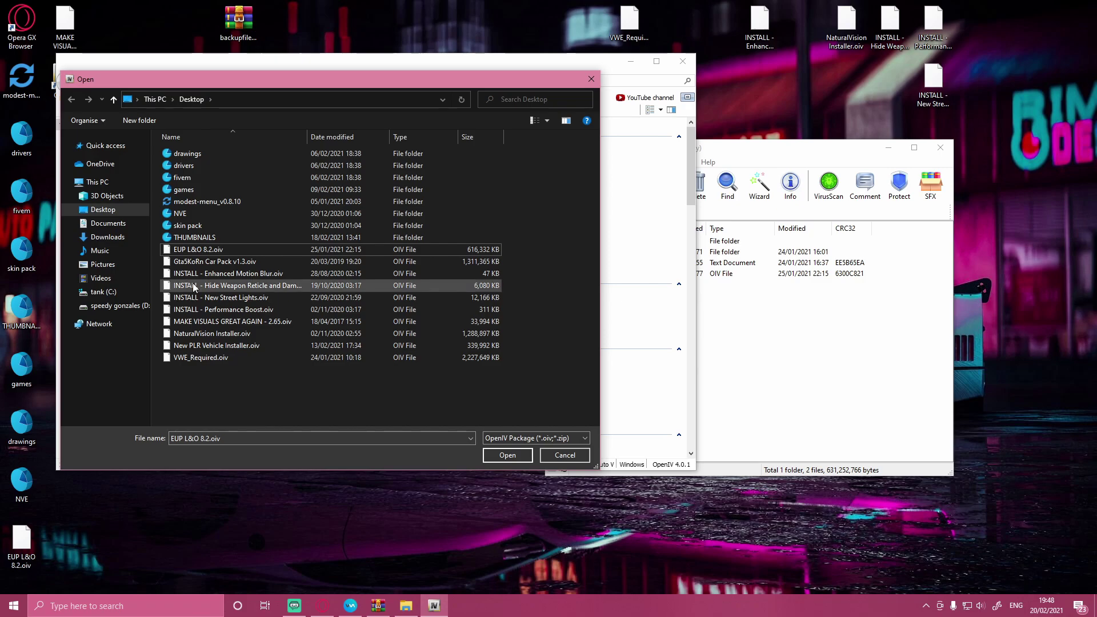
click(197, 252)
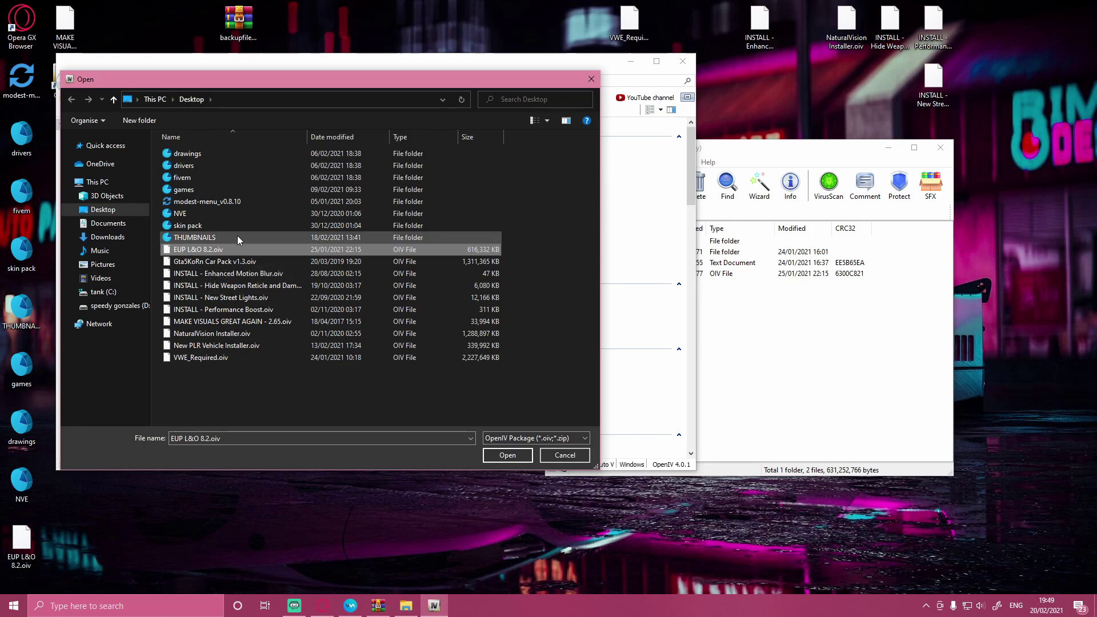
click(505, 455)
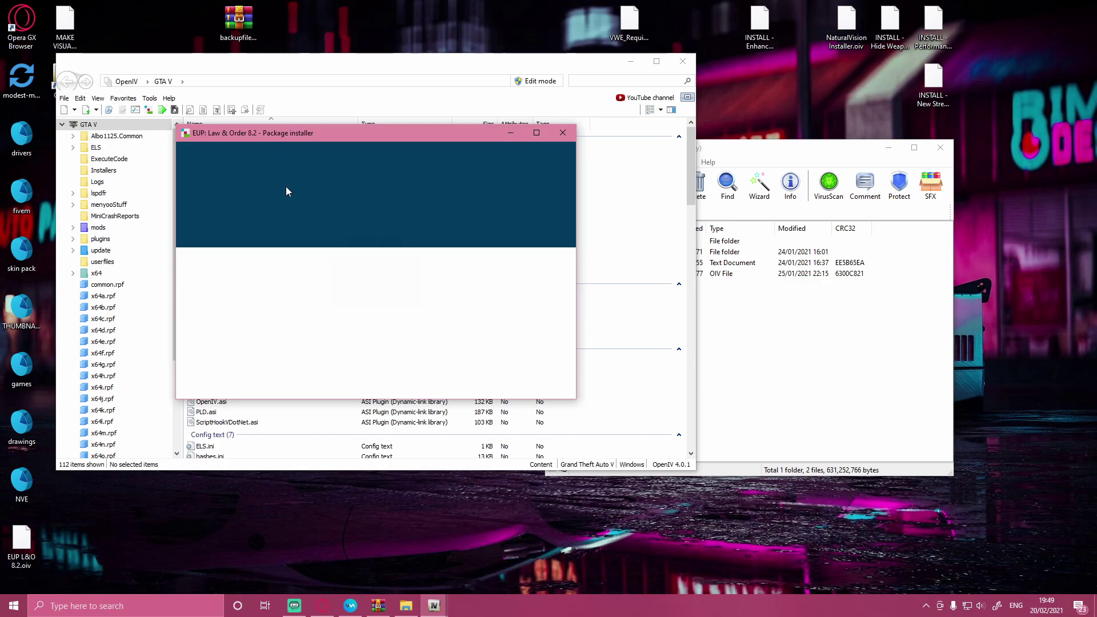
Review the EUP: Law & Order 8.2 package description and install the package into the "mods" folder
scroll(301, 292, down, 3)
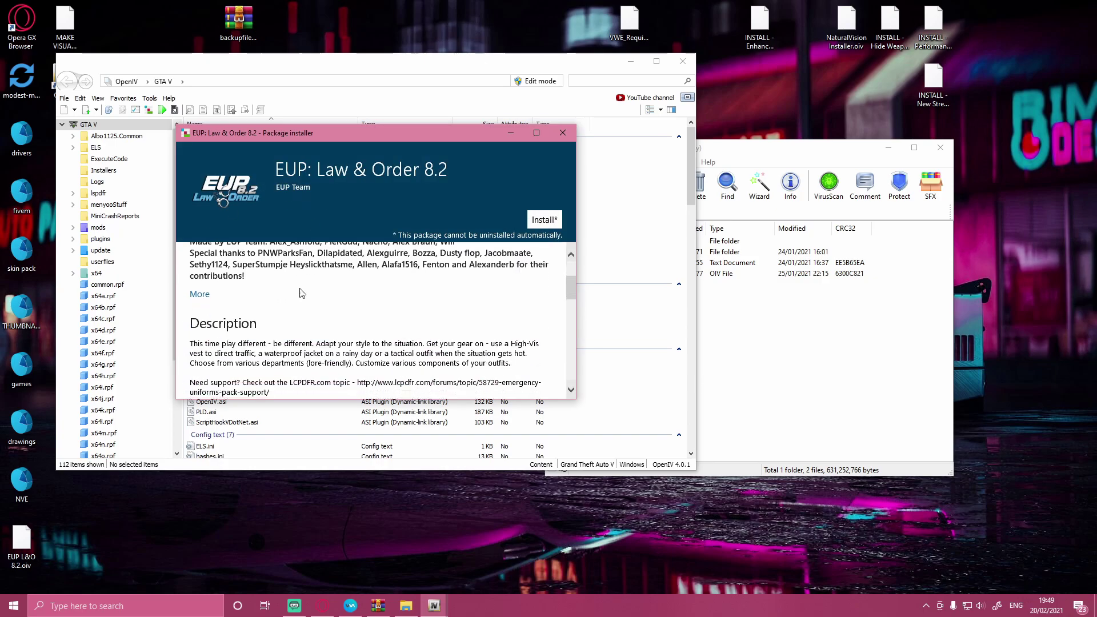
scroll(305, 334, up, 3)
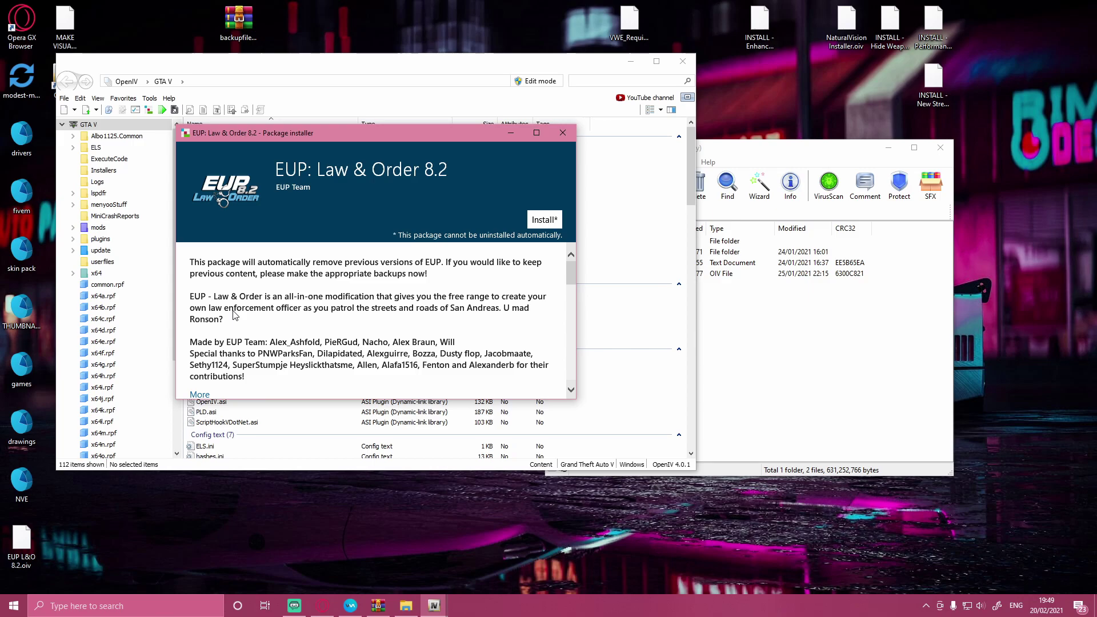
scroll(233, 315, down, 3)
scroll(233, 315, up, 3)
click(543, 220)
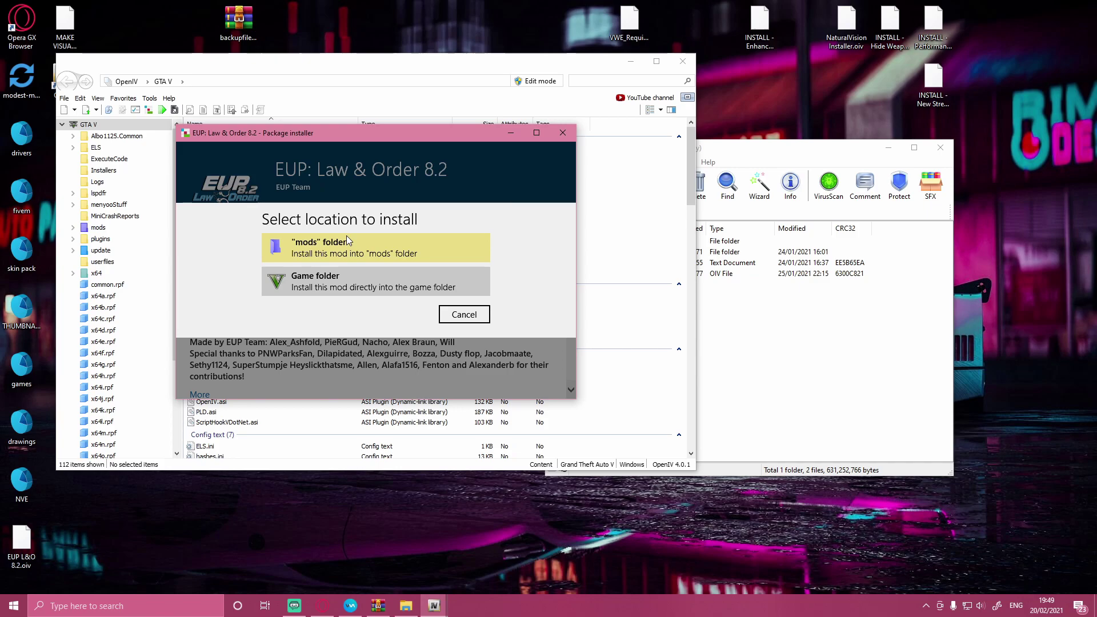
click(343, 255)
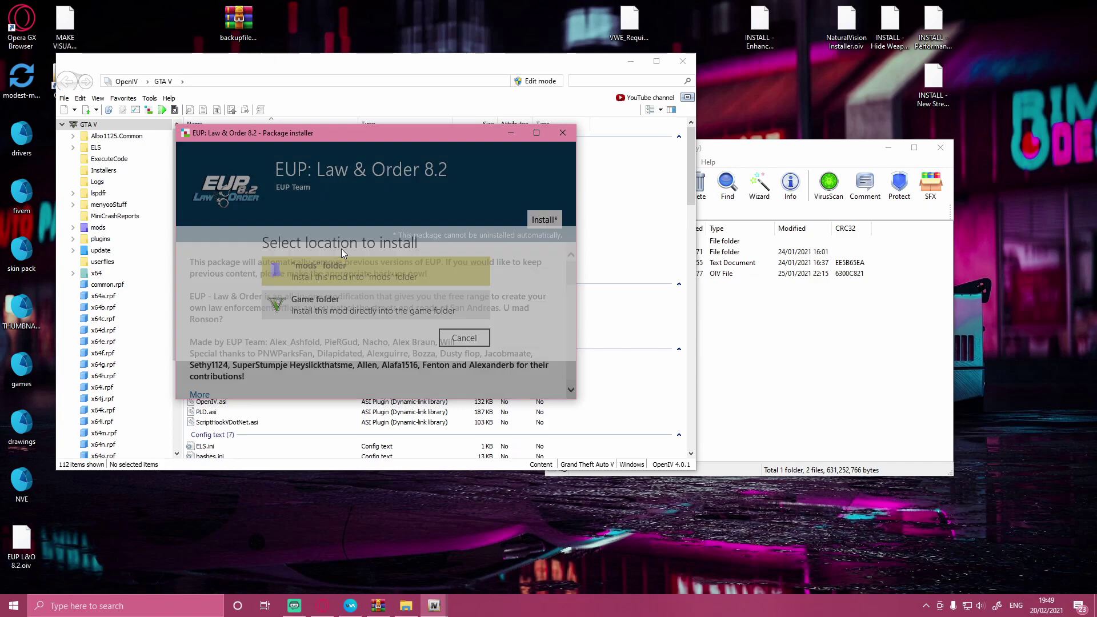
click(372, 308)
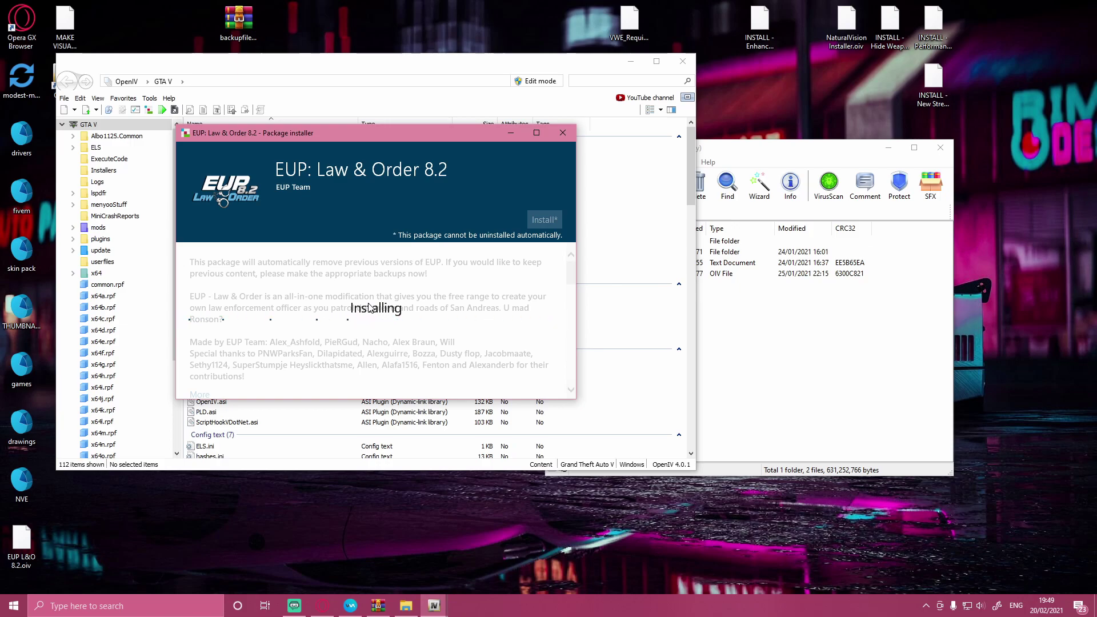
Move the archive window aside and browse in File Explorer to Program Files (x86) > Steam > steamapps > common > Grand Theft Auto V on drive C
click(733, 293)
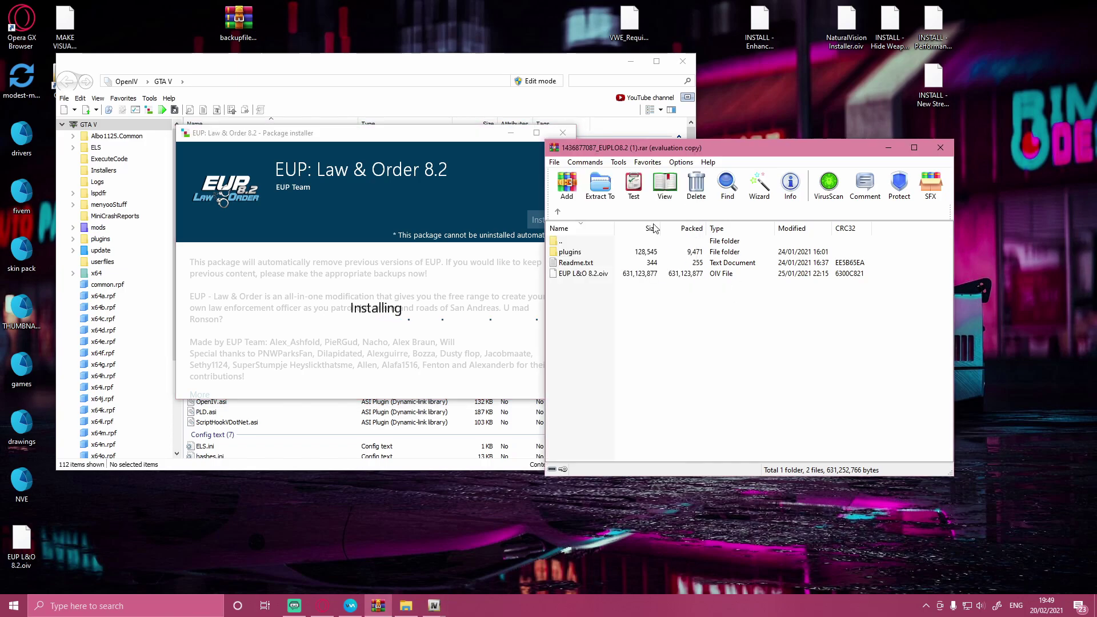
drag(645, 145, 703, 106)
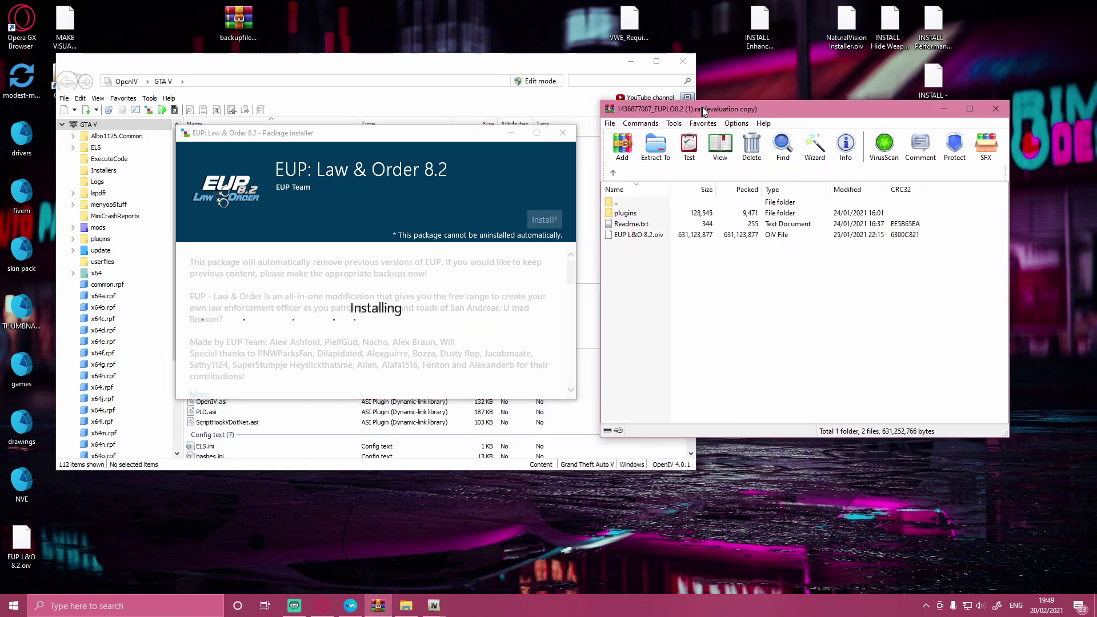
click(405, 606)
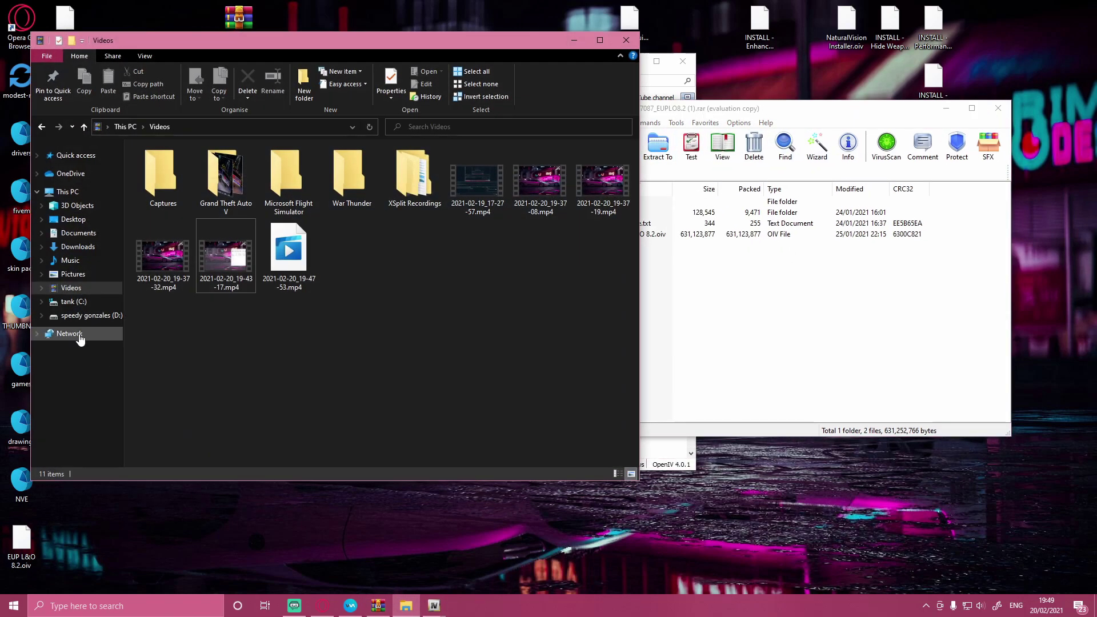
click(82, 314)
click(67, 289)
click(67, 301)
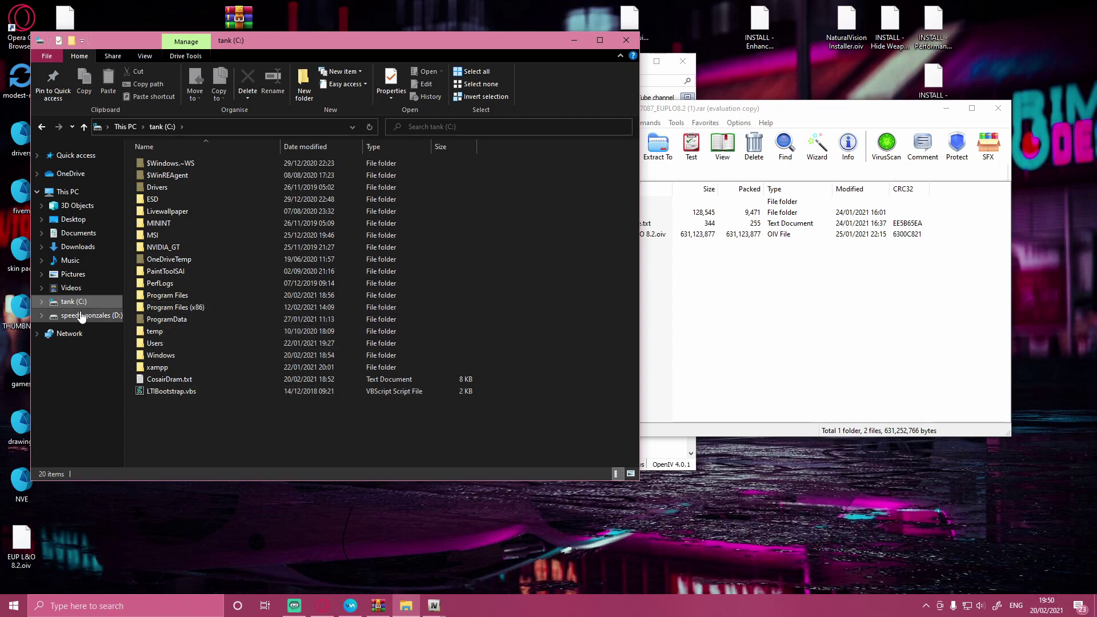
double_click(177, 312)
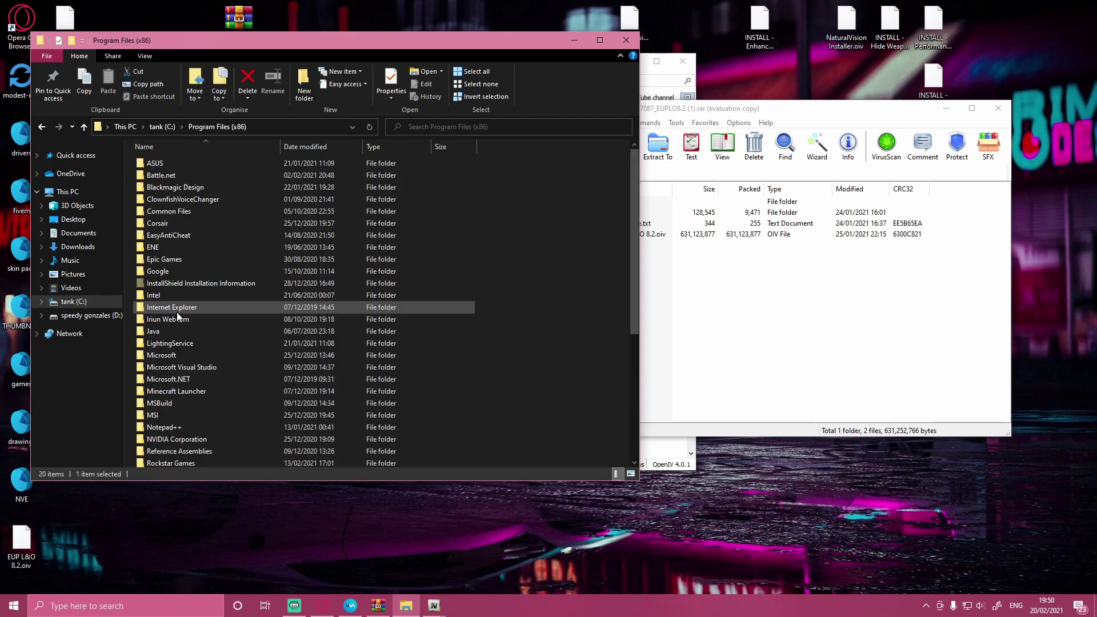
scroll(171, 297, down, 6)
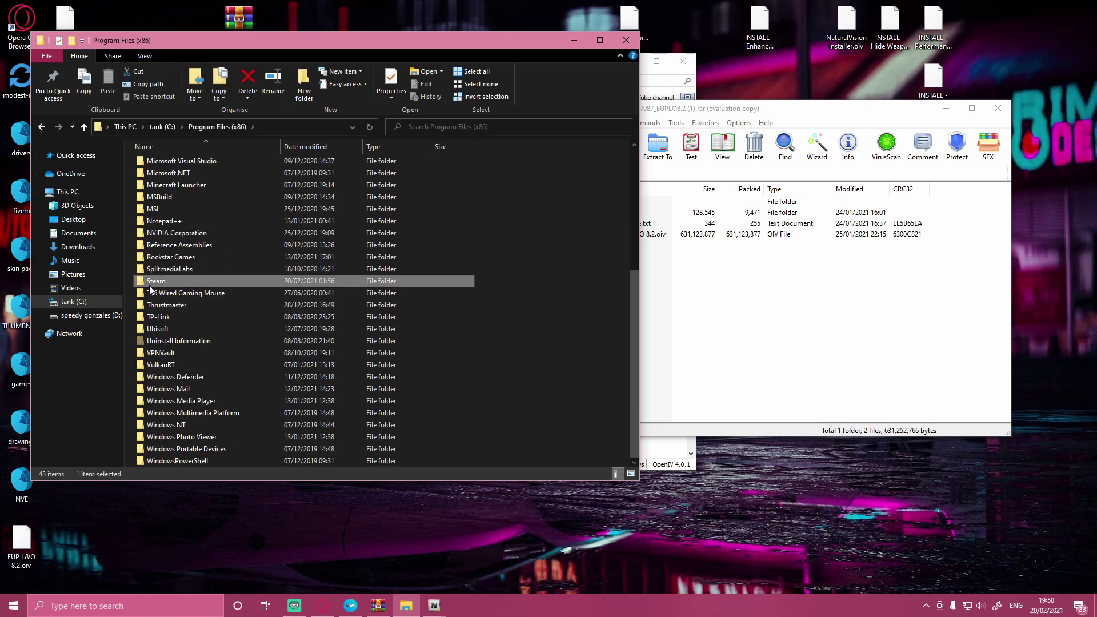
double_click(153, 282)
double_click(175, 381)
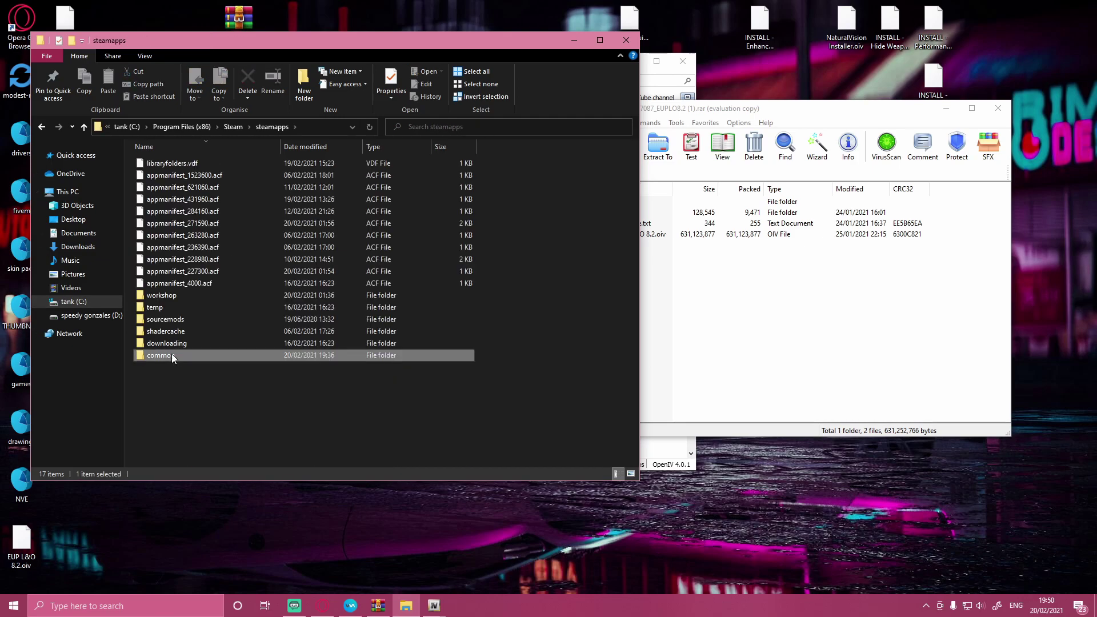
double_click(171, 355)
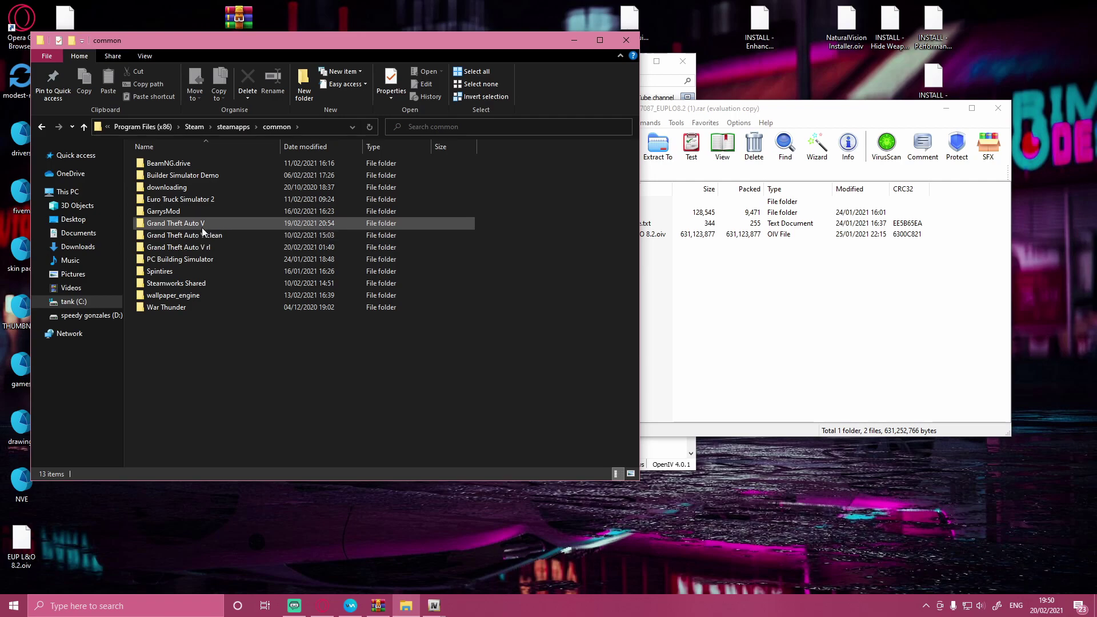
double_click(235, 223)
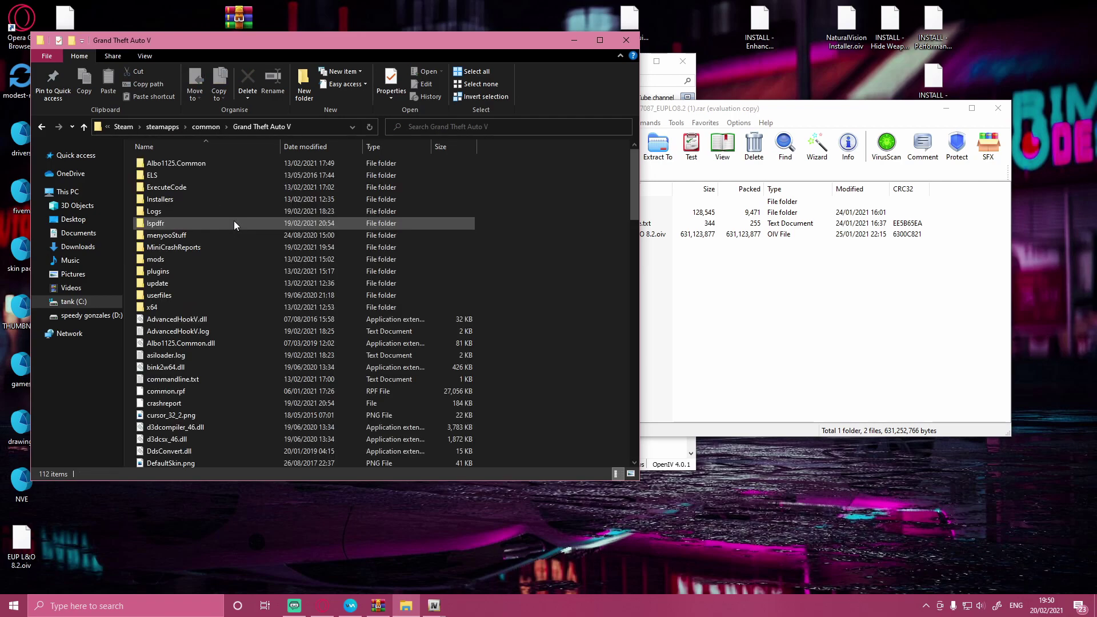
Copy the plugins folder from the EUP L&O 8.2 archive into the Grand Theft Auto V folder, replacing presetoutfits.ini, and close the archive
click(691, 276)
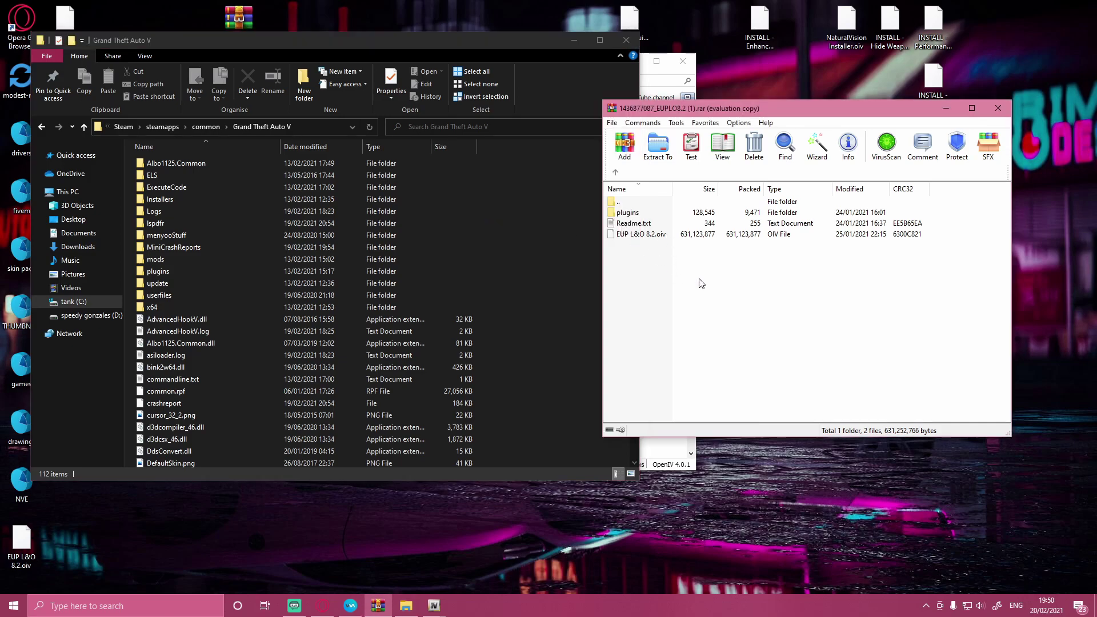
click(637, 214)
drag(637, 215, 570, 224)
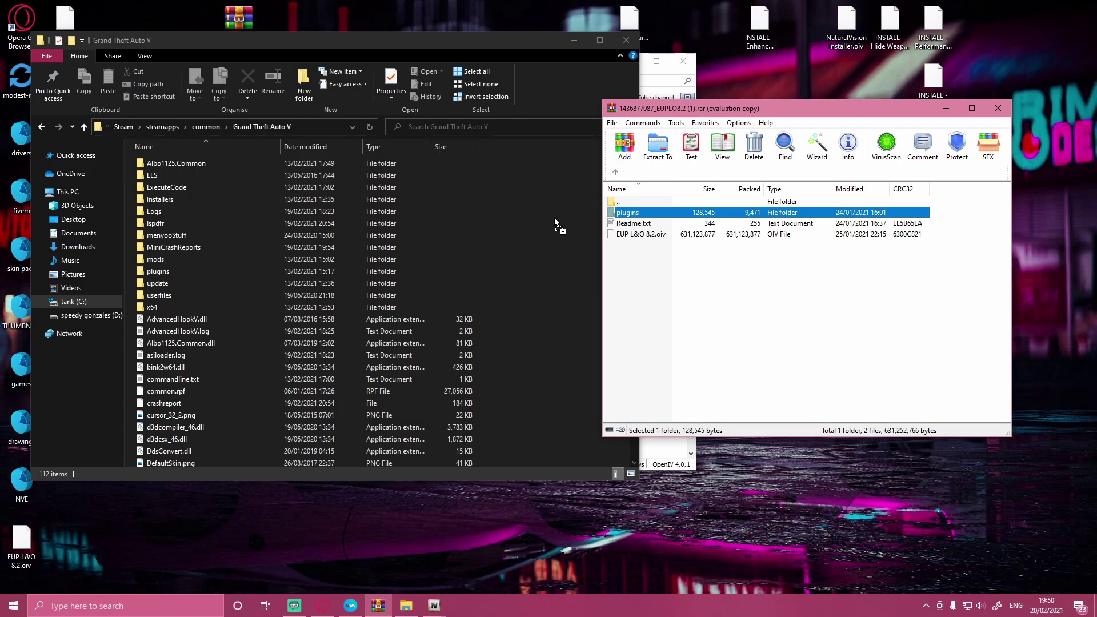
mouse_move(554, 218)
mouse_down()
mouse_move(466, 348)
mouse_move(279, 185)
mouse_move(258, 186)
mouse_move(269, 148)
mouse_move(369, 211)
mouse_move(536, 220)
mouse_up()
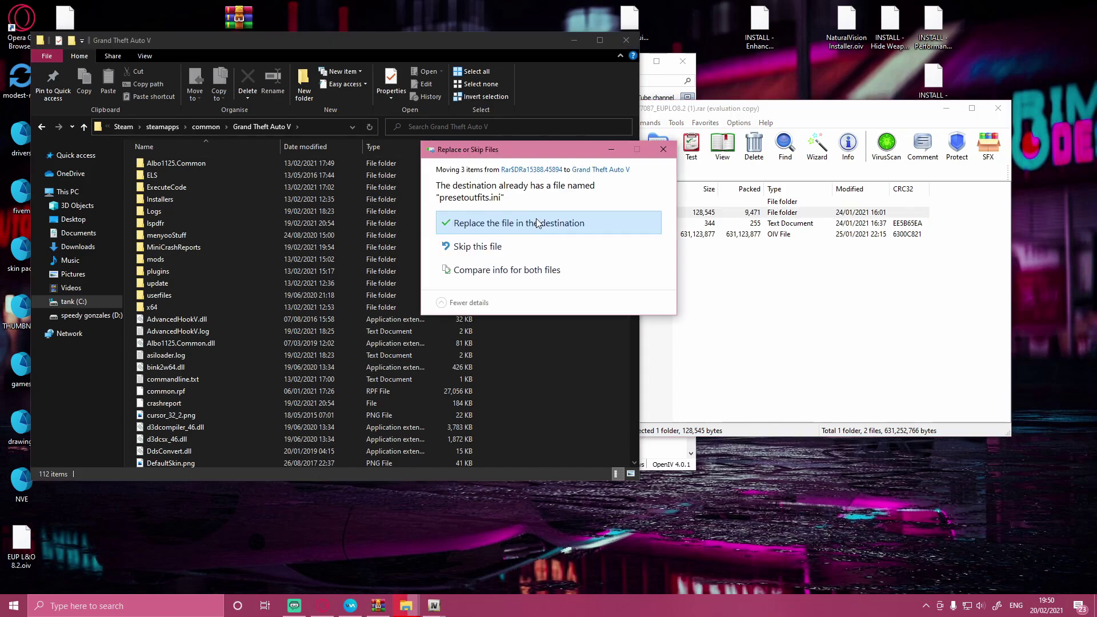
click(536, 222)
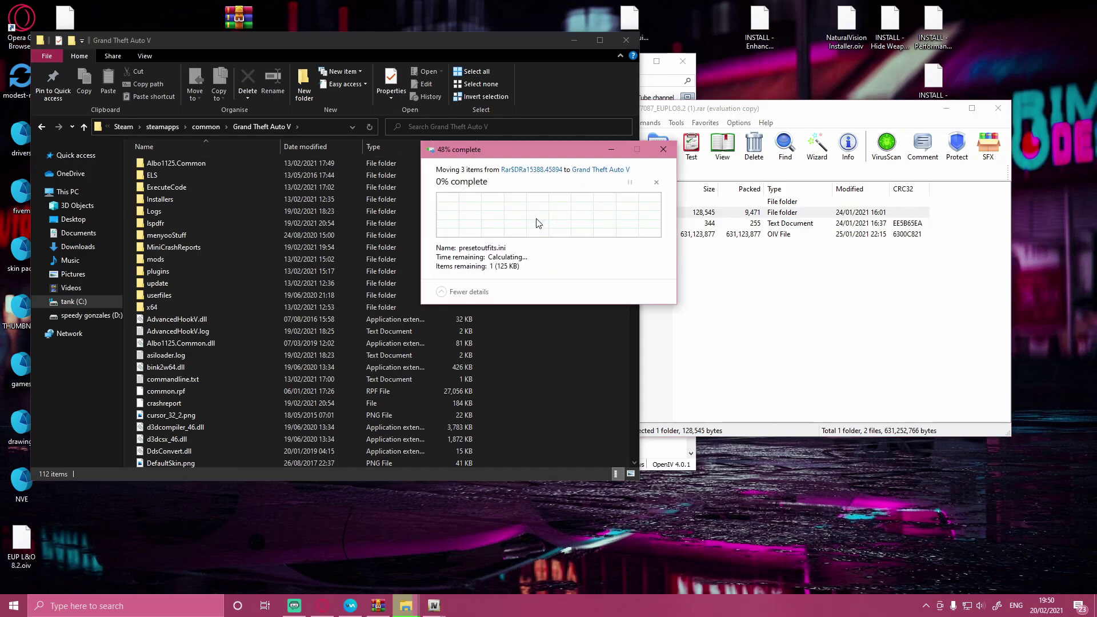
click(731, 277)
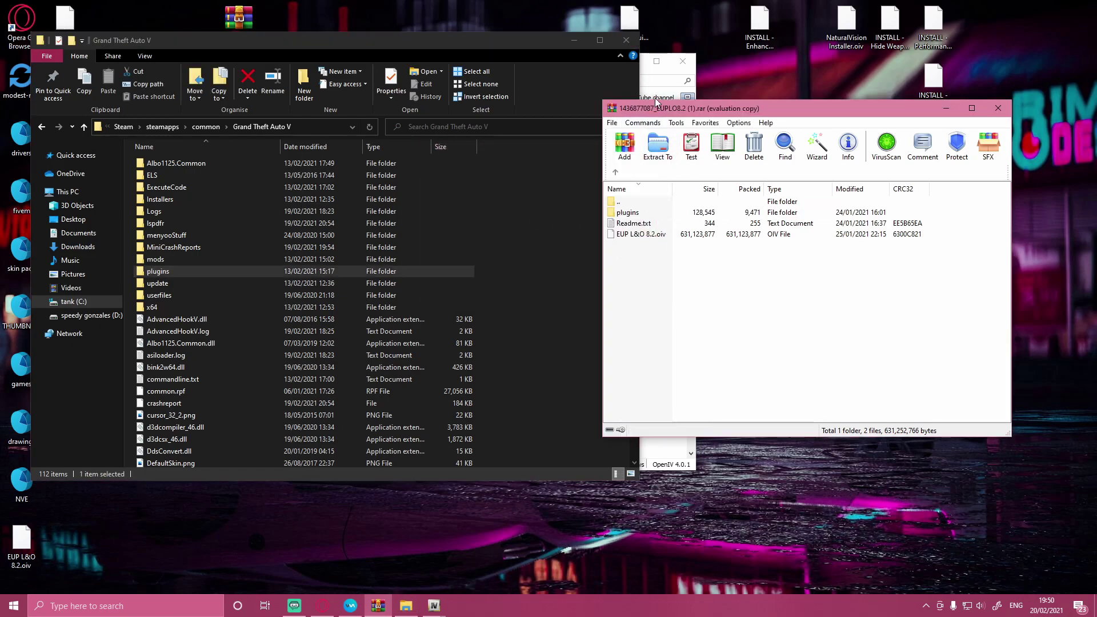
click(998, 108)
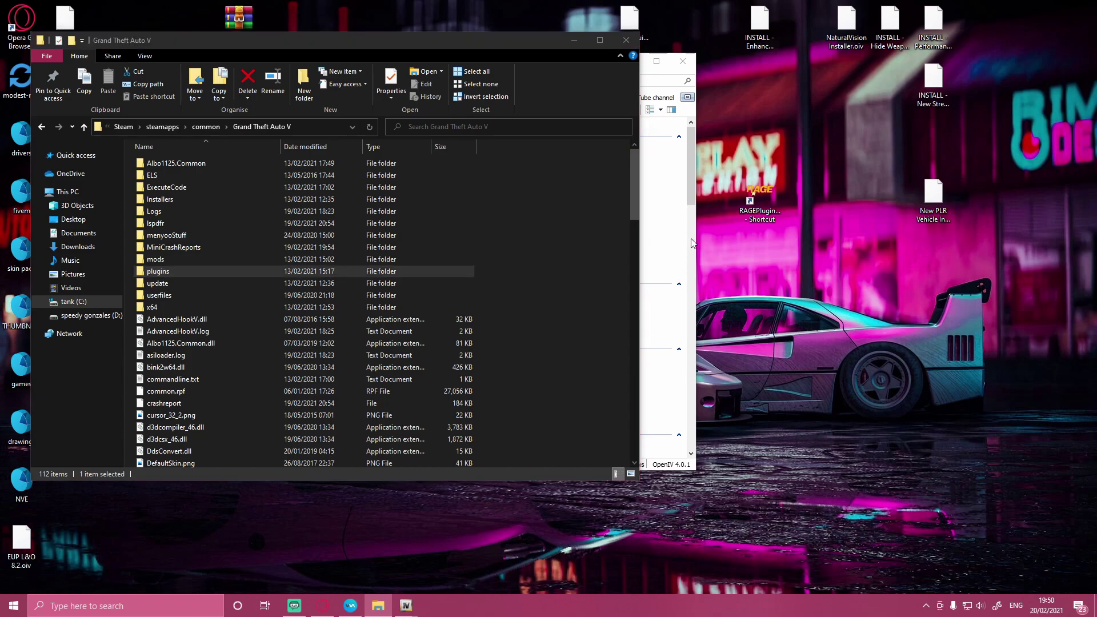
Minimise the game folder, close the finished EUP: Law & Order 8.2 installer and switch to the EUP Menu page in Opera
click(575, 40)
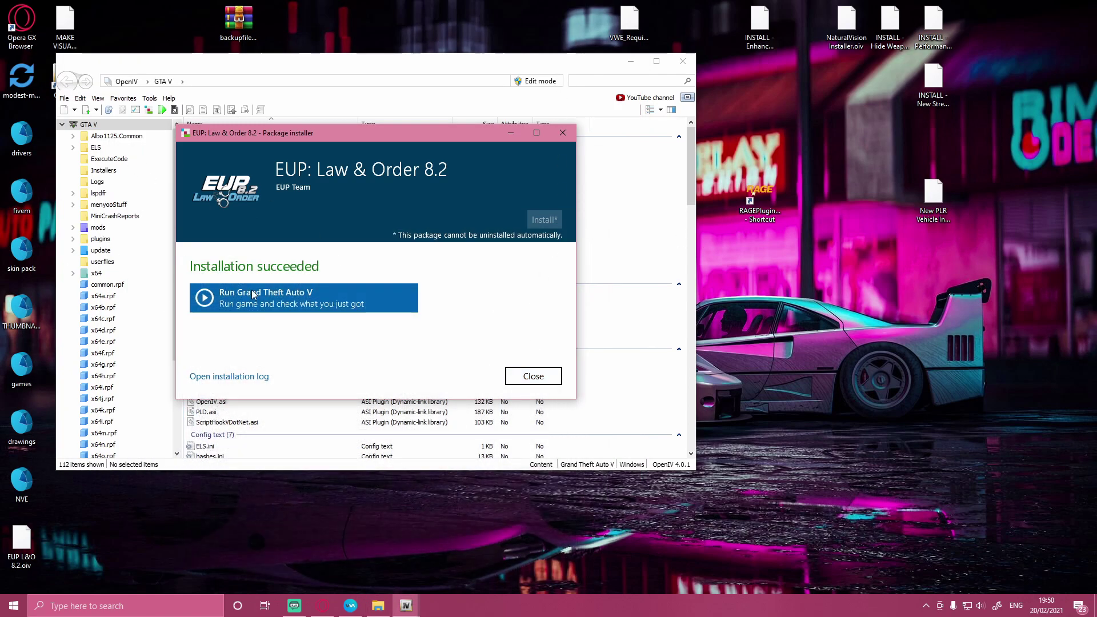
click(532, 375)
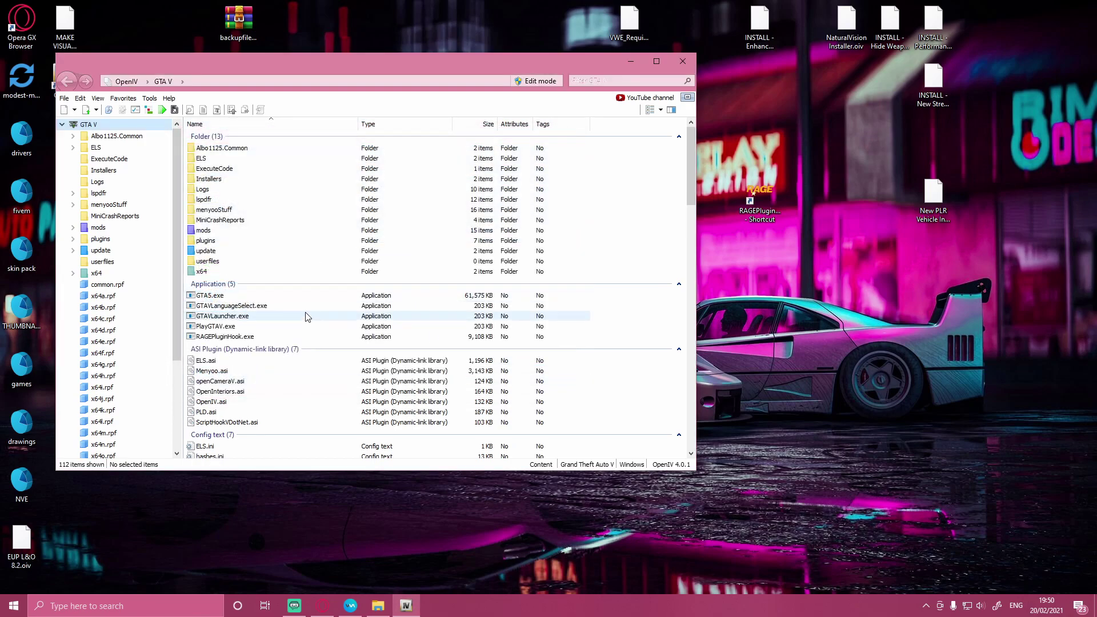
click(323, 607)
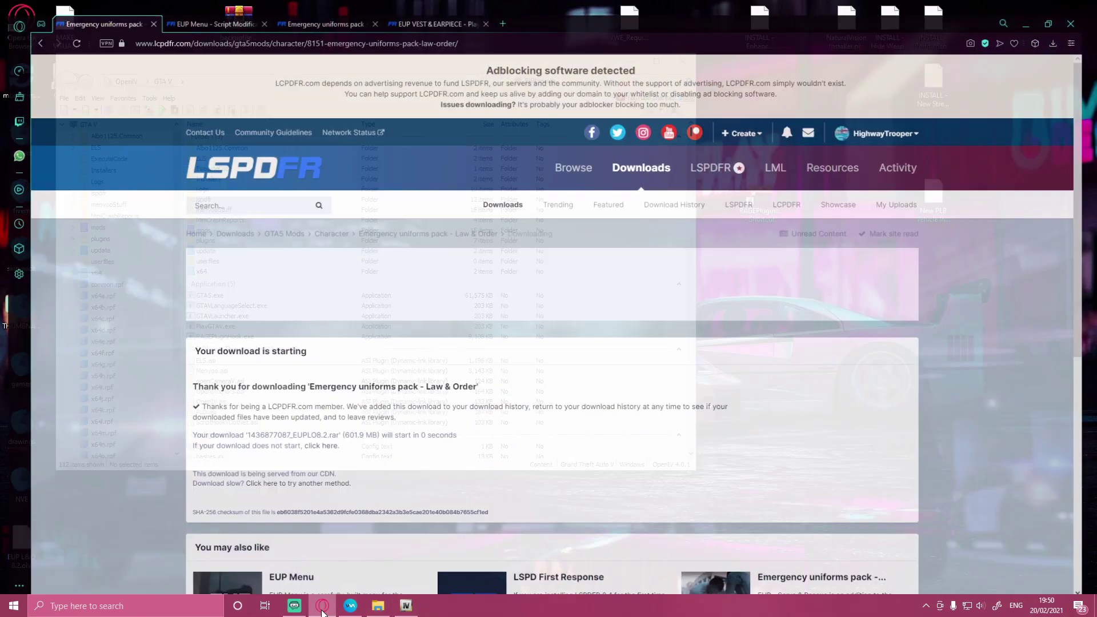
click(182, 7)
scroll(415, 257, down, 5)
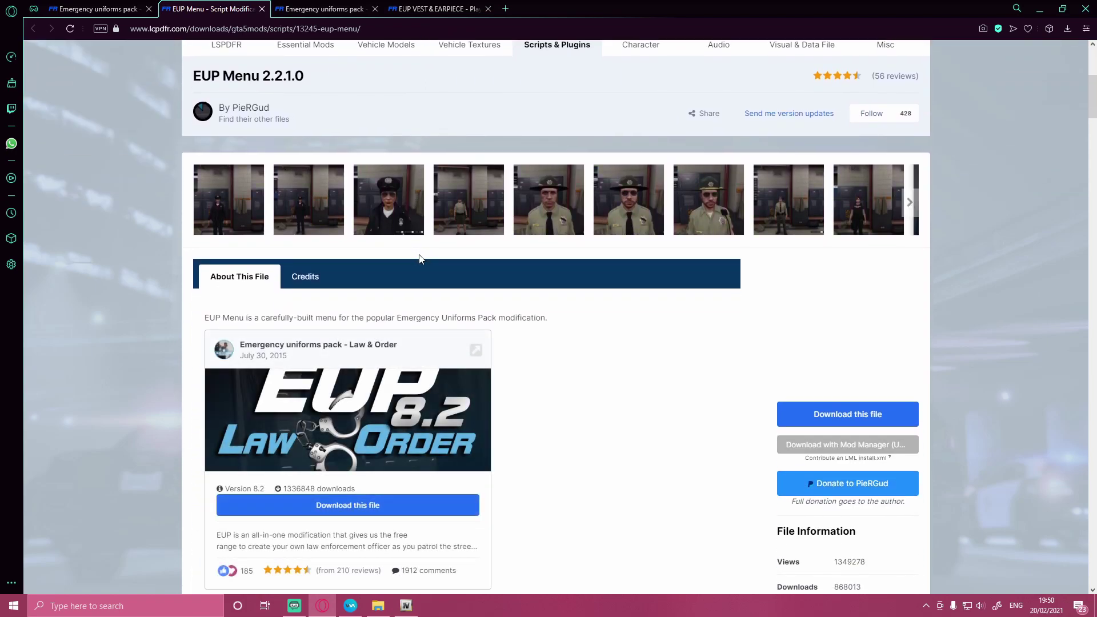
Preview the first EUP Menu 2.2.1.0 screenshot and download the EUP Menu file
click(223, 213)
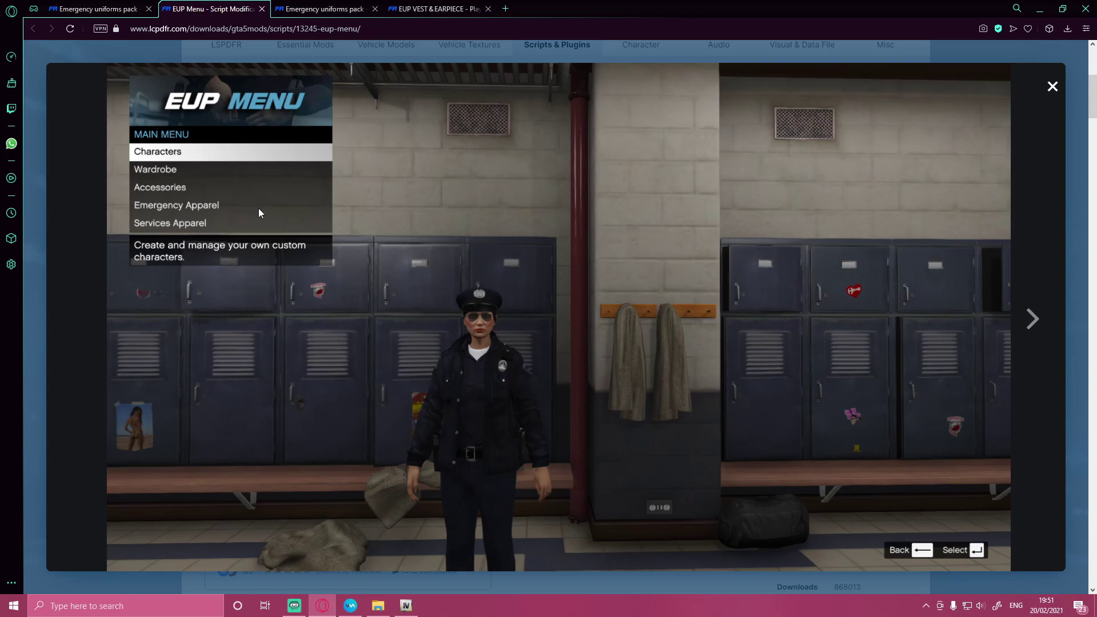
click(1053, 87)
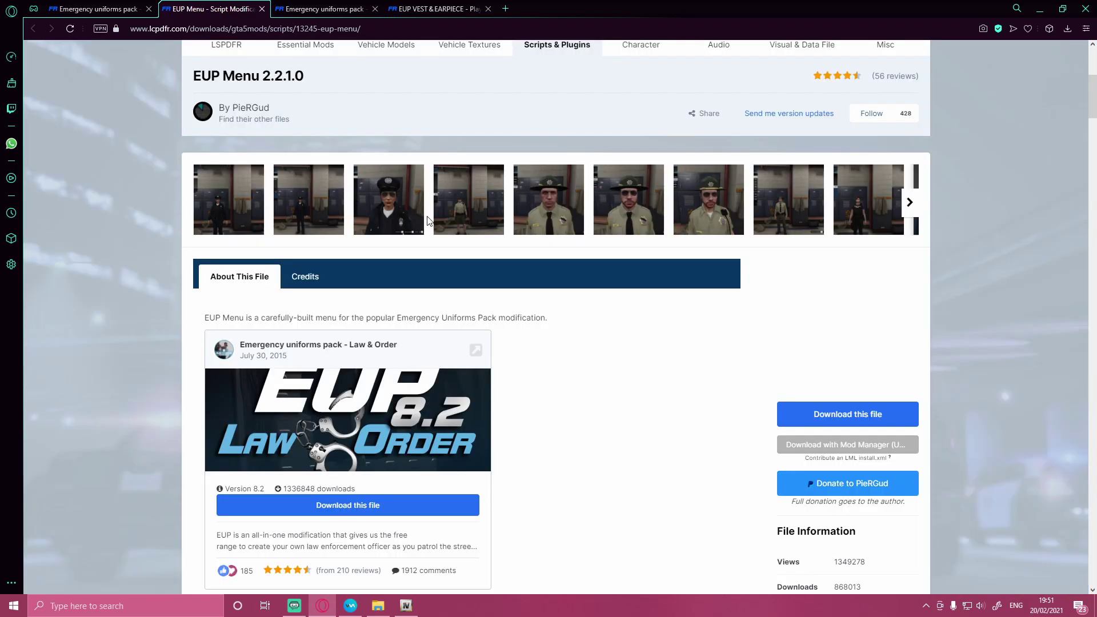
click(842, 411)
click(841, 235)
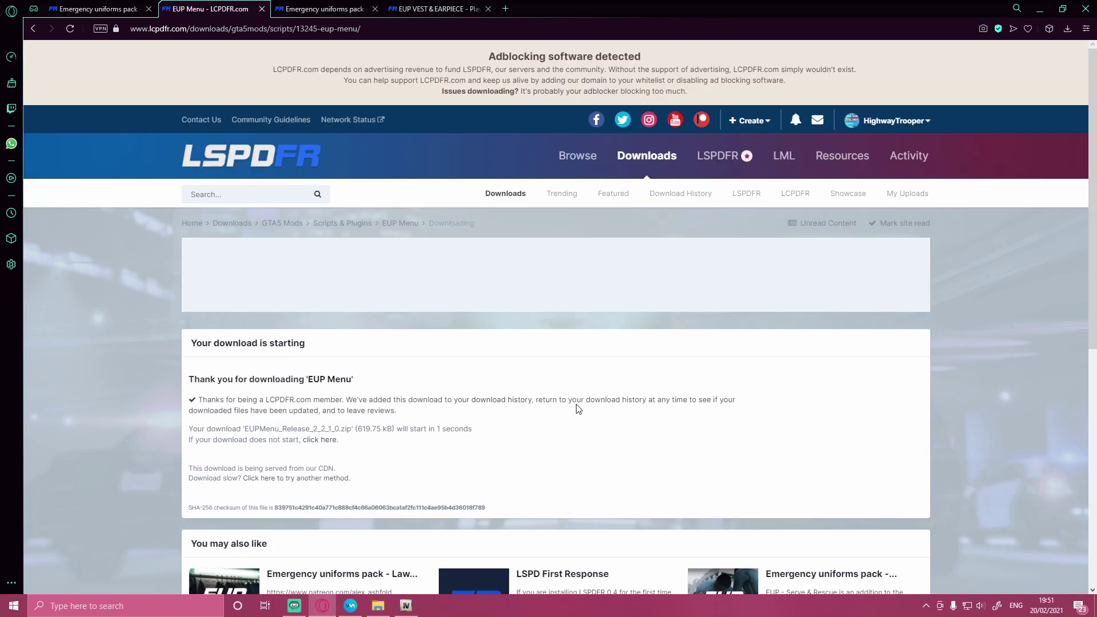
Close the finished Law & Order download page and open the downloaded EUPMenu_Release_2_2_1_0 (2).zip in WinRAR at its Files folder
click(149, 10)
click(1067, 28)
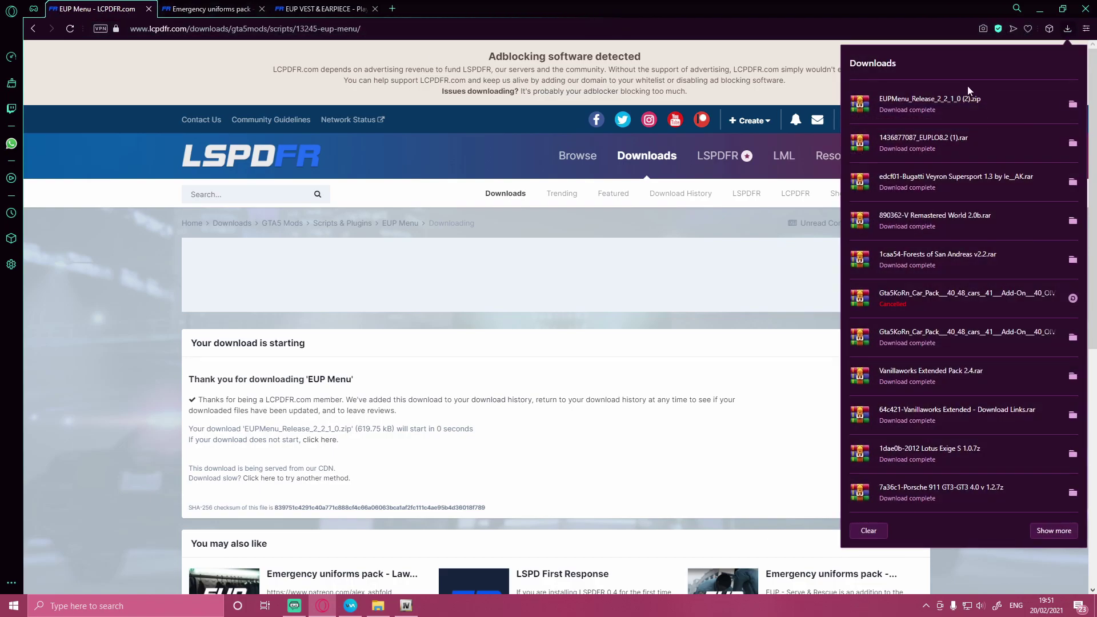
click(960, 103)
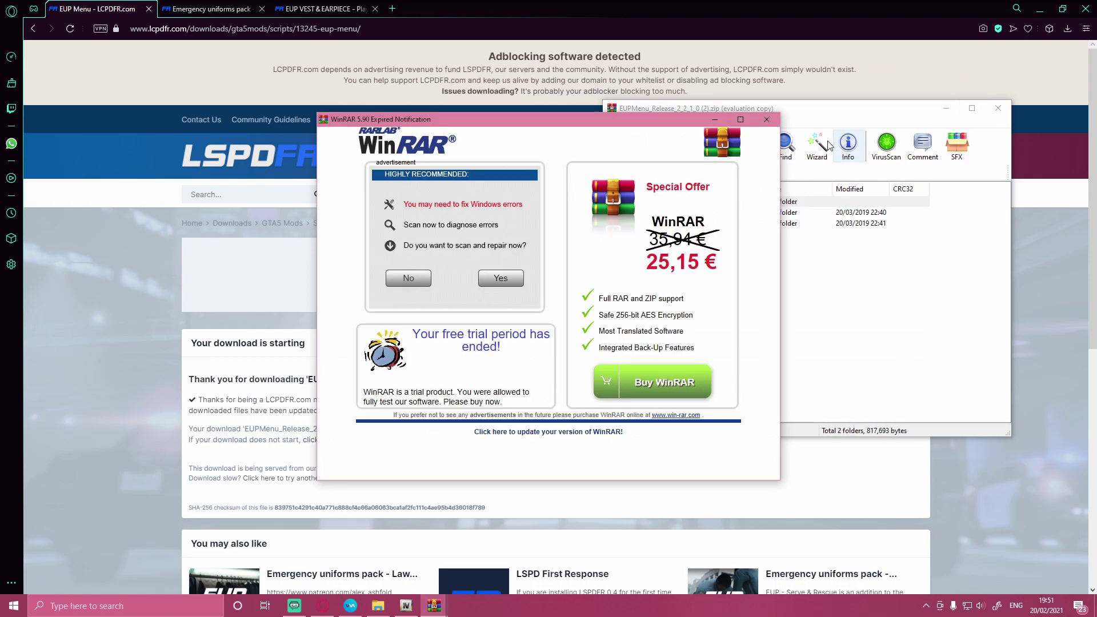
click(766, 120)
double_click(631, 212)
mouse_move(664, 258)
mouse_down()
mouse_move(625, 210)
mouse_move(662, 258)
mouse_up()
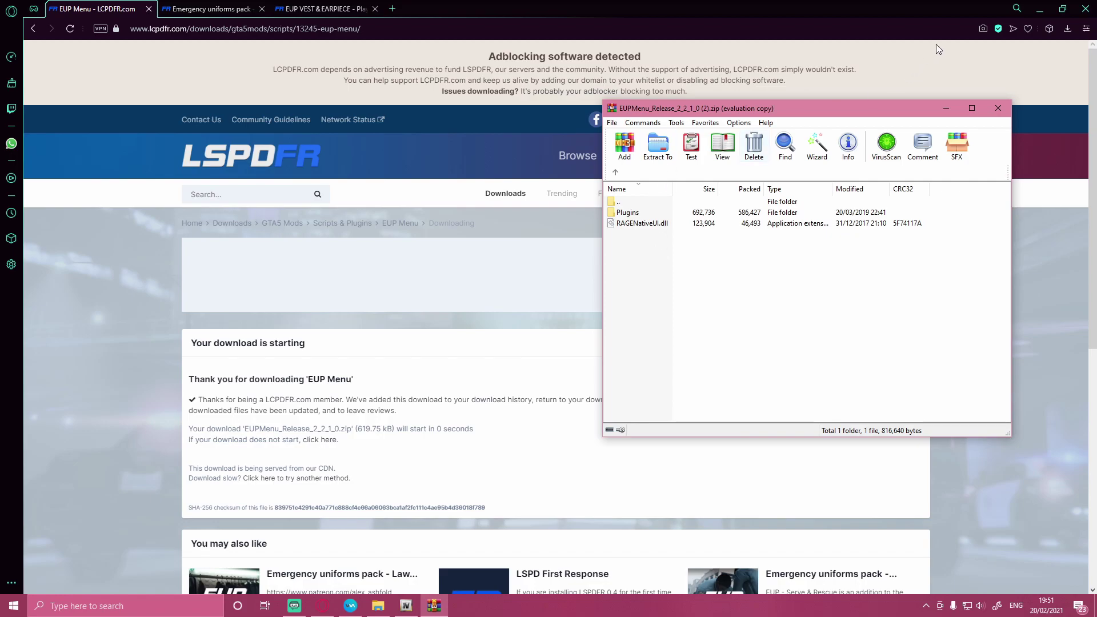
Copy Plugins and RAGENativeUI.dll from the EUP Menu archive into the Grand Theft Auto V folder, replacing existing files, and close the archive
click(1035, 7)
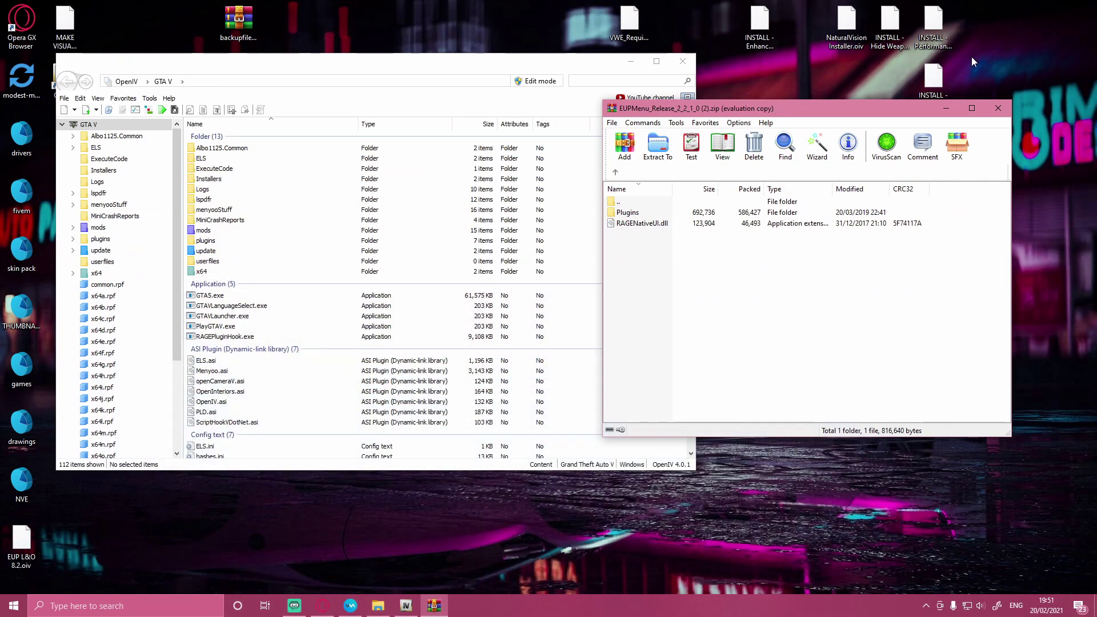
click(378, 605)
drag(158, 271, 583, 201)
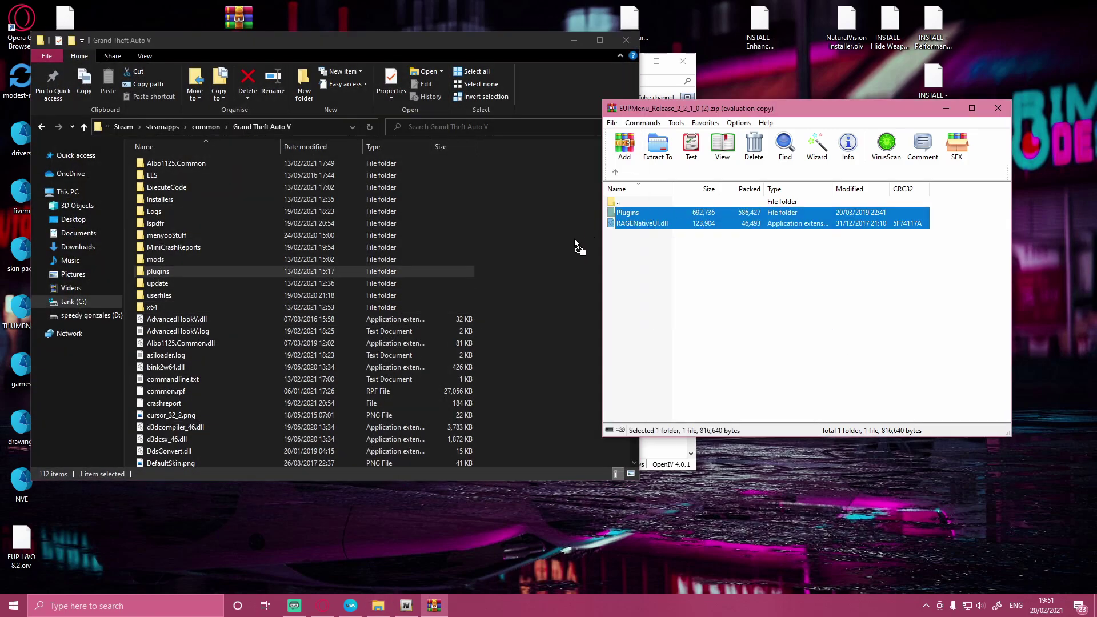
drag(575, 240, 537, 211)
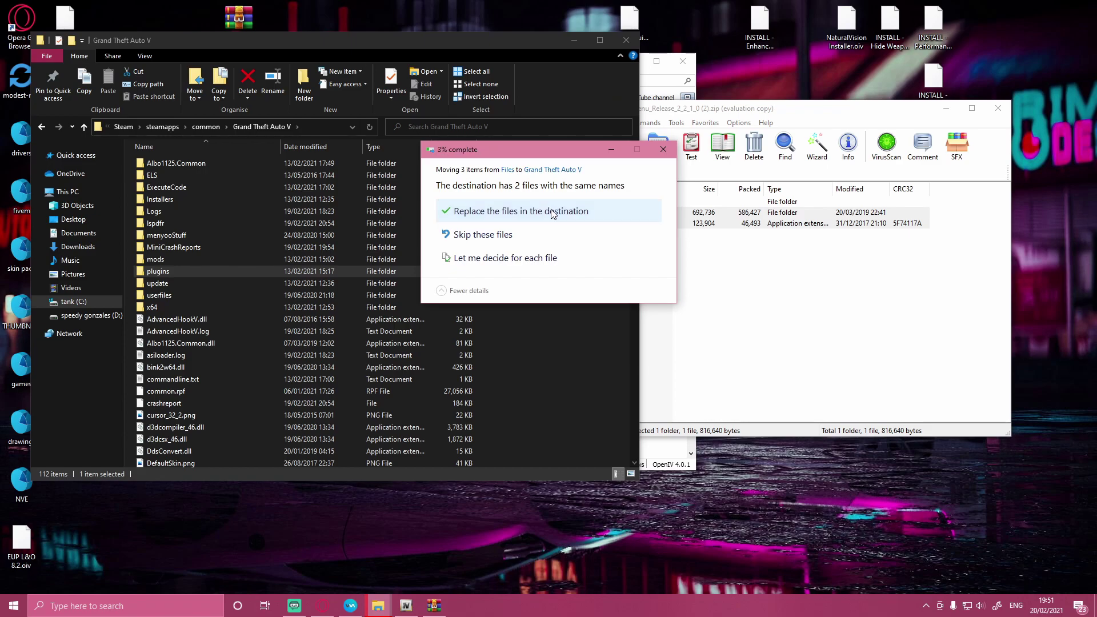
click(552, 211)
click(713, 323)
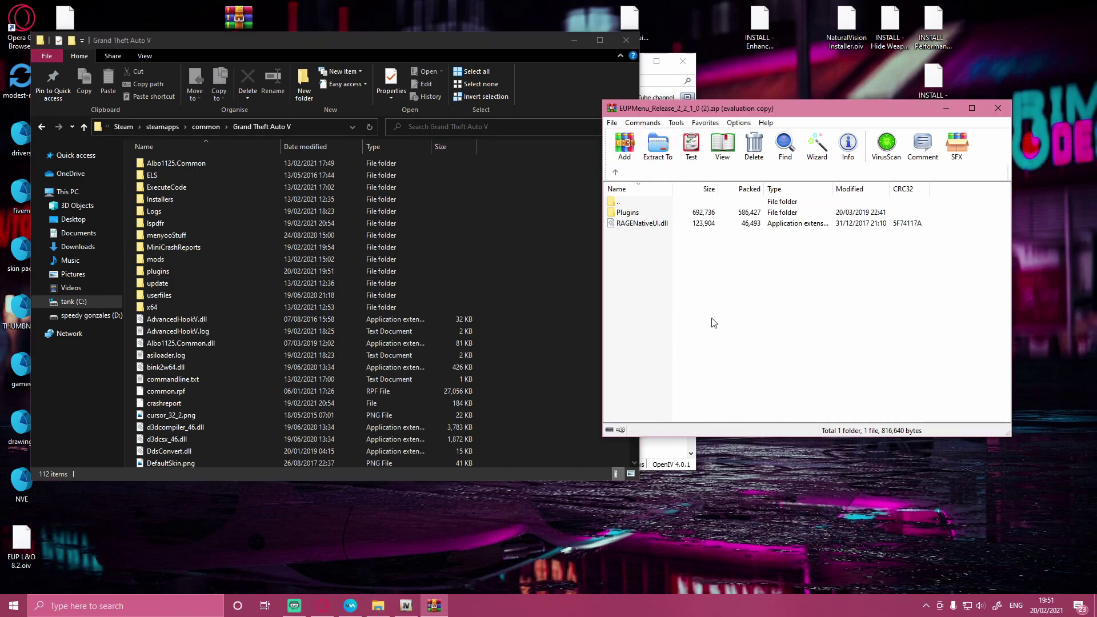
click(998, 108)
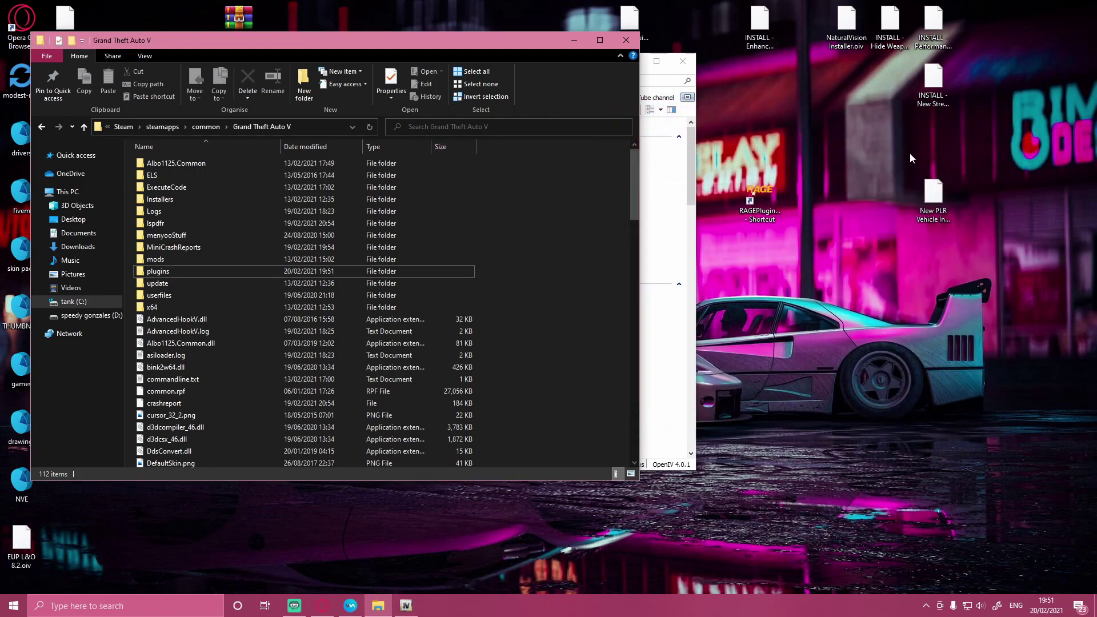
Return to Opera, show the Emergency uniforms pack - Serve & Rescue 1.4 page and close the EUP Menu download page
click(322, 605)
click(207, 9)
scroll(578, 316, down, 4)
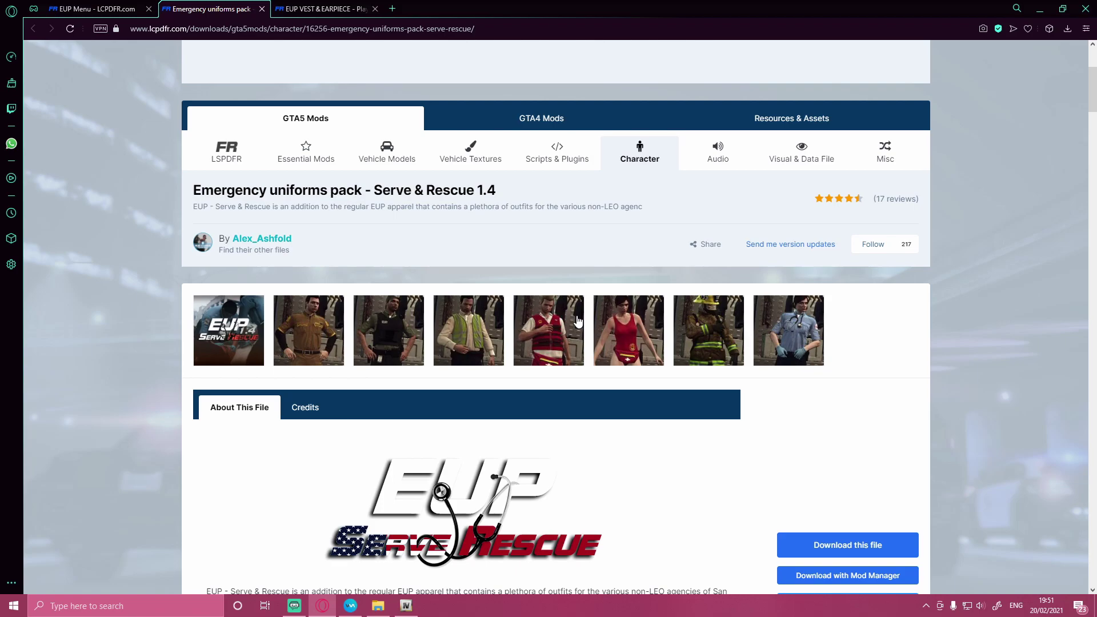
scroll(578, 320, down, 4)
scroll(614, 320, up, 5)
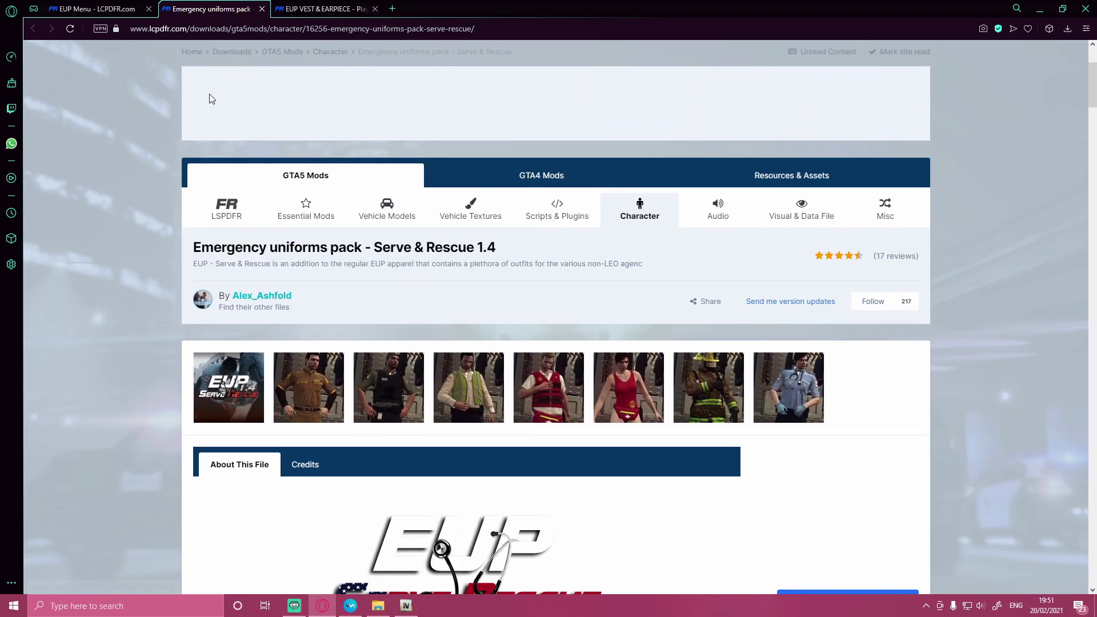
click(148, 9)
scroll(319, 315, down, 4)
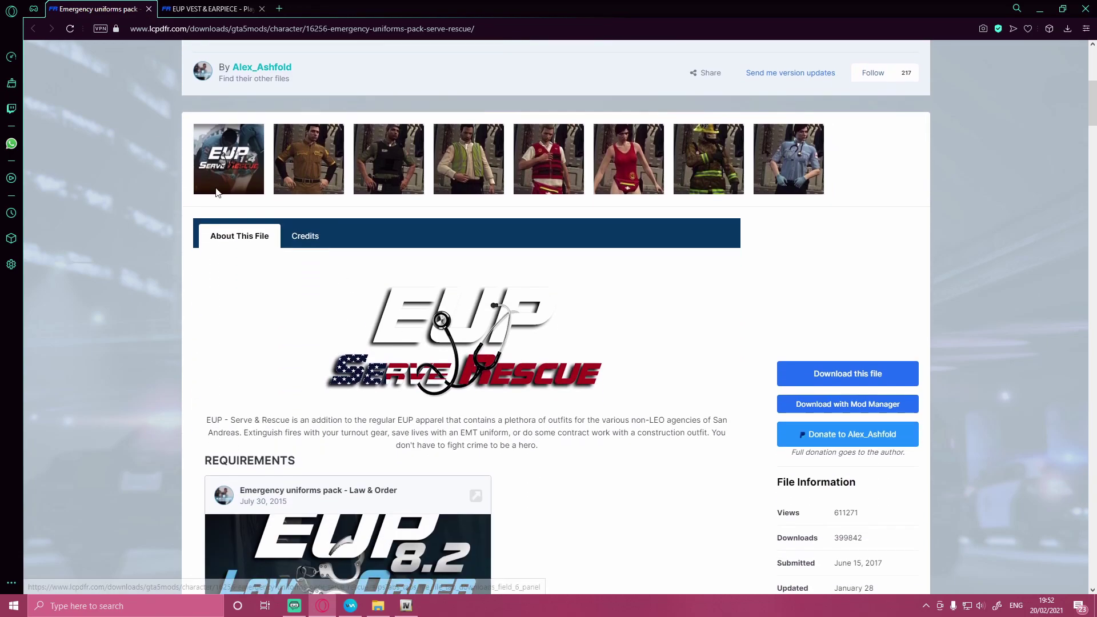
Look through all the Serve & Rescue uniform screenshots in the gallery, from the cover image to the last outfit, and close the viewer
click(232, 163)
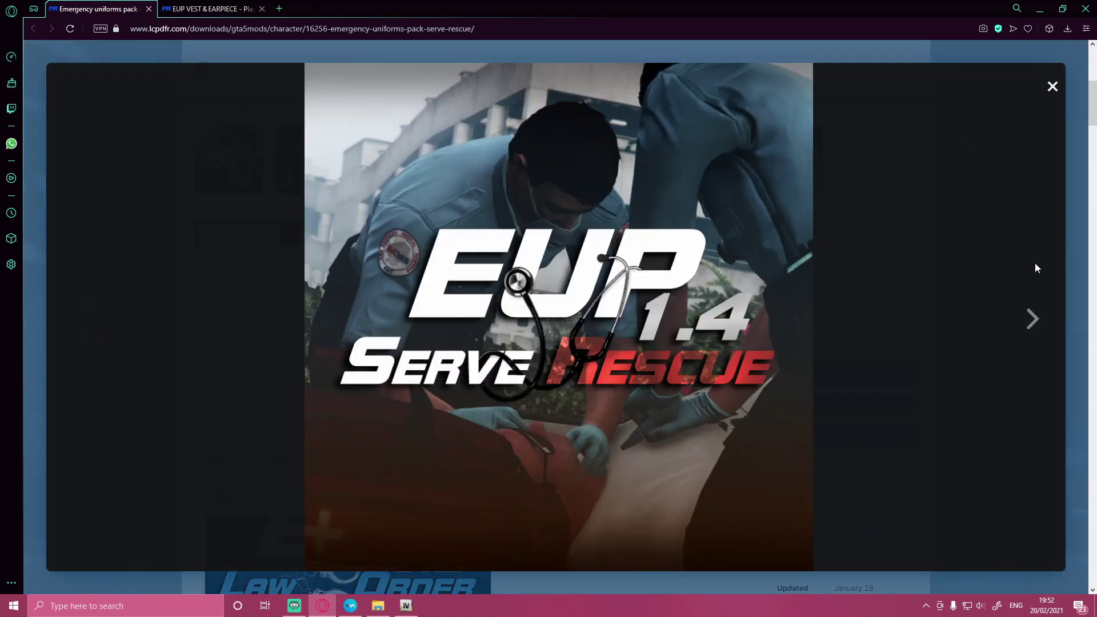
click(1039, 332)
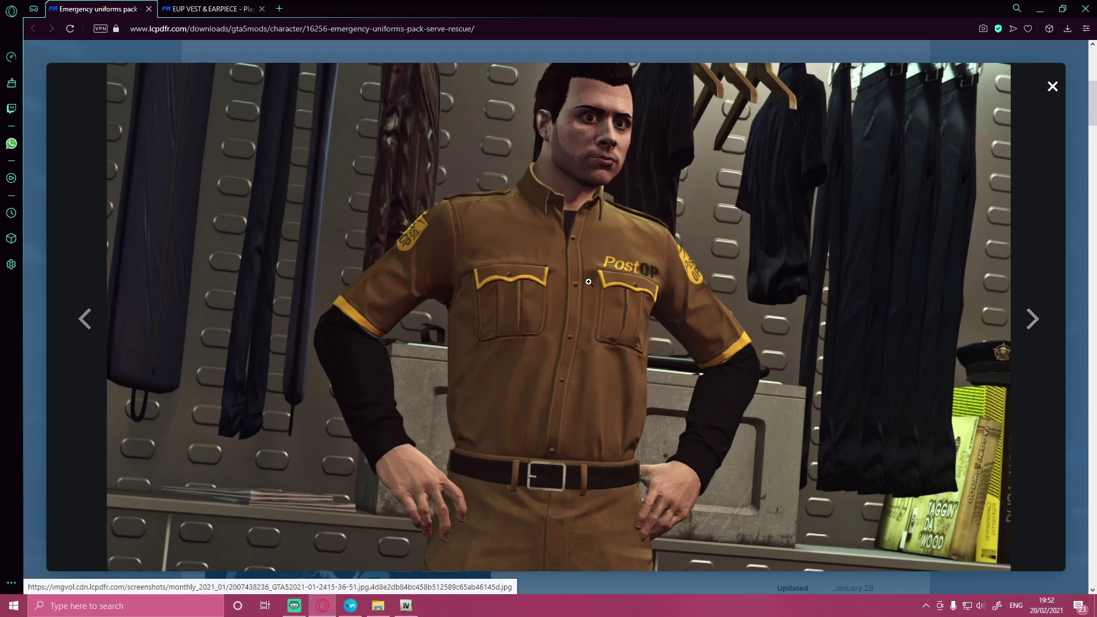
click(1024, 319)
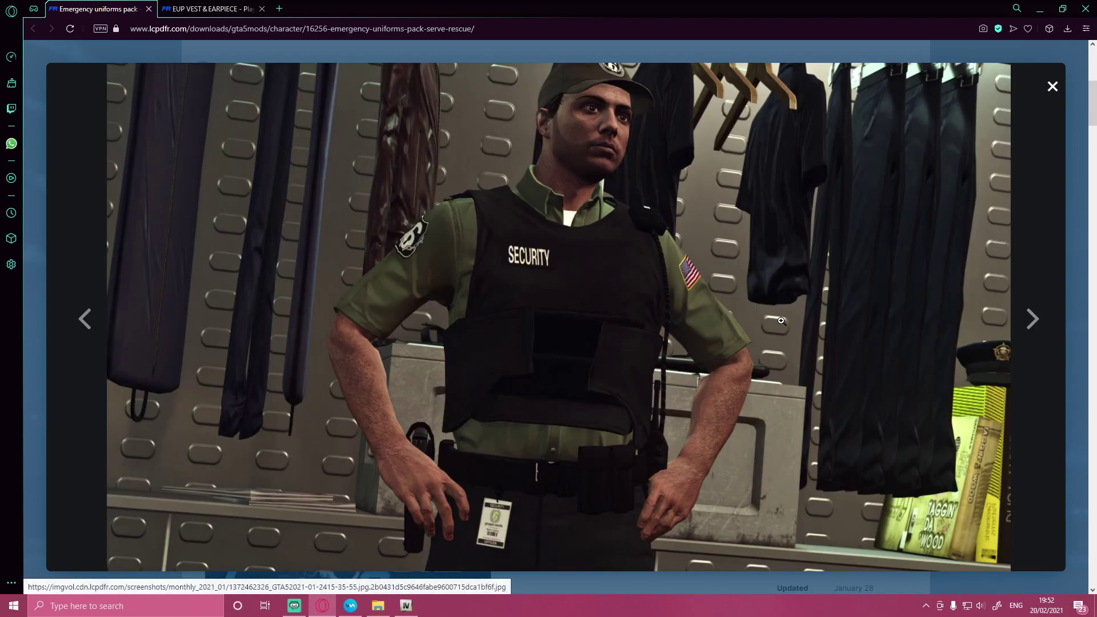
click(1040, 325)
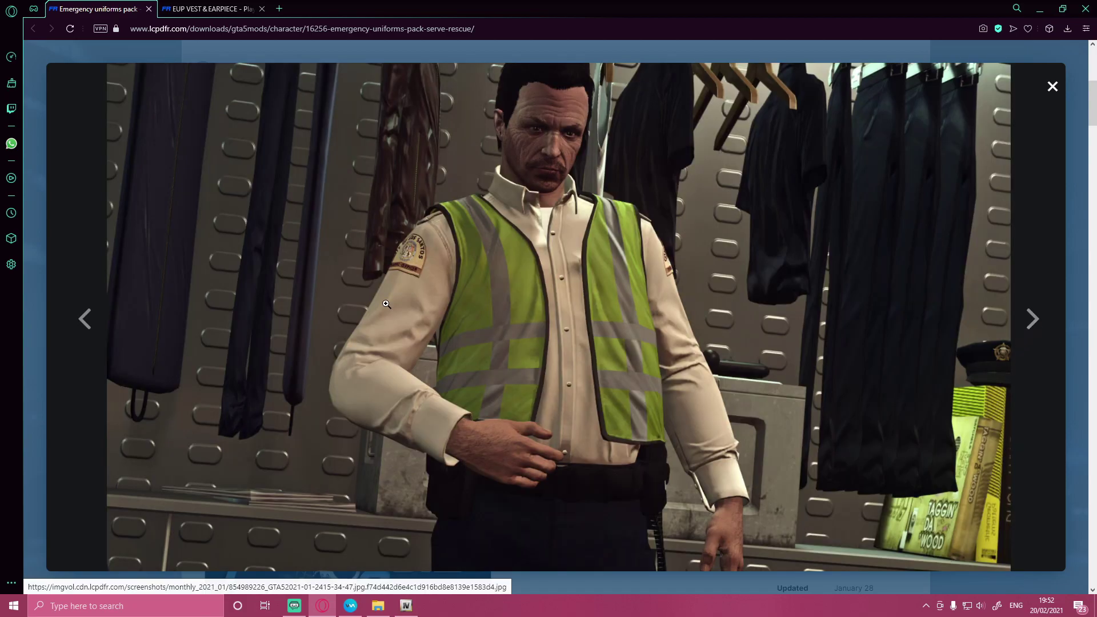
click(1027, 332)
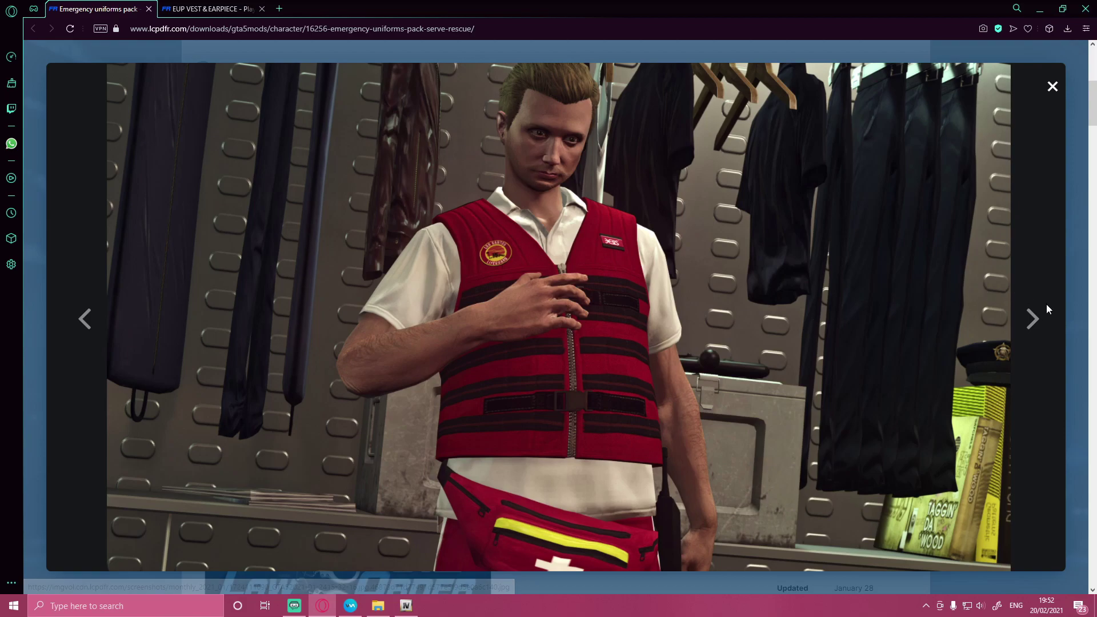
click(1034, 318)
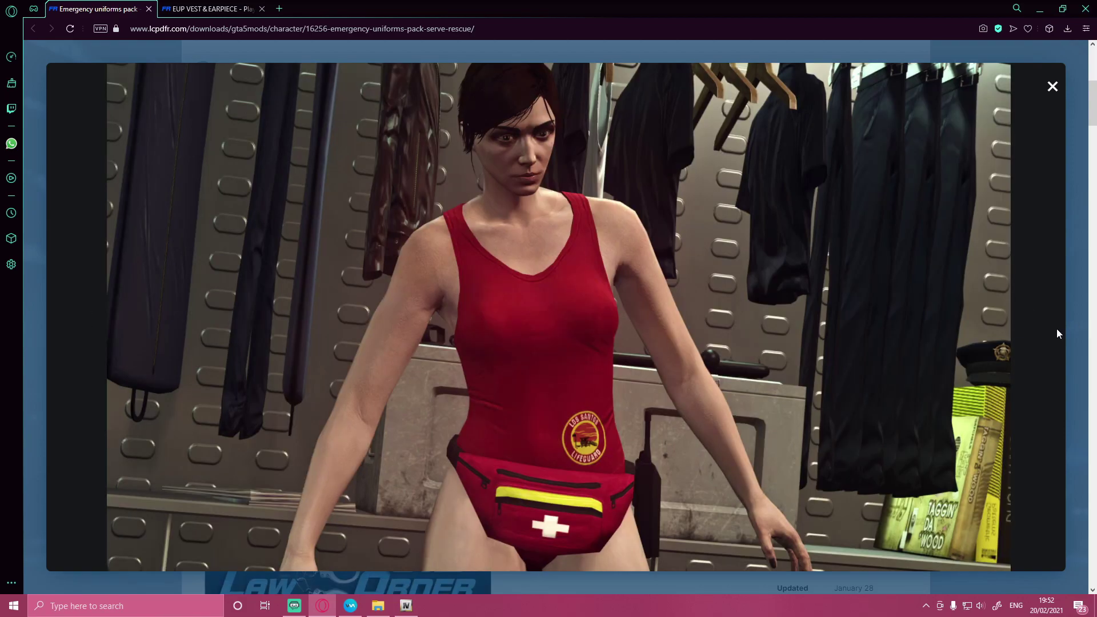
click(1039, 328)
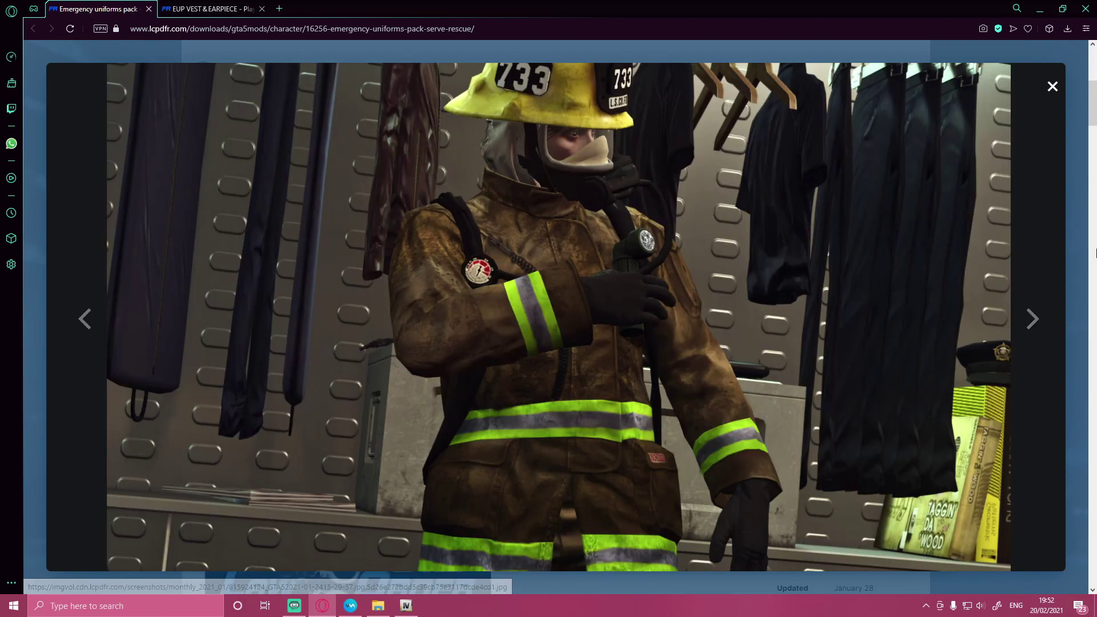
click(1030, 311)
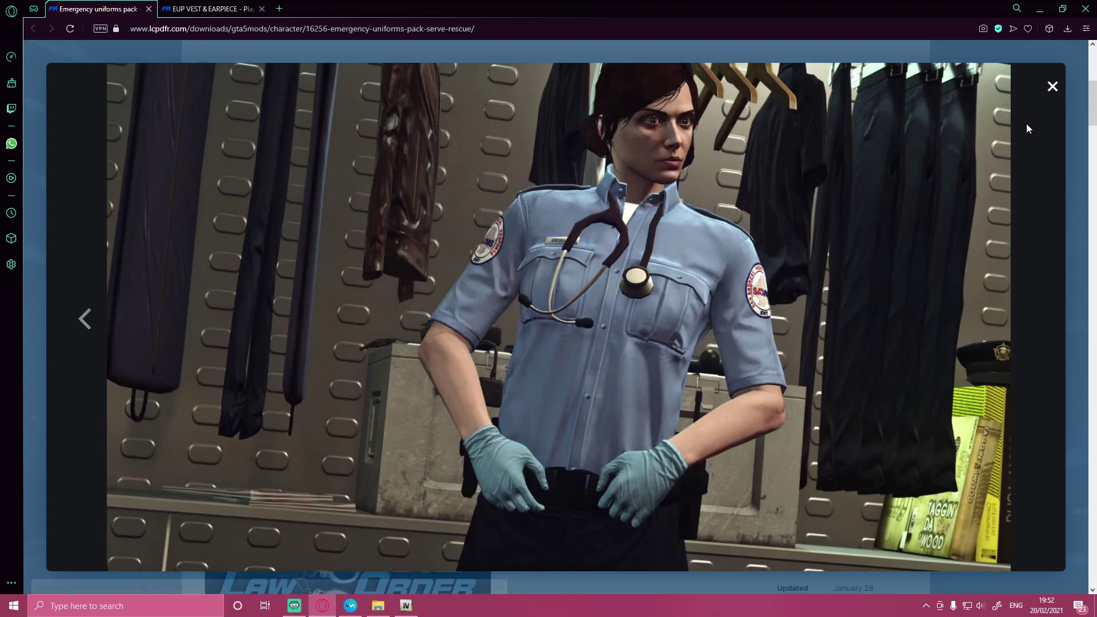
click(1051, 87)
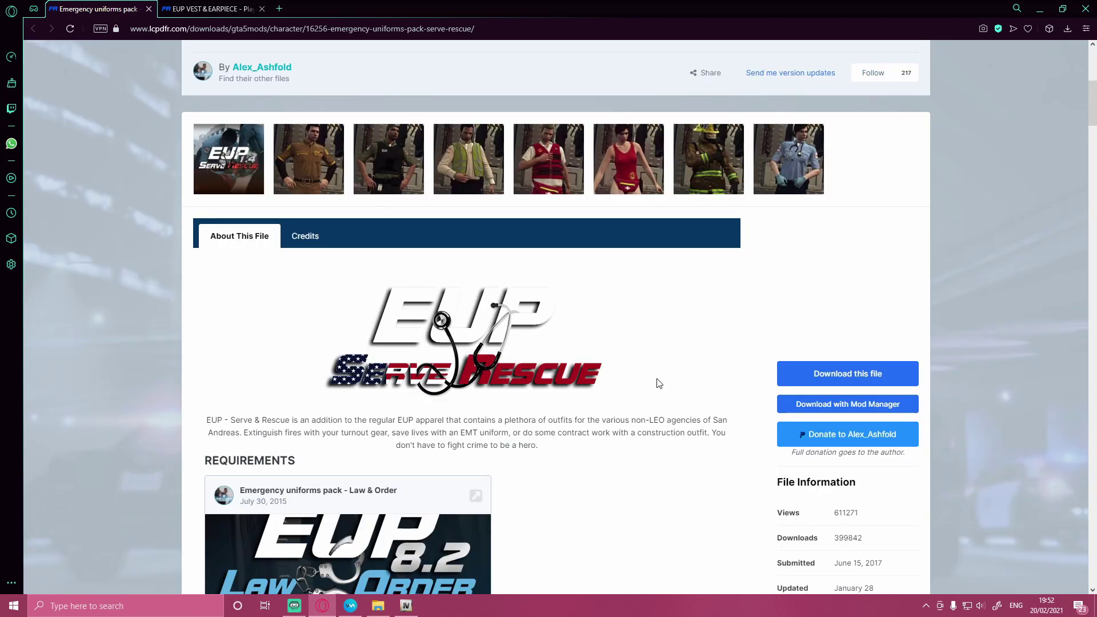
Check the requirements of the Serve & Rescue pack and download 603111502_EUPSR1.4.rar from its file list
scroll(570, 419, down, 5)
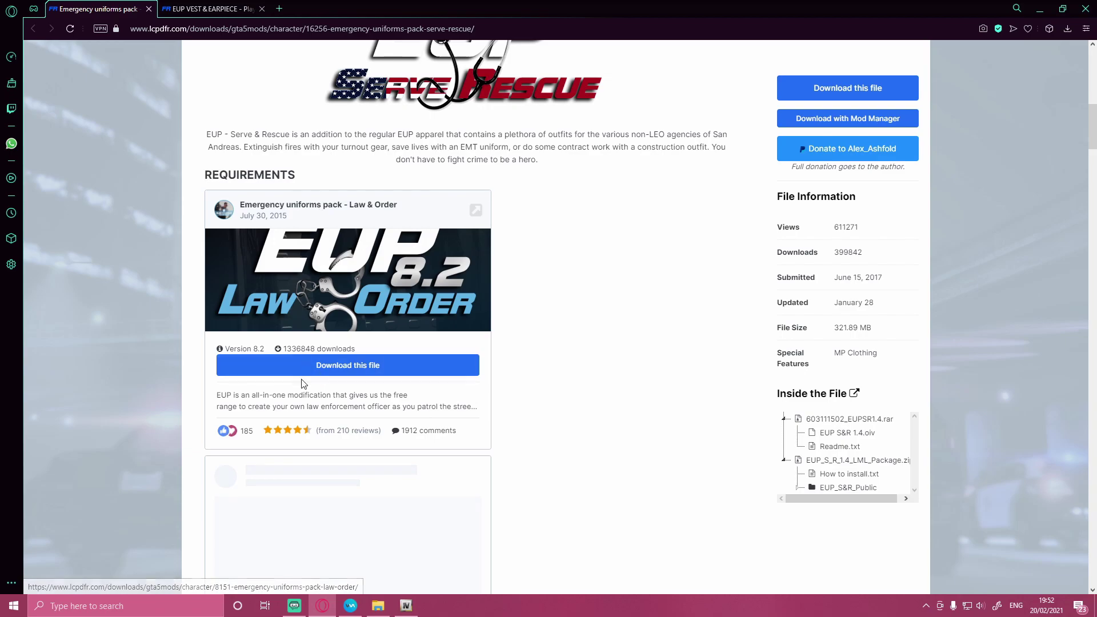
scroll(303, 383, down, 3)
scroll(384, 374, up, 10)
click(845, 543)
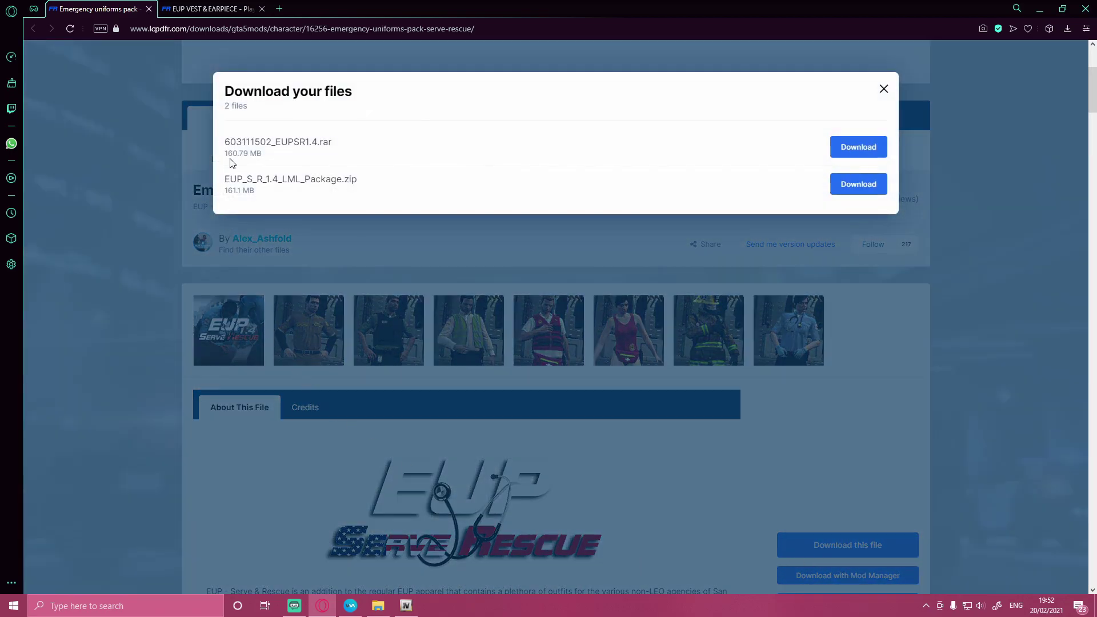
drag(225, 144, 302, 145)
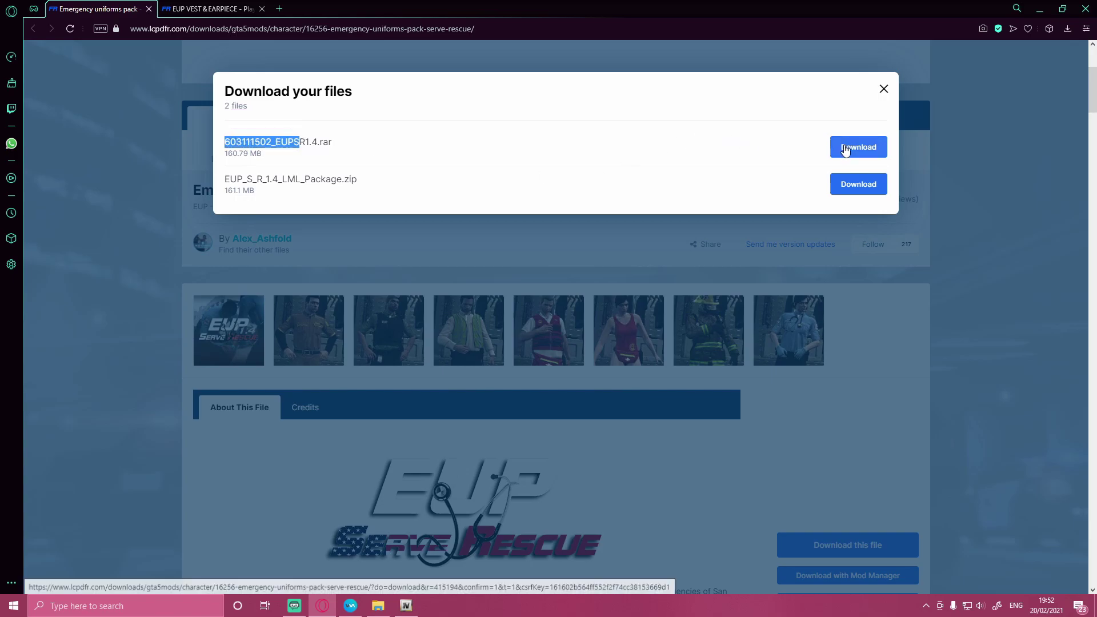
click(846, 147)
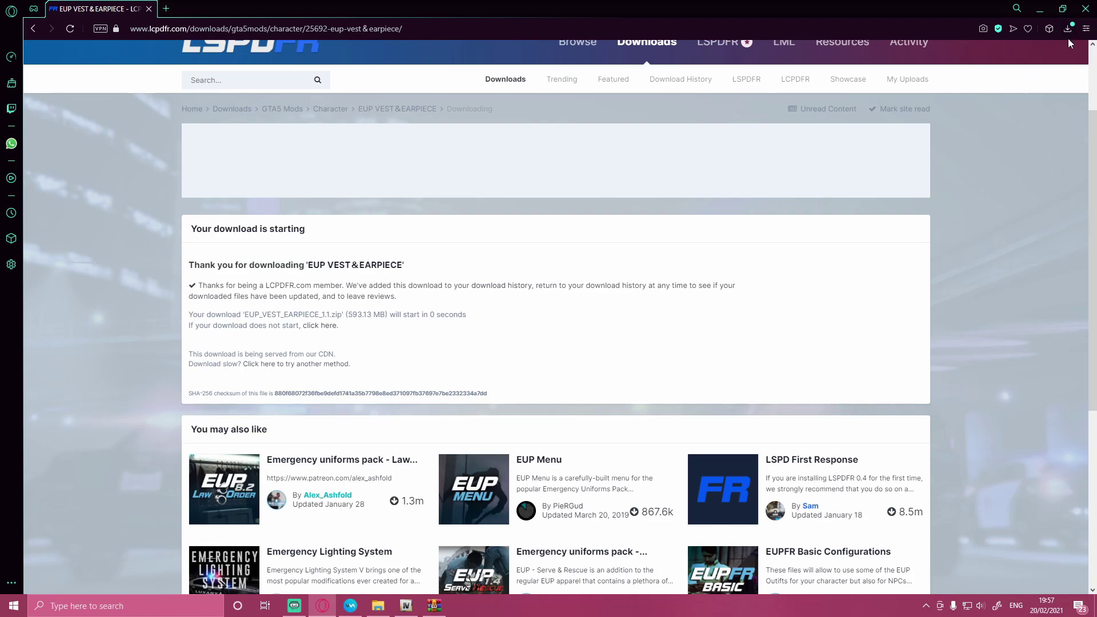
Open the downloaded EUP_VEST_EARPIECE_1.1.zip in WinRAR and go to its EUP_VEST_EARPIECE_1.1 > Files folder
click(1075, 32)
click(986, 112)
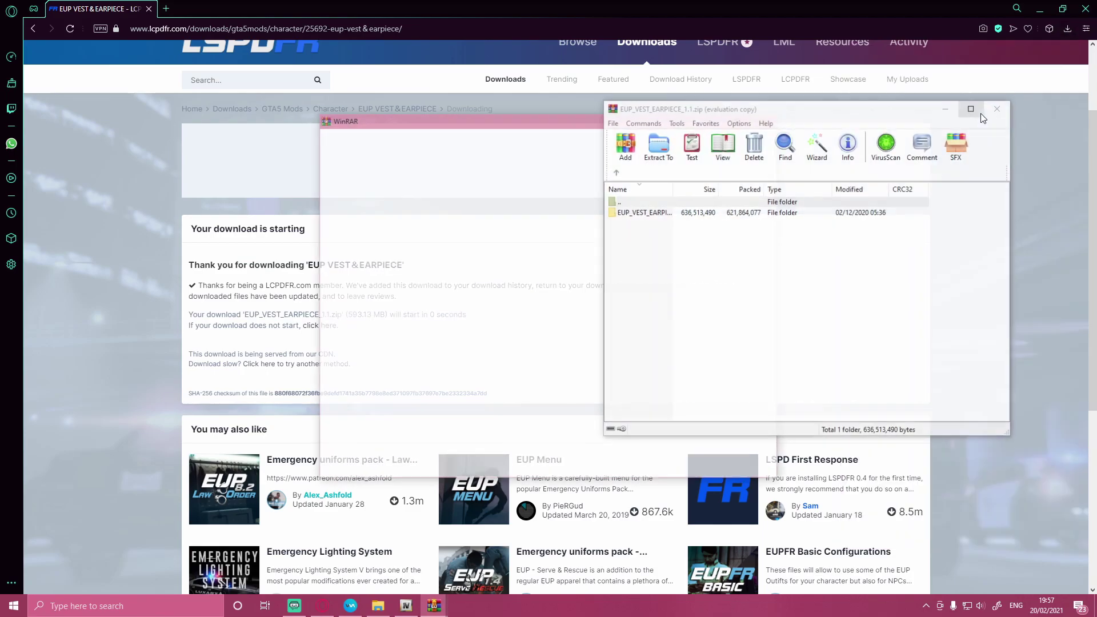
click(767, 119)
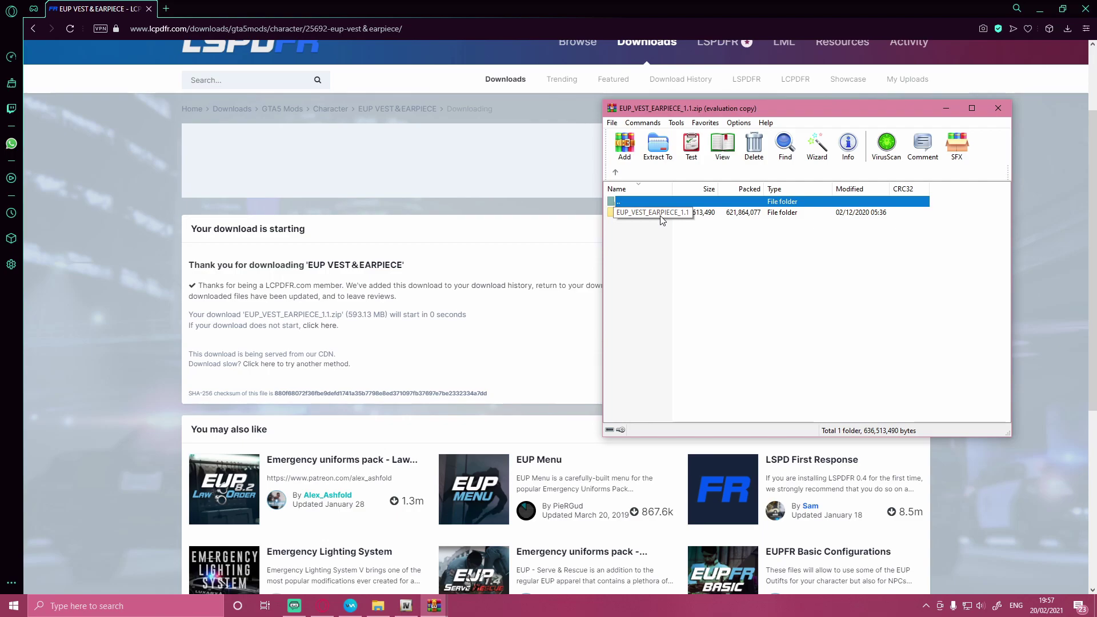
click(643, 242)
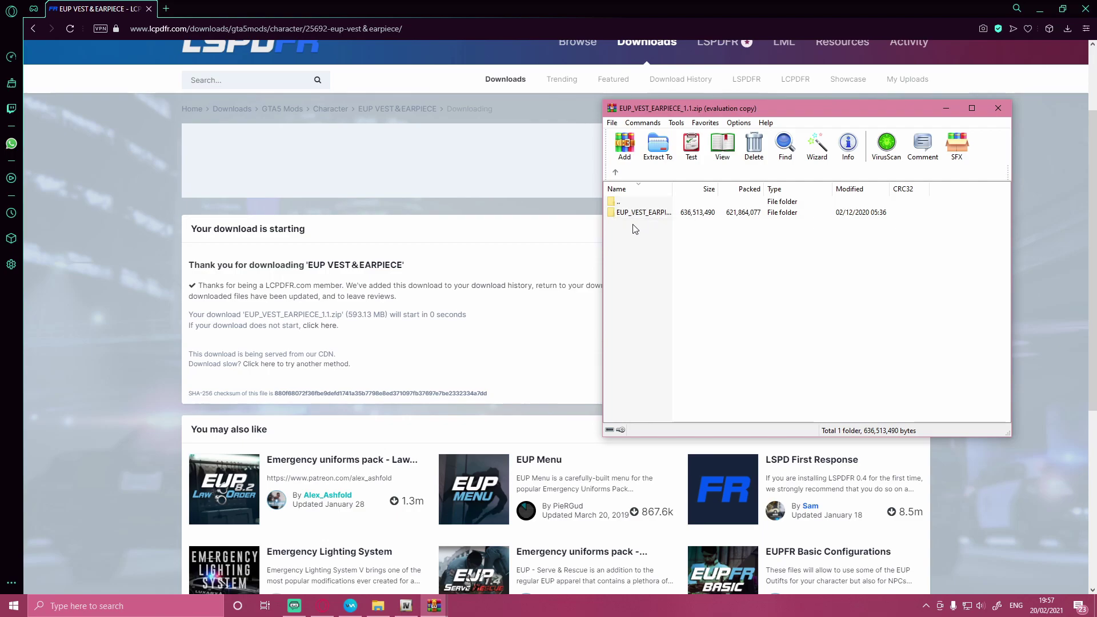
double_click(631, 215)
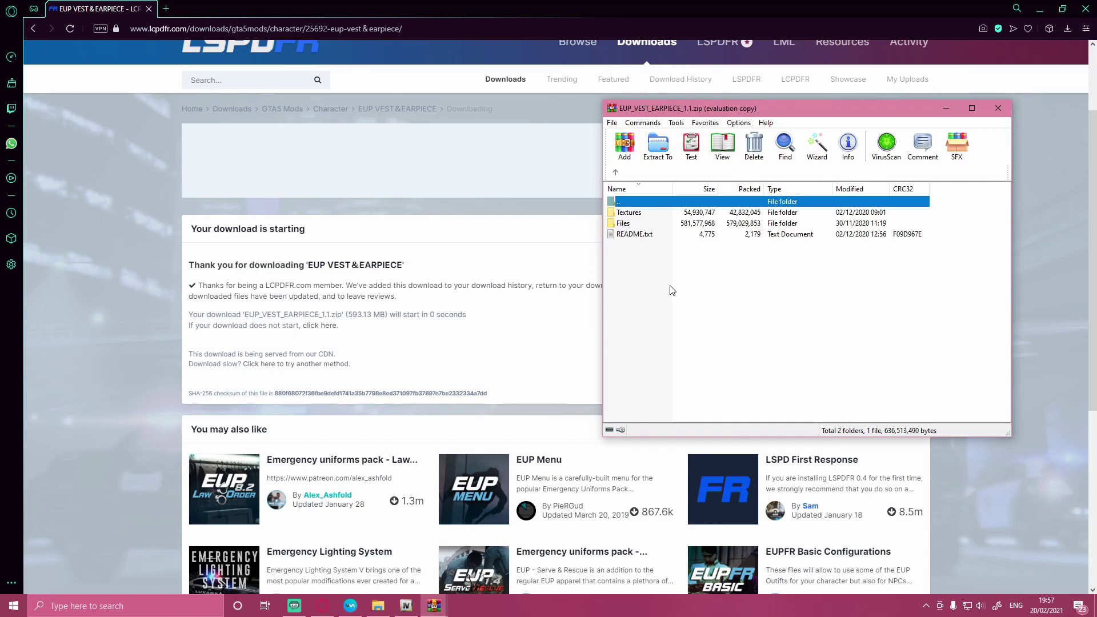
double_click(623, 223)
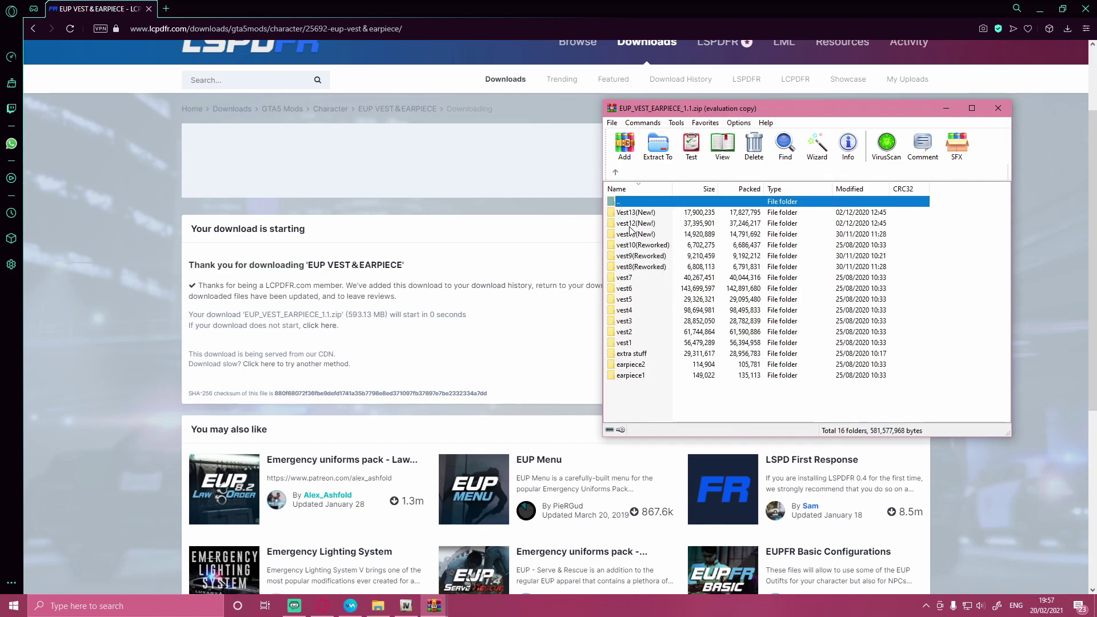
Open the Vest13(New!) folder in the archive, view its vest13.jpg preview image and close the image
click(691, 372)
key(ctrl+a)
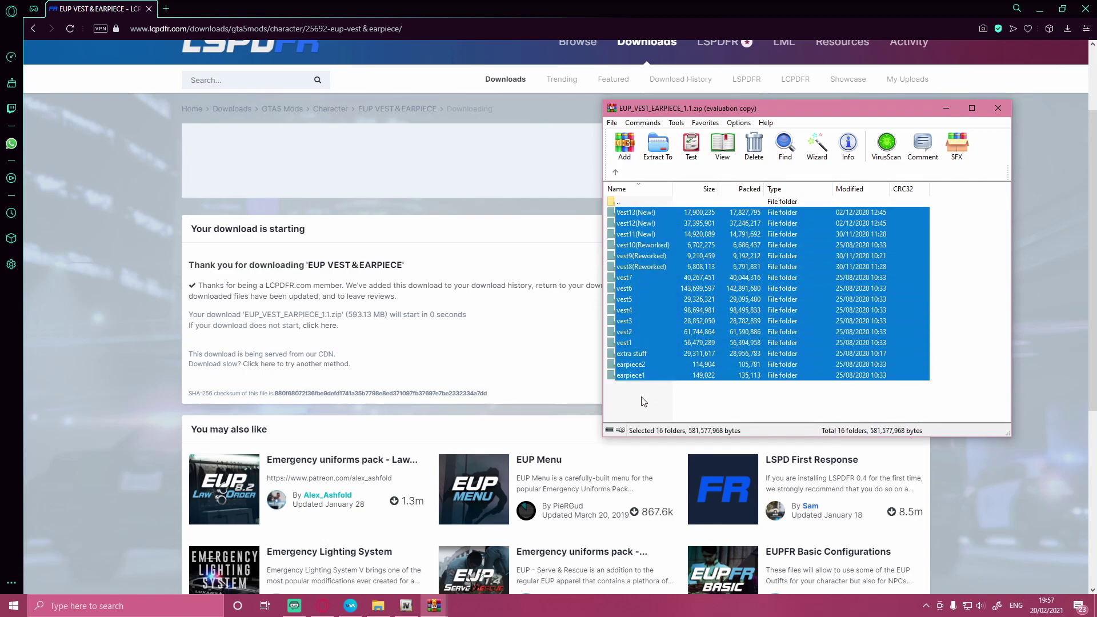
click(643, 400)
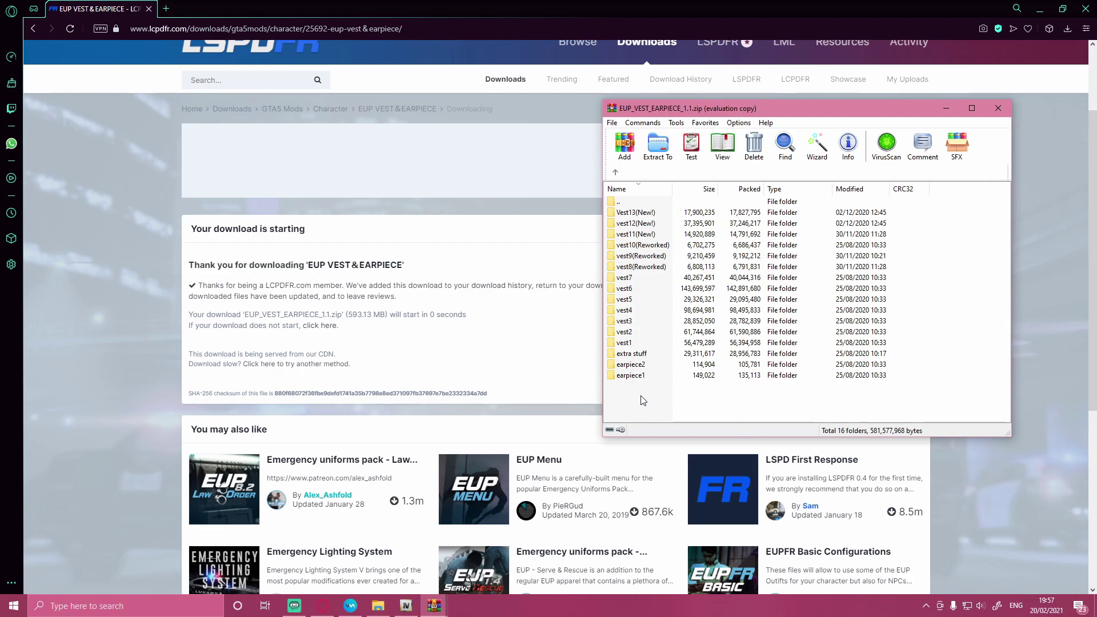
double_click(641, 214)
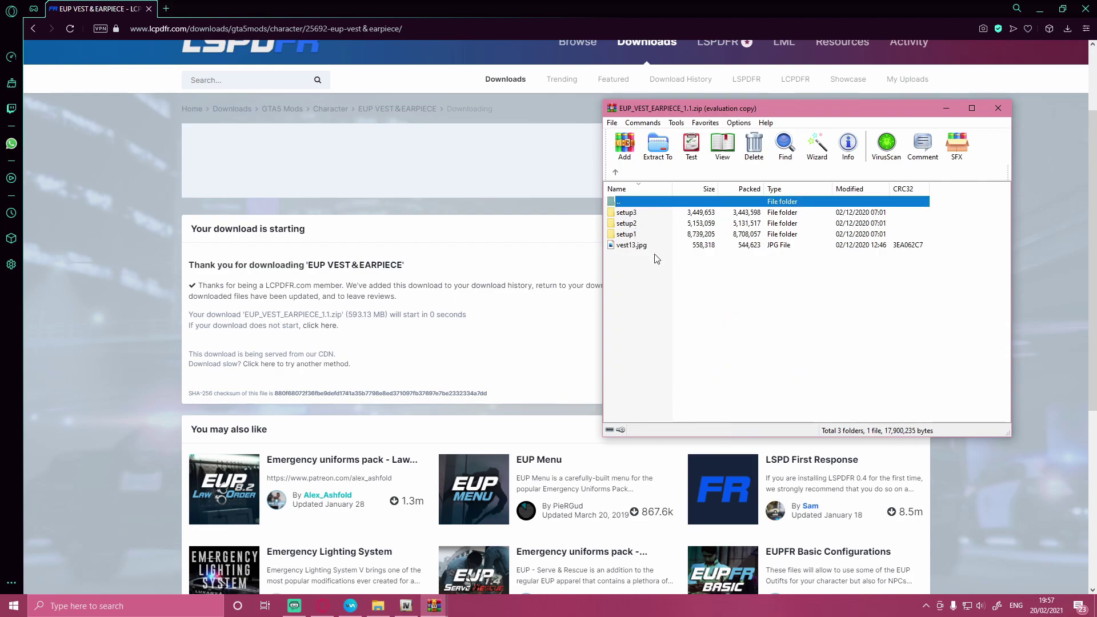
double_click(623, 246)
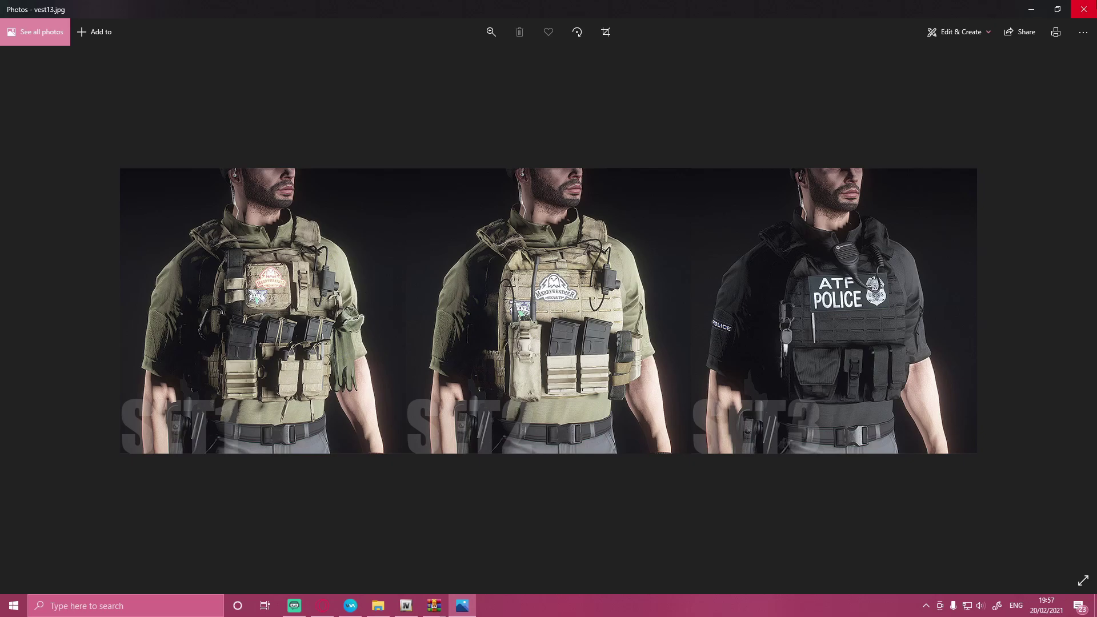
click(1089, 7)
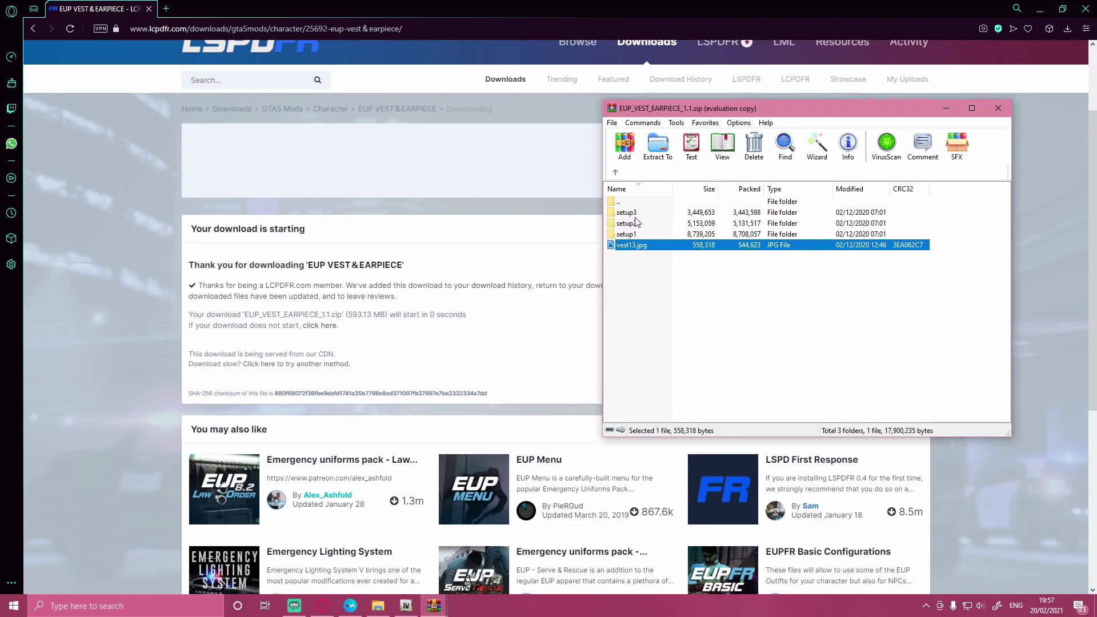
click(641, 302)
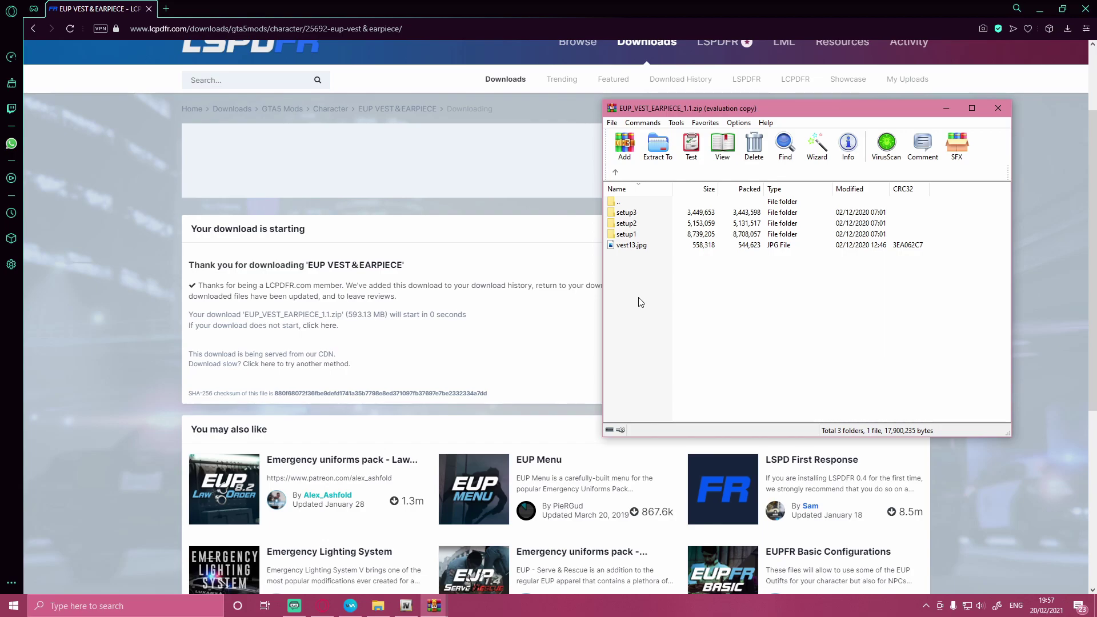
Minimize the browser, switch to OpenIV and go to mods > update > x64 > dlcpacks
click(1041, 8)
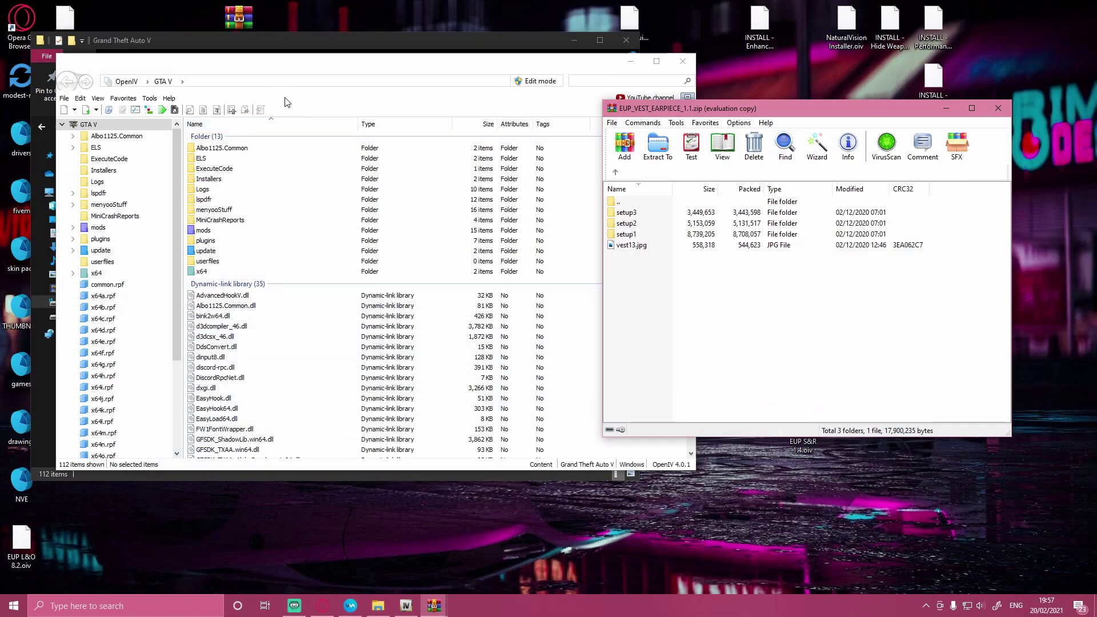
click(281, 67)
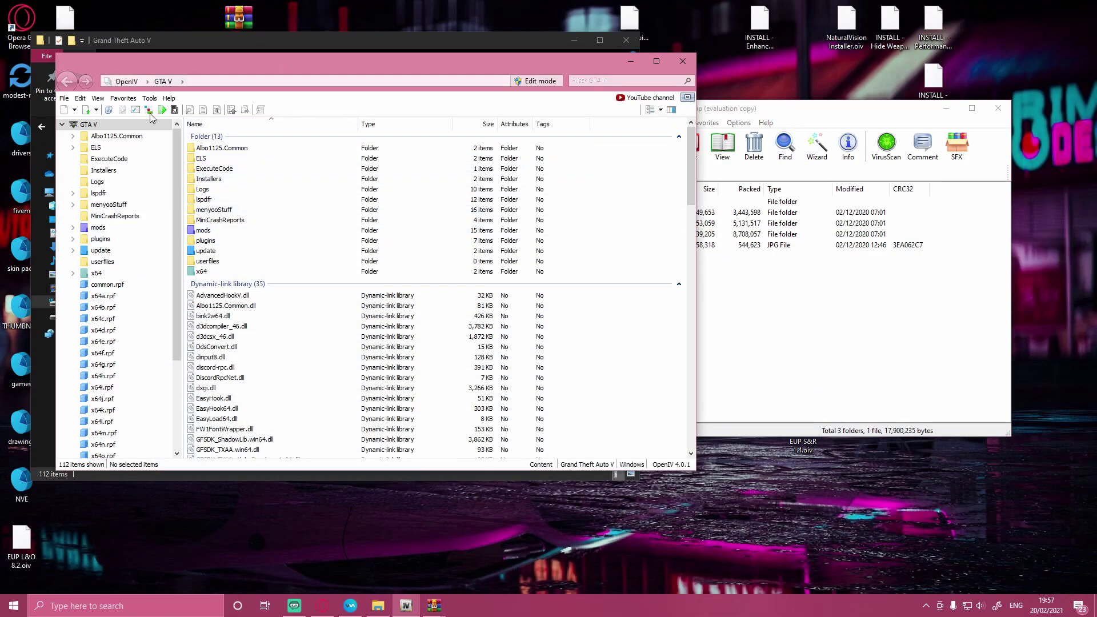
double_click(207, 231)
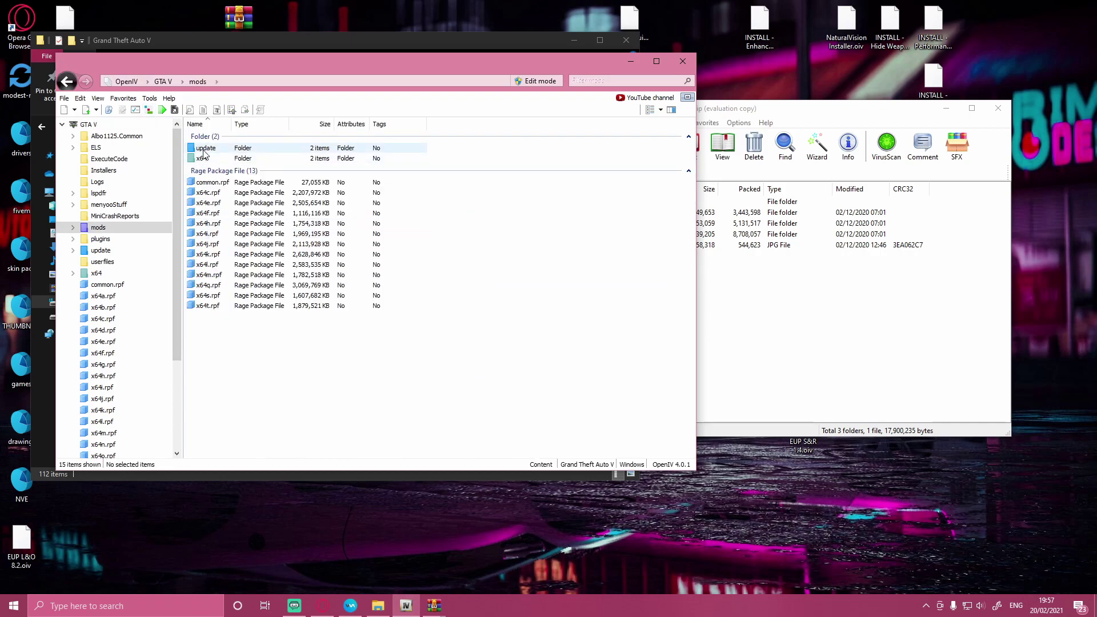
click(204, 150)
double_click(204, 151)
click(211, 147)
double_click(211, 148)
click(211, 162)
double_click(212, 161)
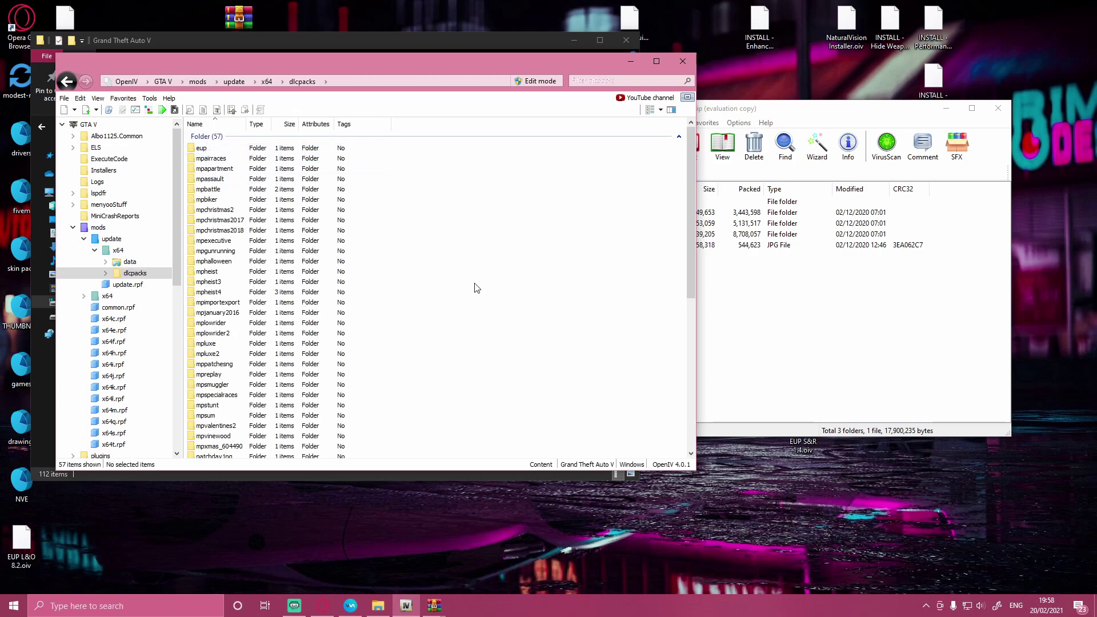
In dlcpacks, open eup > dlc.rpf > x64 > eup_componentpeds.rpf
double_click(209, 150)
click(211, 150)
double_click(211, 150)
double_click(212, 149)
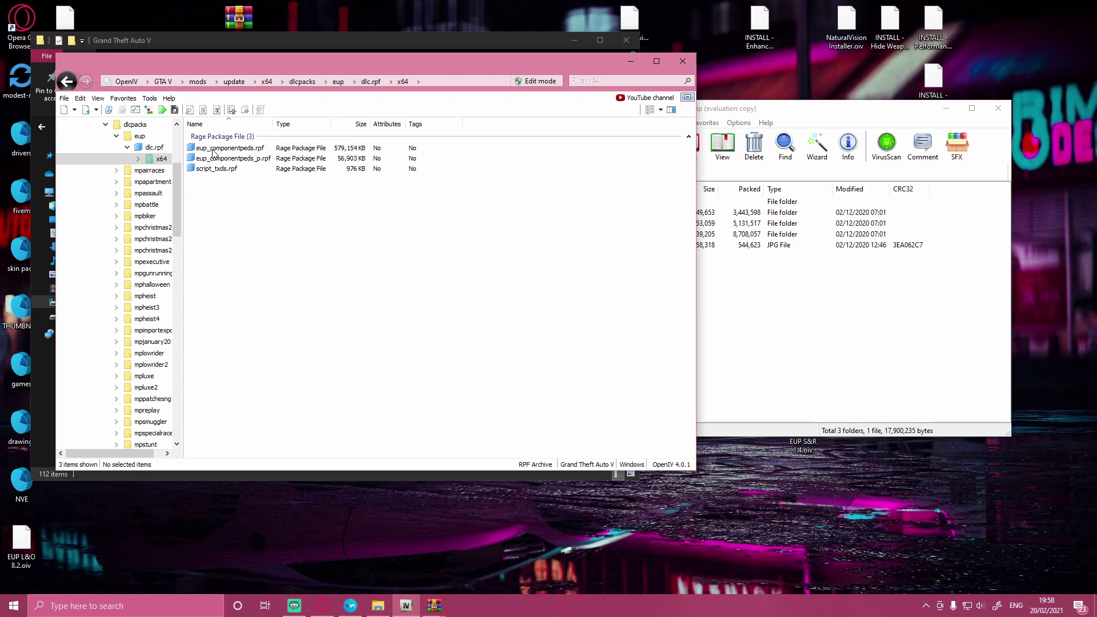
double_click(212, 149)
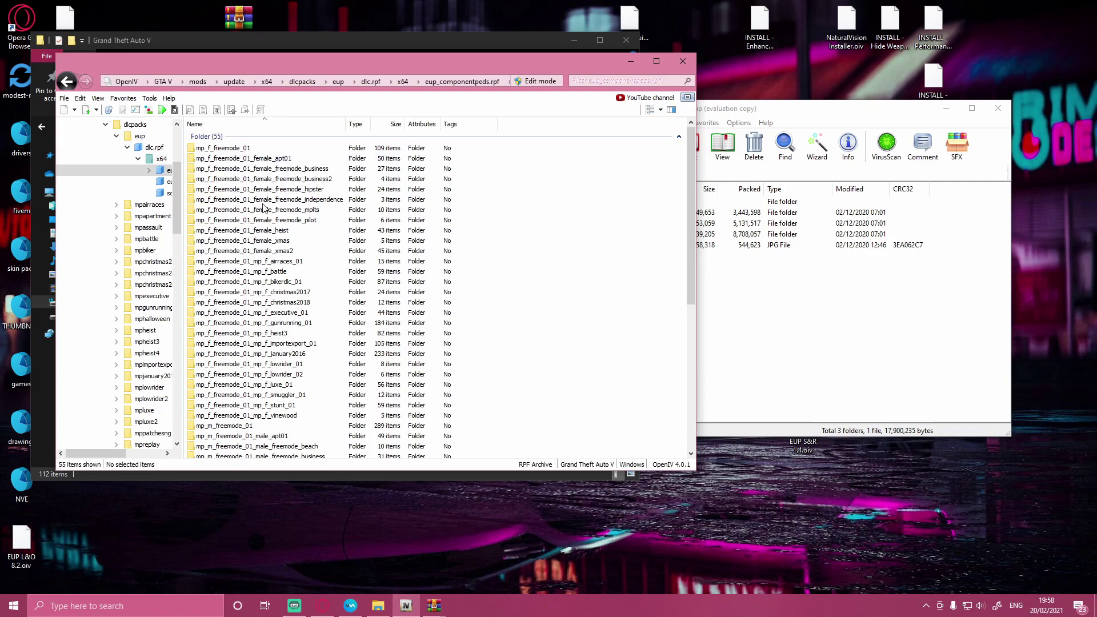
Look through the model and texture files in mp_f_freemode_01, then return to the folder list of eup_componentpeds.rpf
double_click(229, 148)
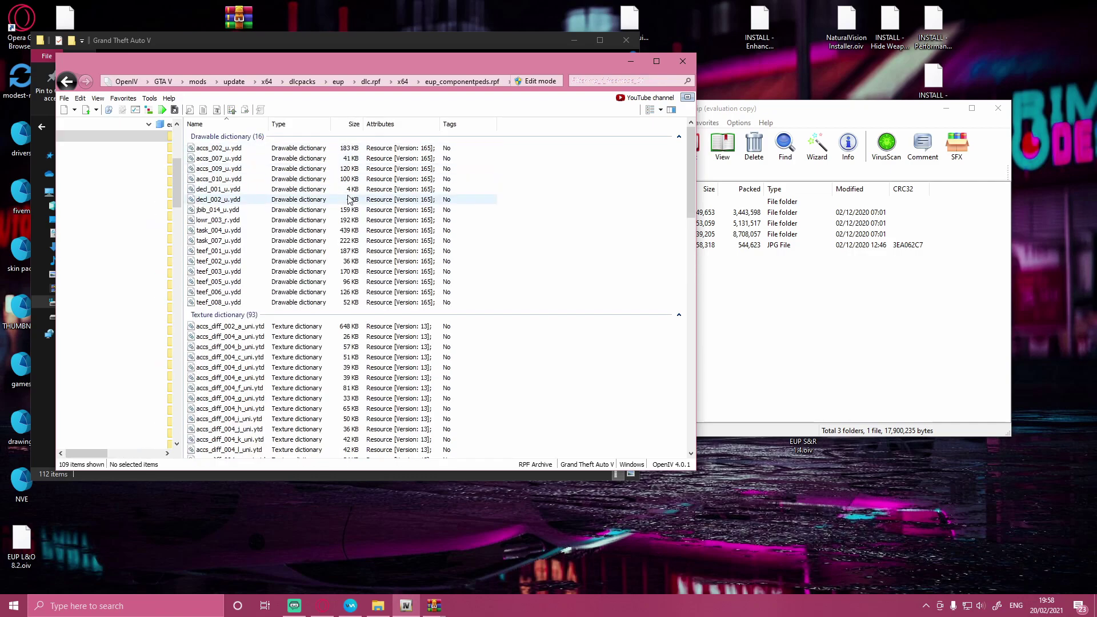
scroll(348, 200, down, 10)
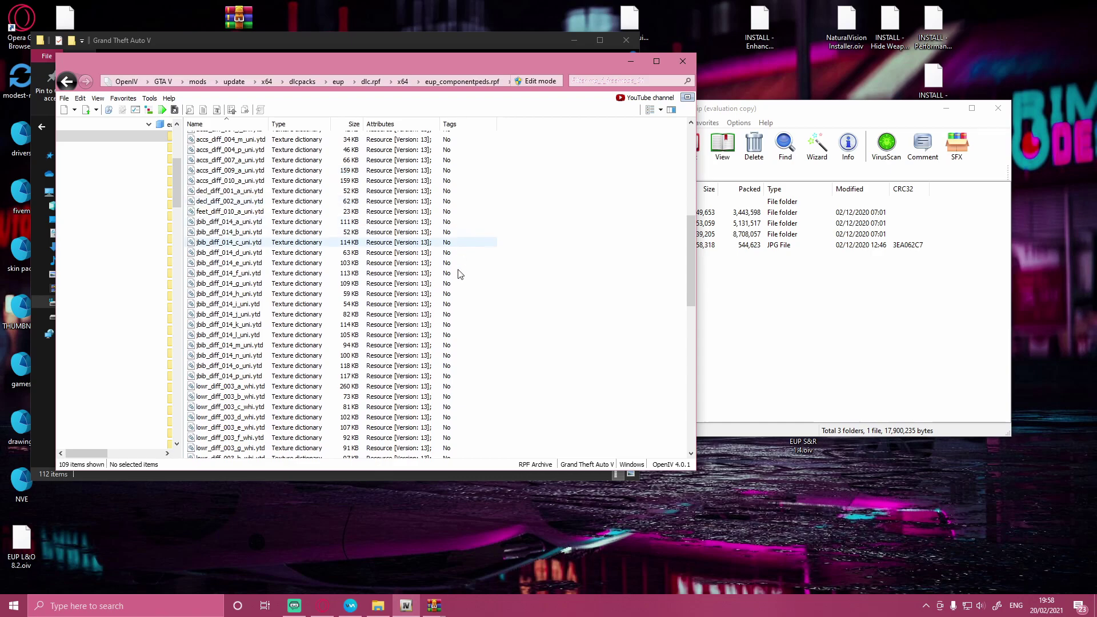
scroll(446, 297, down, 4)
scroll(390, 330, up, 4)
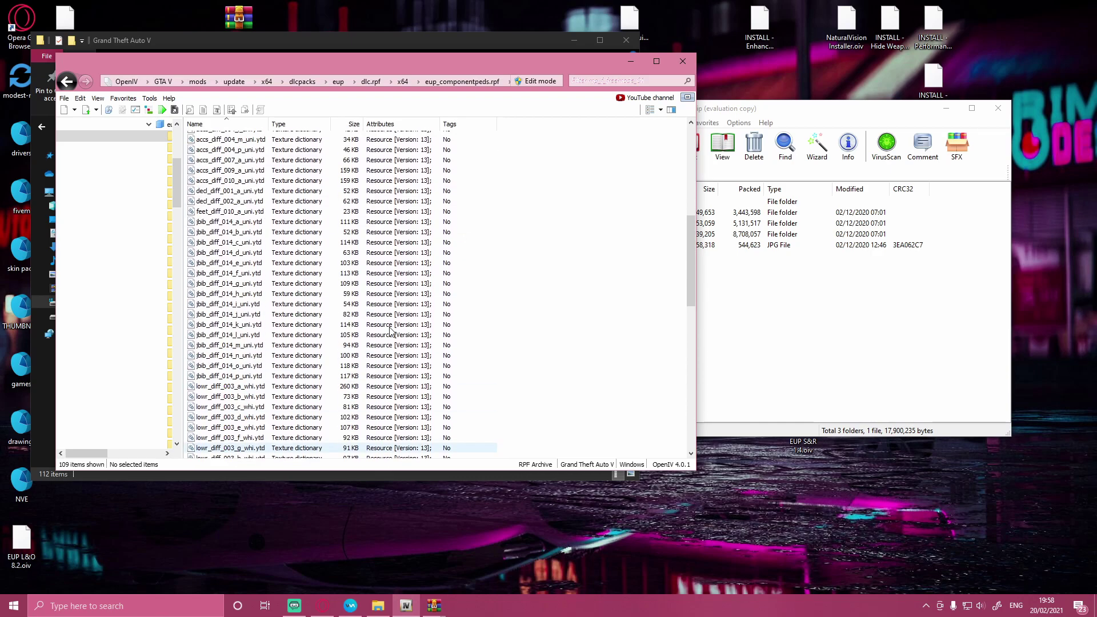
scroll(383, 335, up, 10)
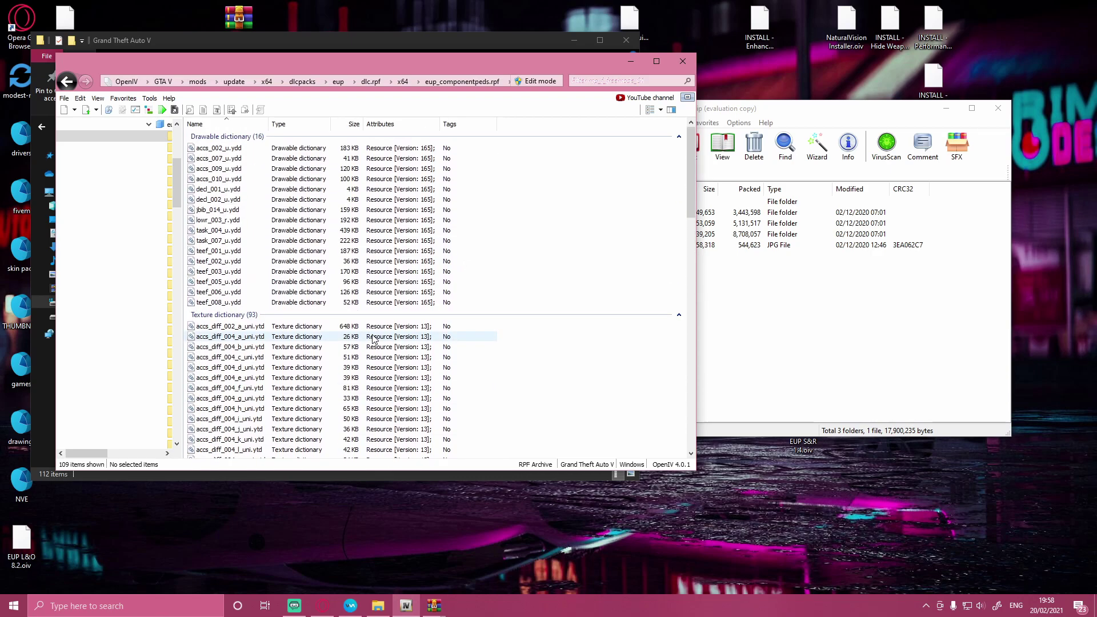
scroll(283, 255, down, 15)
scroll(273, 239, up, 15)
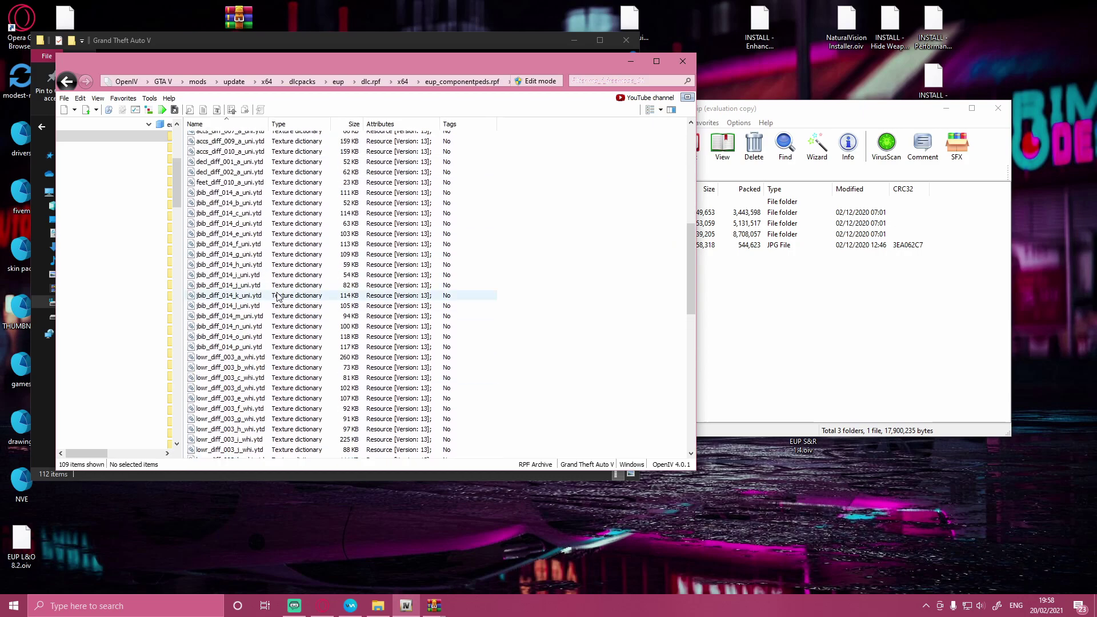
click(72, 80)
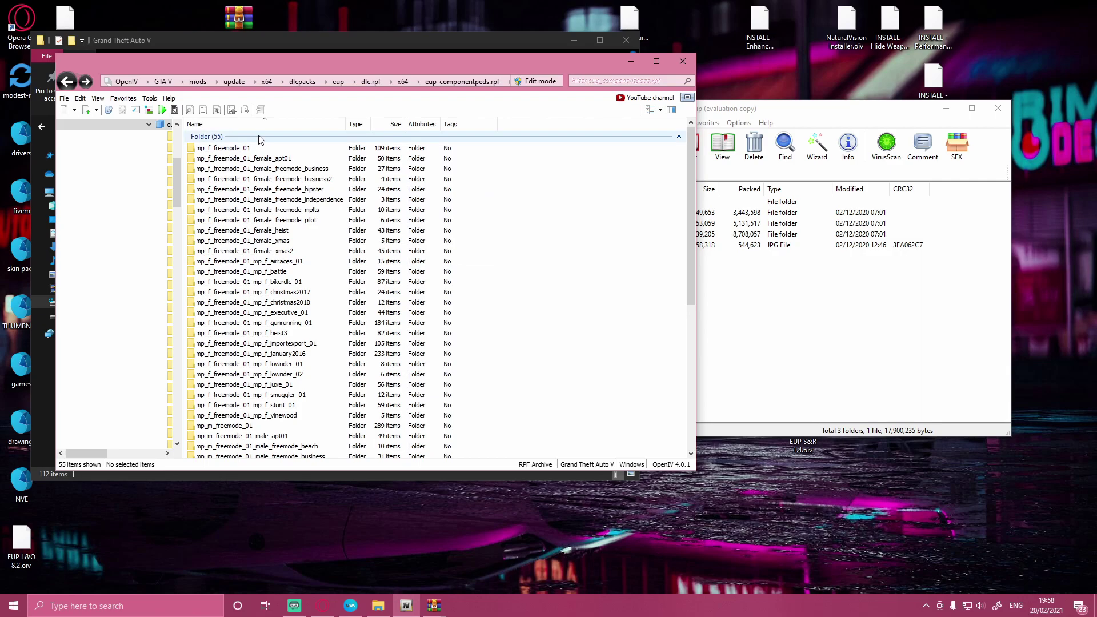
scroll(281, 343, down, 3)
scroll(280, 284, up, 3)
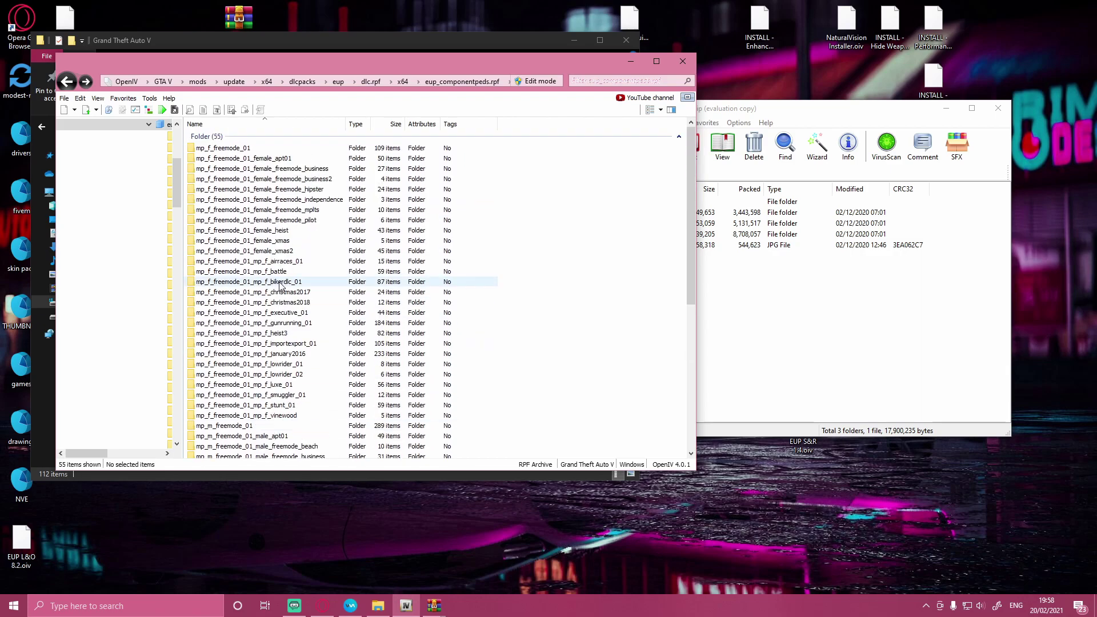
Recheck the vest13.jpg preview, open the setup3 folder in the archive and move the WinRAR window clear of OpenIV
click(790, 341)
double_click(631, 245)
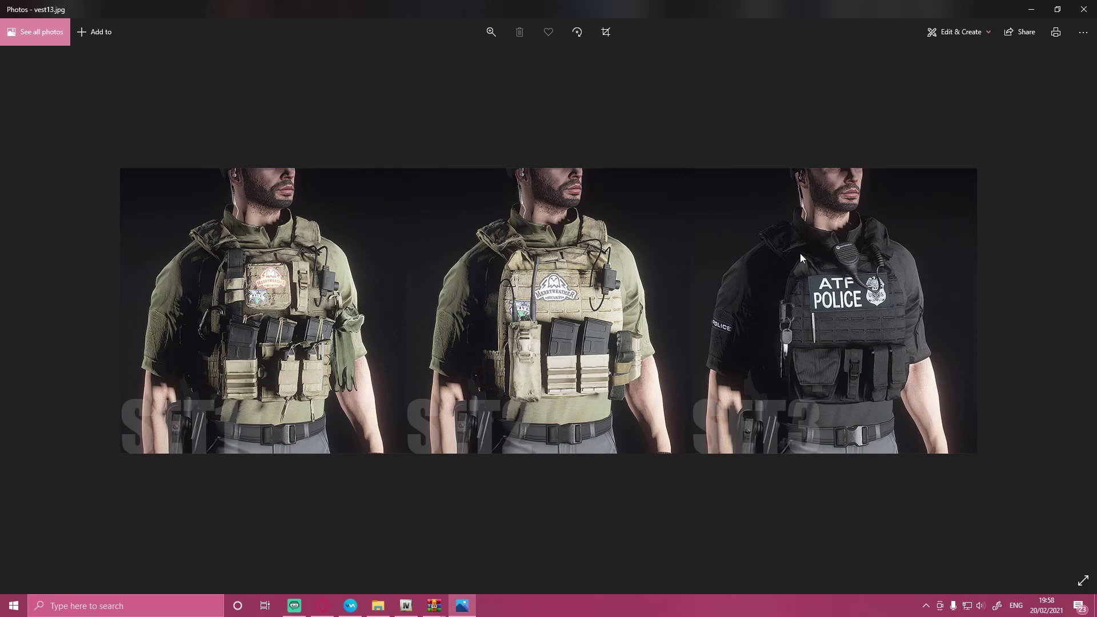
key(alt+F4)
double_click(640, 215)
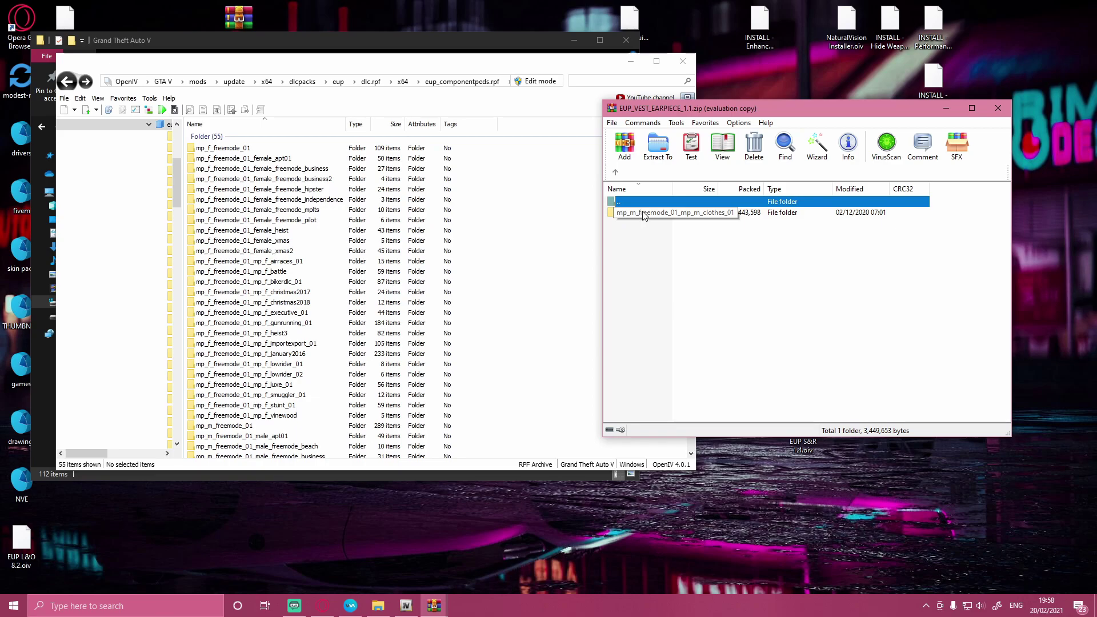
drag(670, 108, 756, 93)
Turn on edit mode in OpenIV and add setup3's mp_m_freemode_01_mp_m_clothes_01 folder to eup_componentpeds.rpf
drag(728, 200, 606, 232)
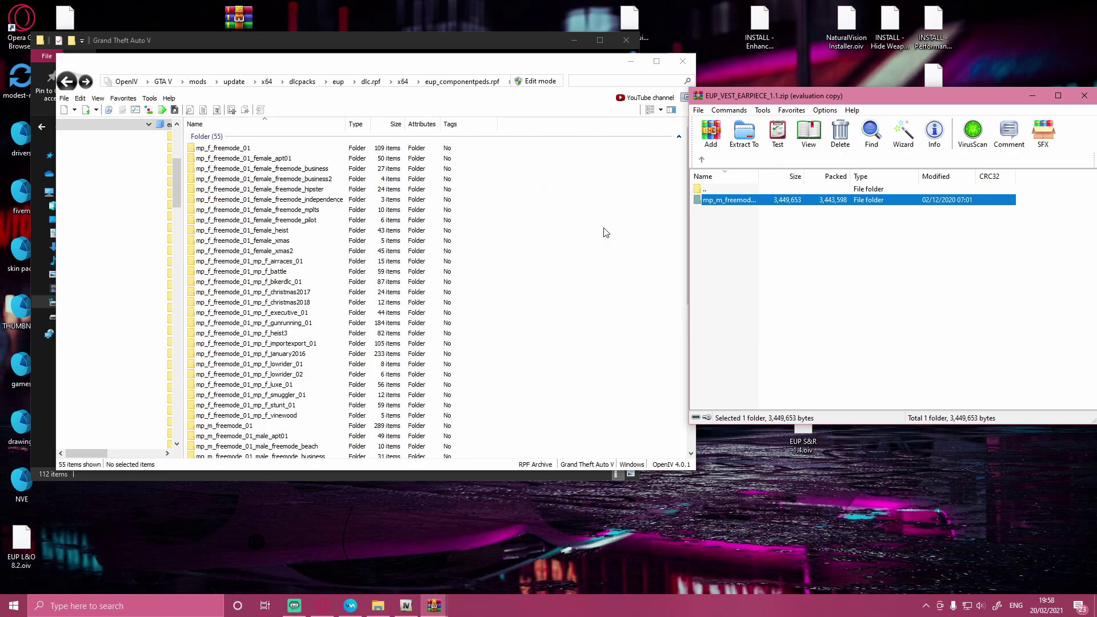
click(540, 82)
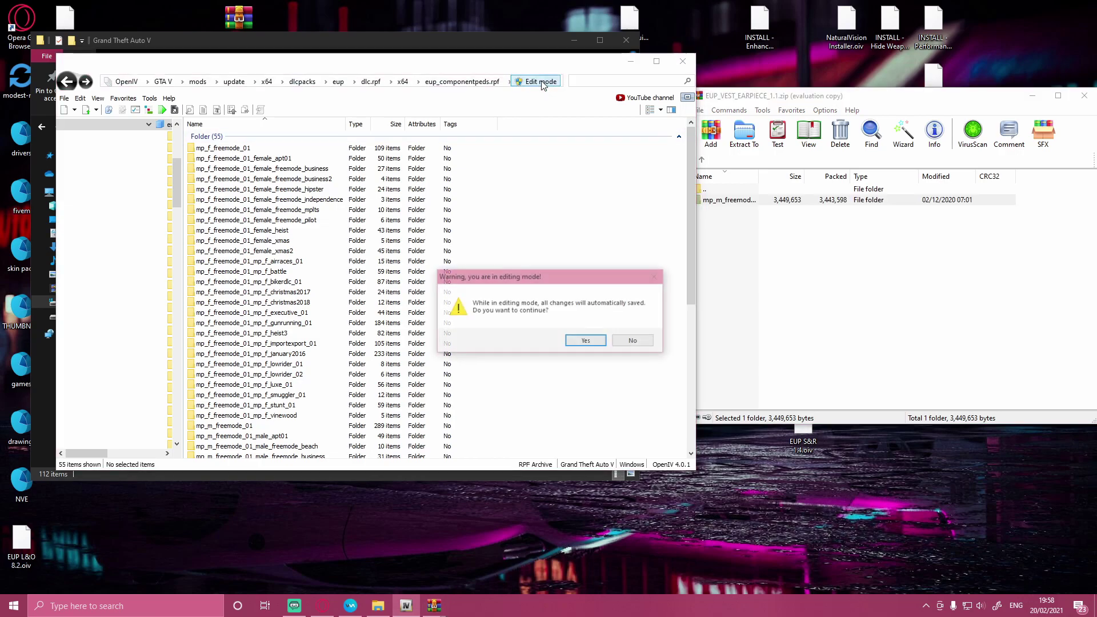
click(595, 340)
drag(716, 200, 568, 248)
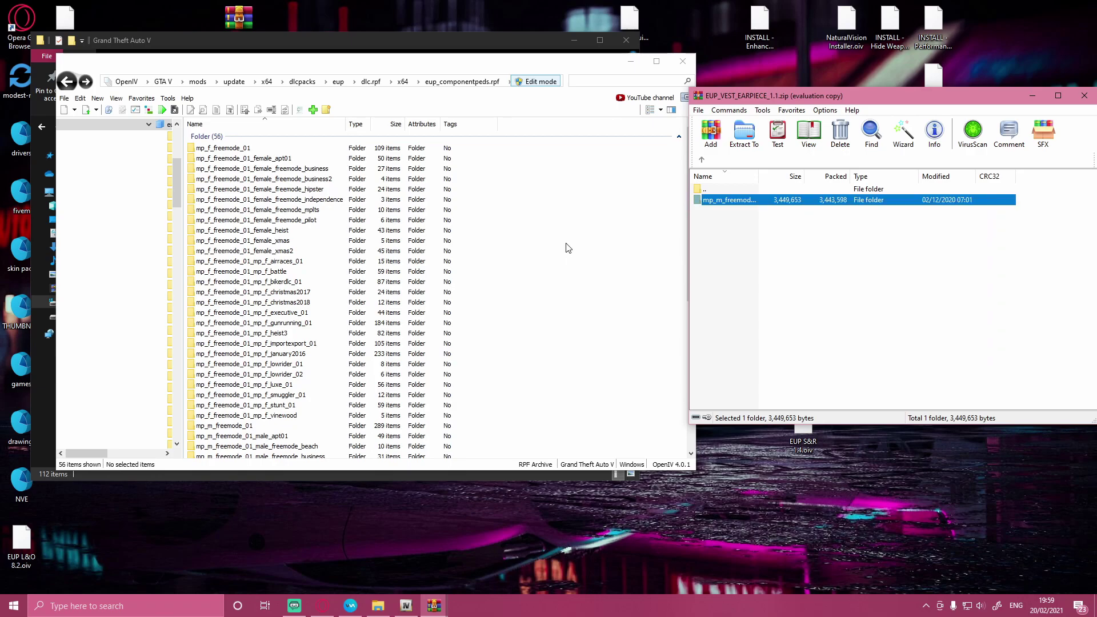
Preview vest12.jpg in the archive and add the mp_m_freemode folder from vest12(New!) > setup4 to eup_componentpeds.rpf
click(701, 160)
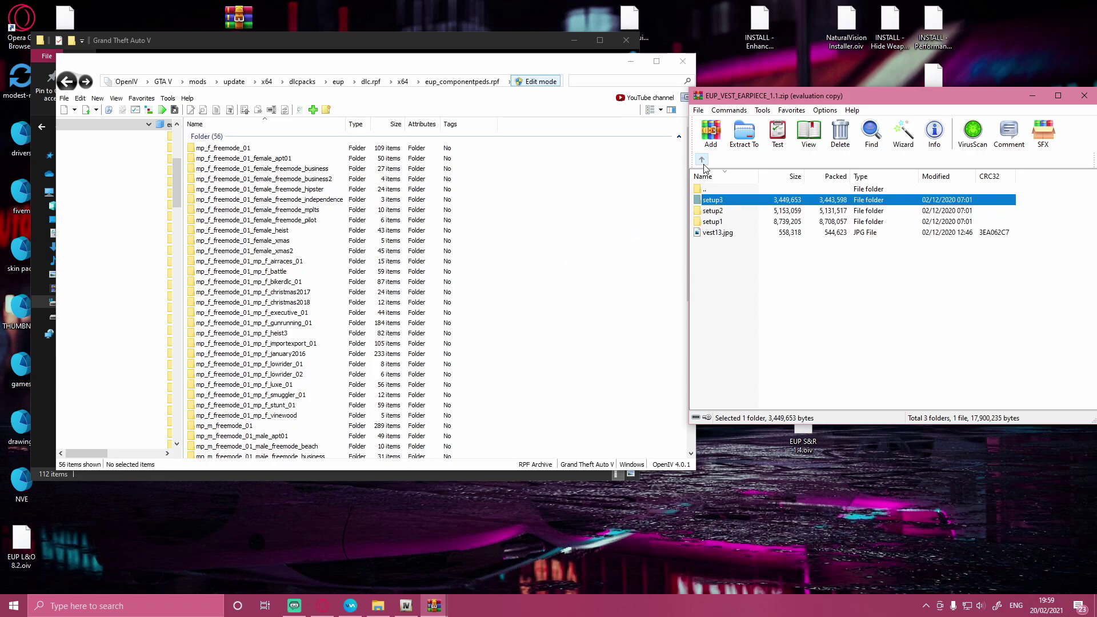
click(702, 160)
double_click(721, 218)
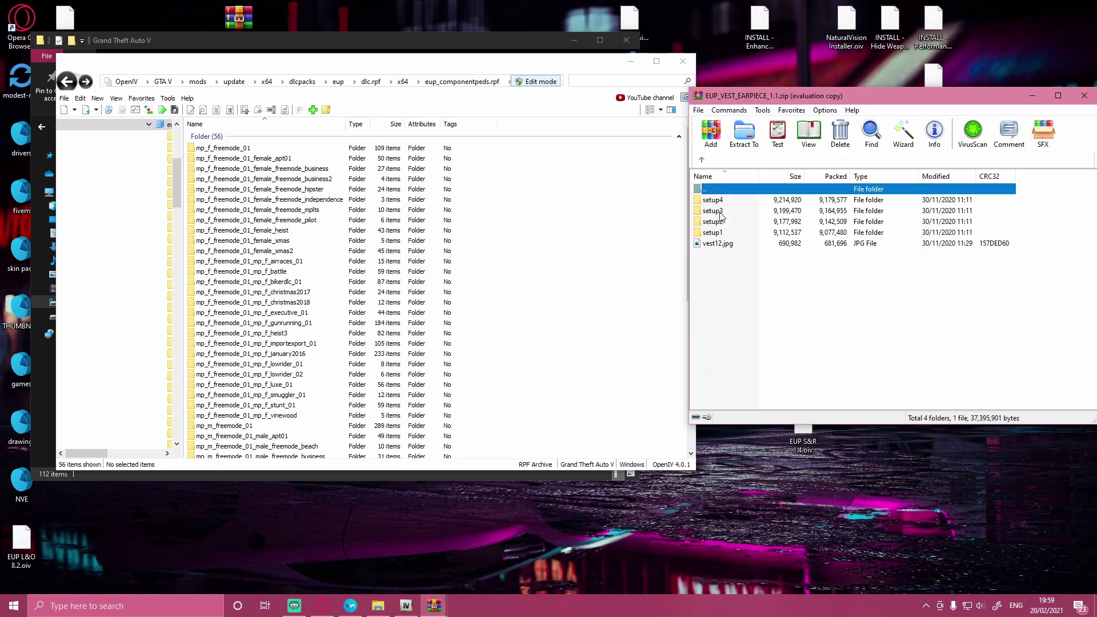
double_click(717, 244)
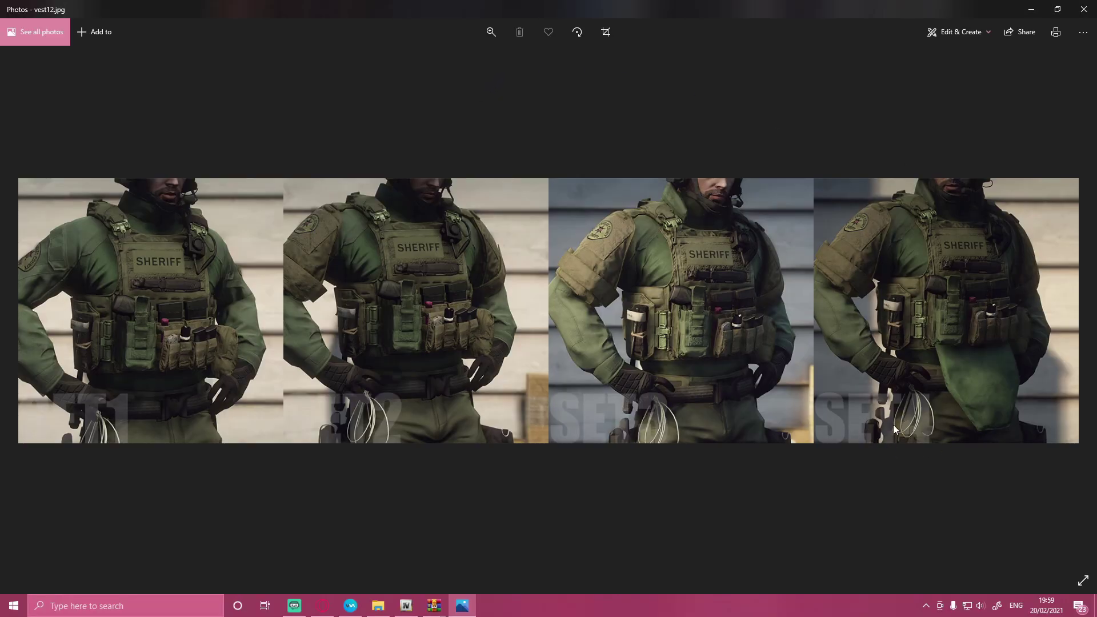
click(1083, 10)
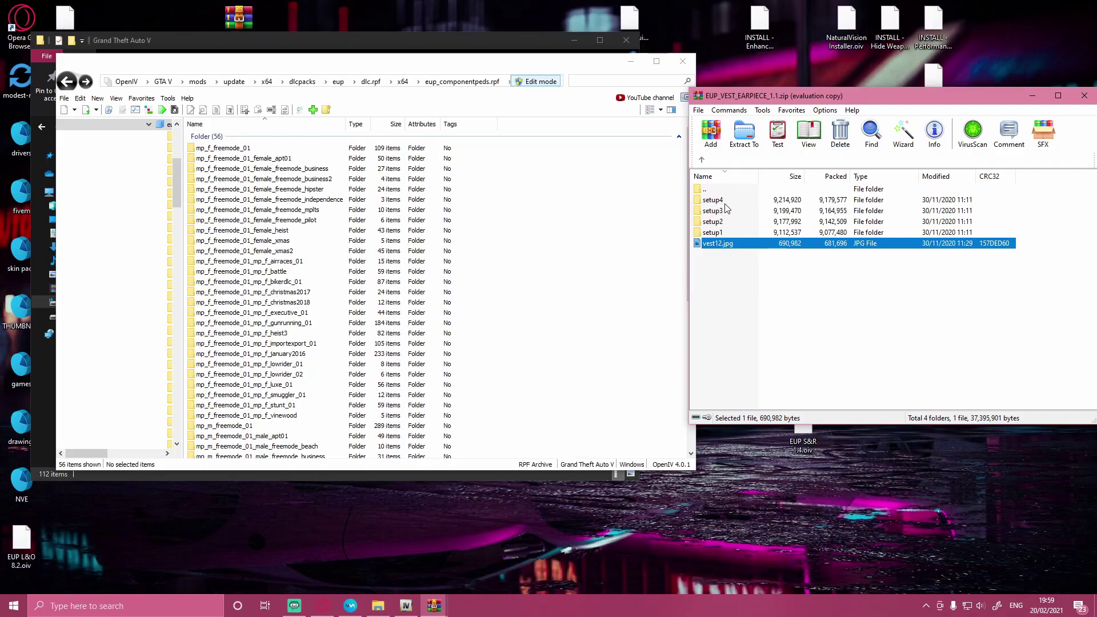
double_click(725, 203)
drag(725, 200, 591, 260)
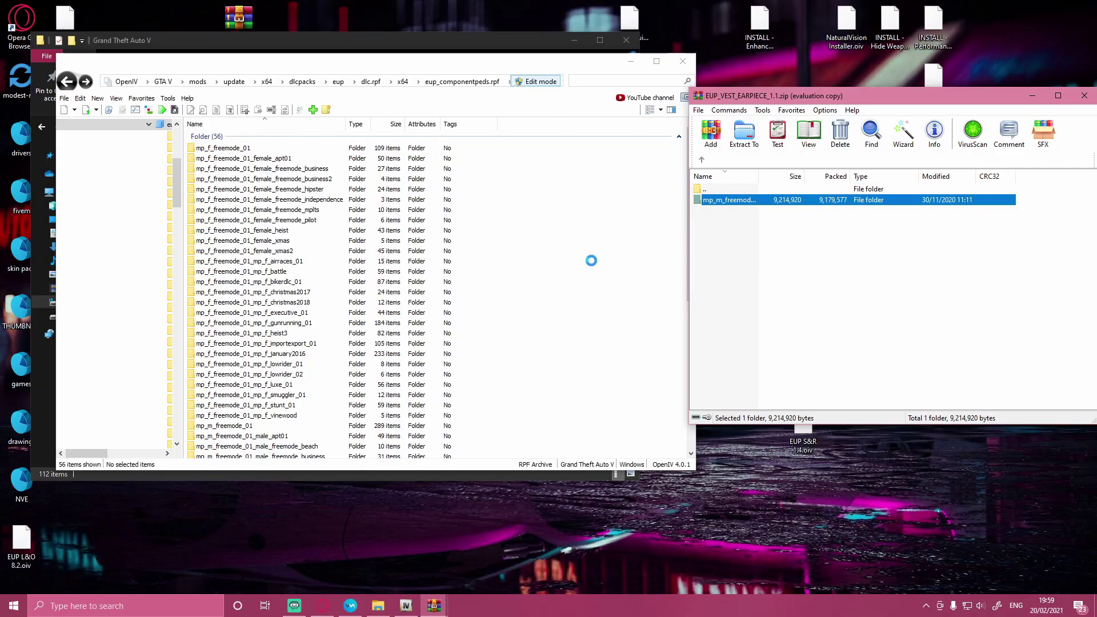
Preview vest11.jpg and add the mp_m_freemode folder from vest11(New!) > setup2 to eup_componentpeds.rpf
click(701, 159)
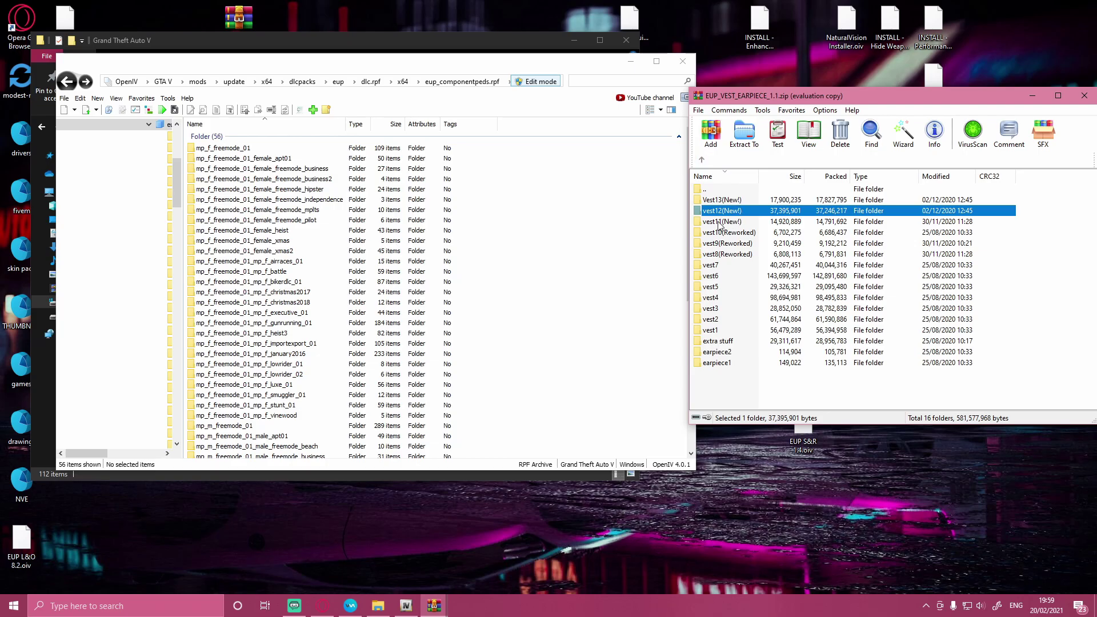
double_click(719, 222)
double_click(718, 223)
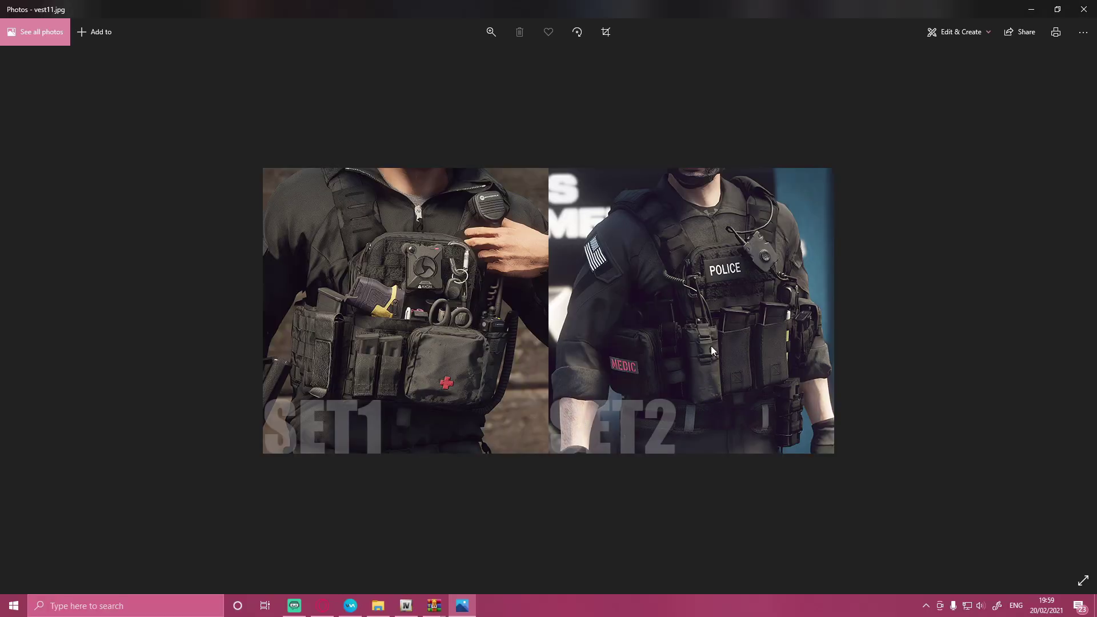
click(1084, 9)
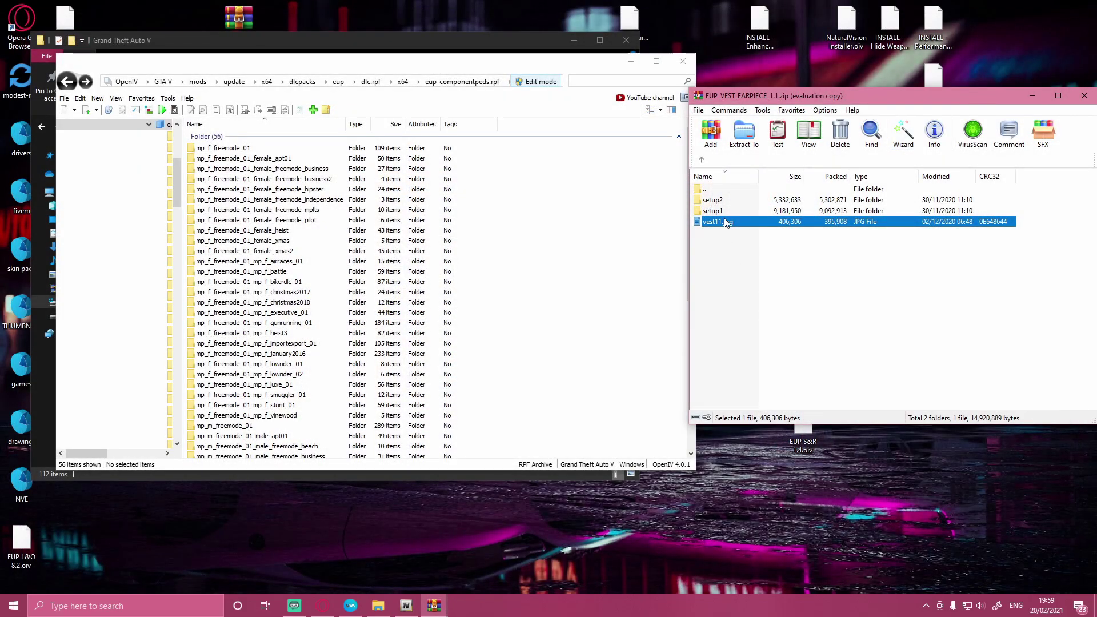
double_click(725, 200)
drag(734, 199, 643, 234)
Add the mp_m_freemode folder from vest10(Reworked) > setup1 to eup_componentpeds.rpf
click(701, 159)
click(702, 159)
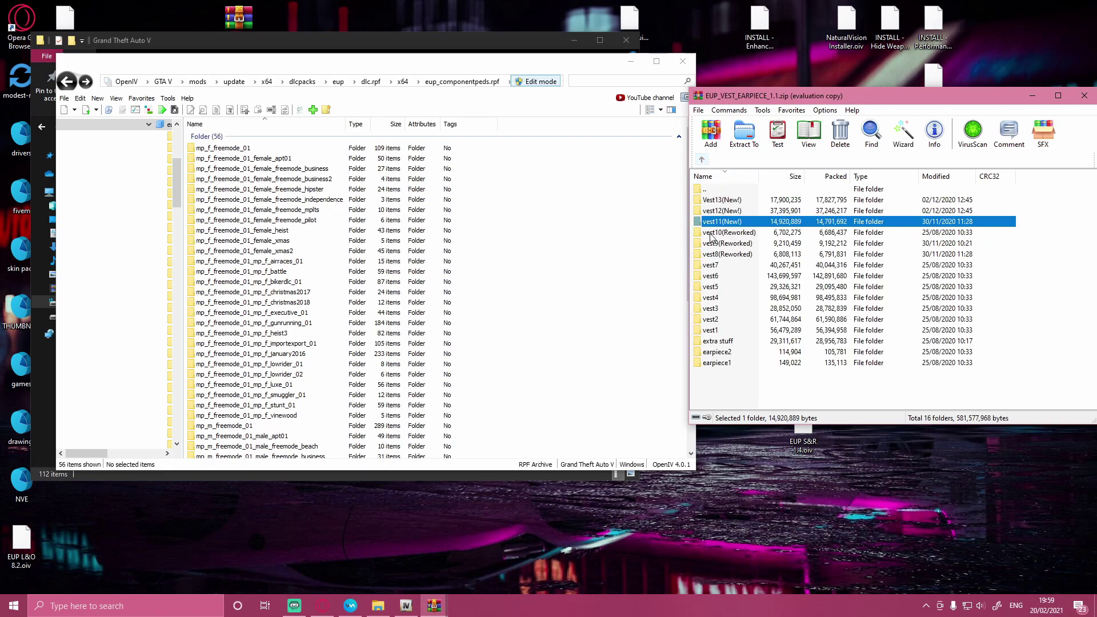
double_click(710, 235)
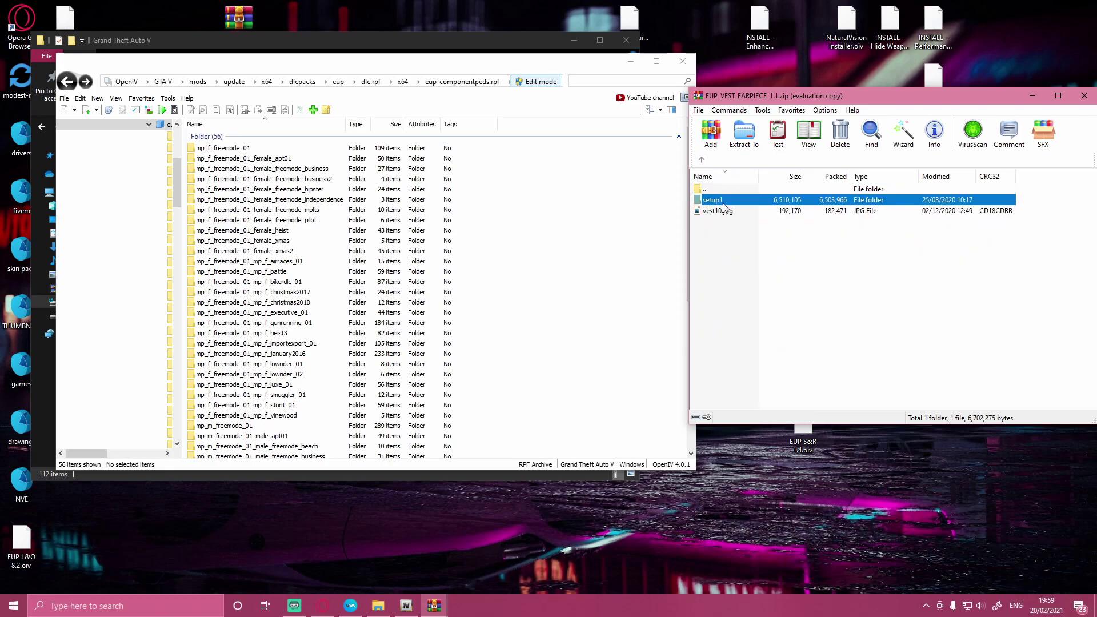
drag(724, 206, 656, 215)
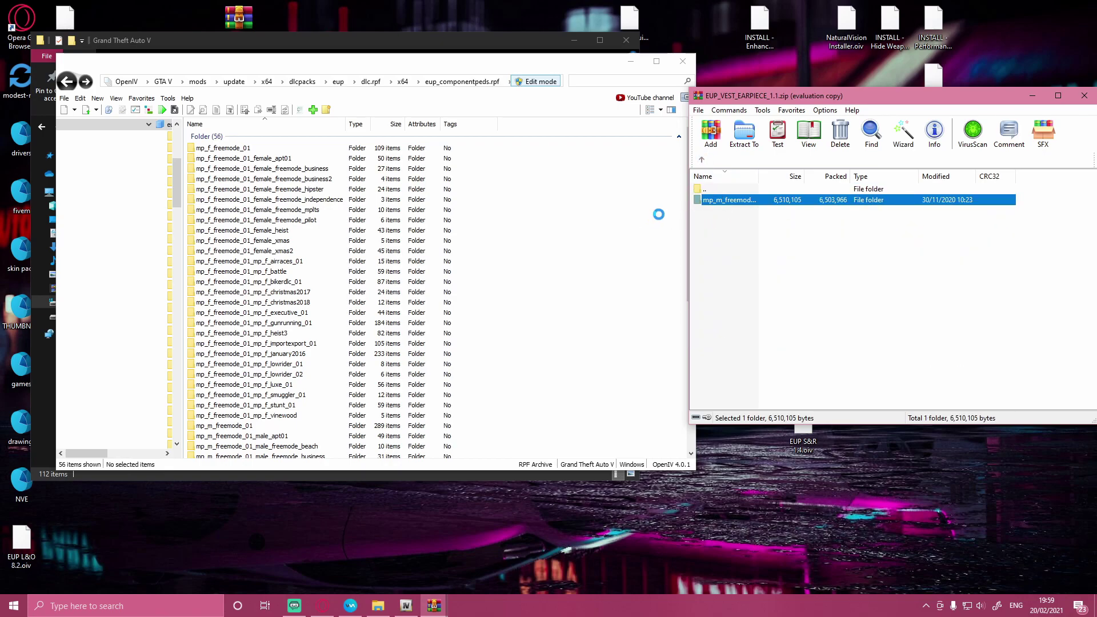
Preview vest9.jpg and add the mp_m_freemode folder from vest9(Reworked) > setup1 size2(little bigger) to eup_componentpeds.rpf
click(702, 159)
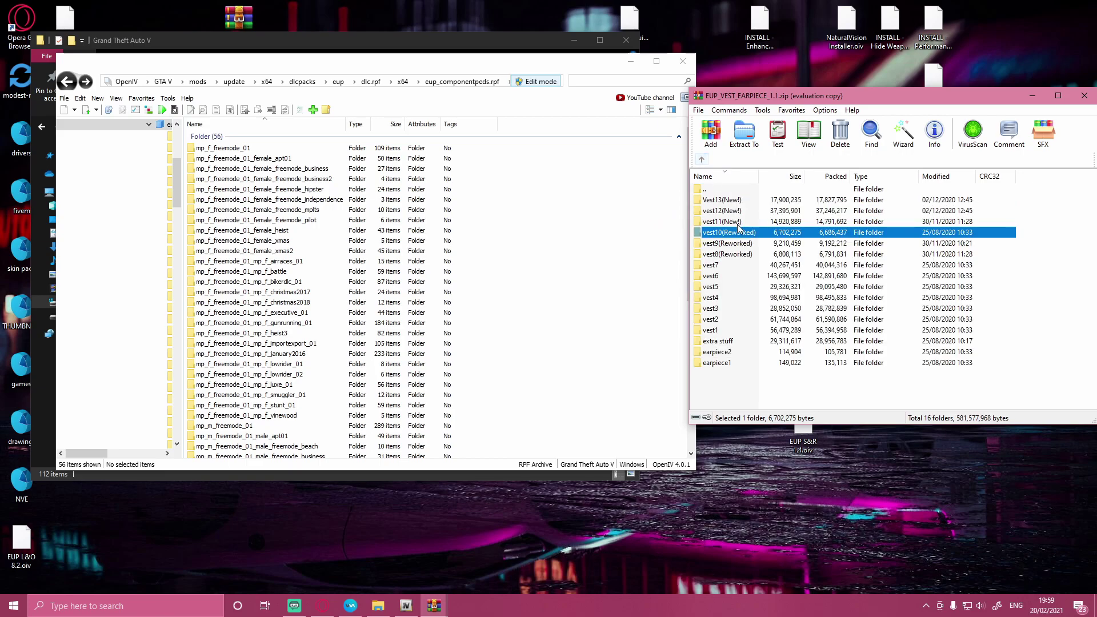
double_click(730, 249)
double_click(717, 222)
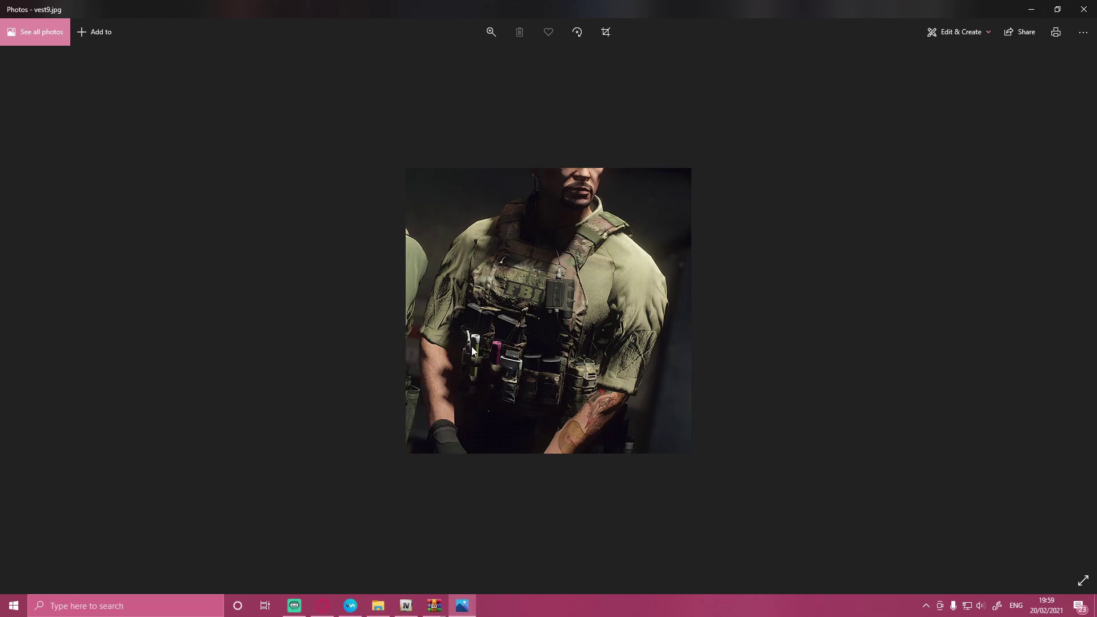
click(1083, 9)
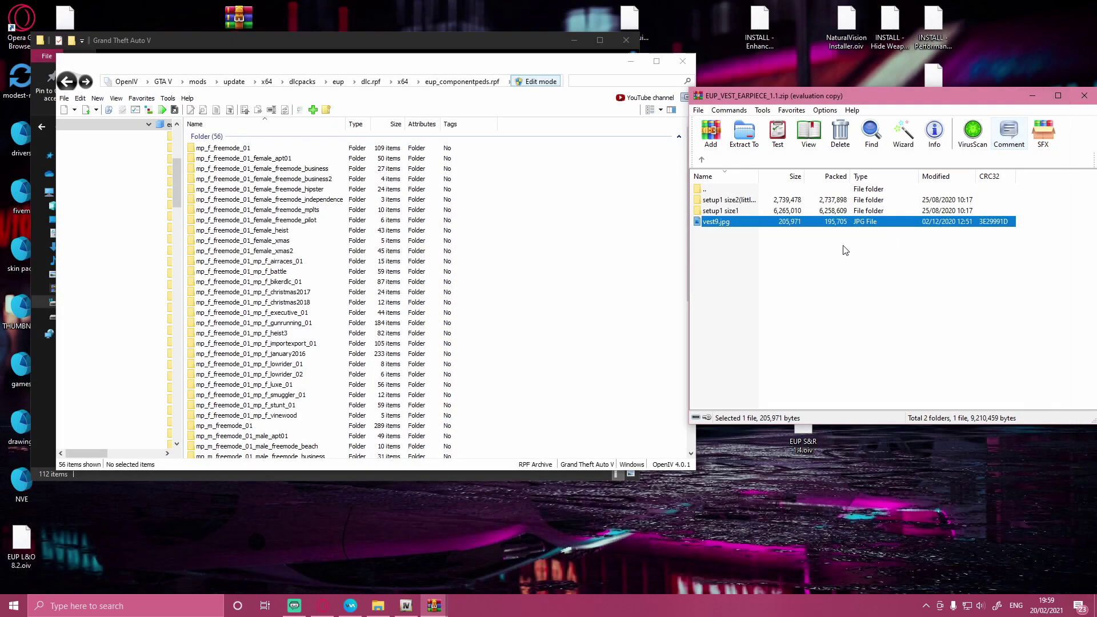
click(731, 251)
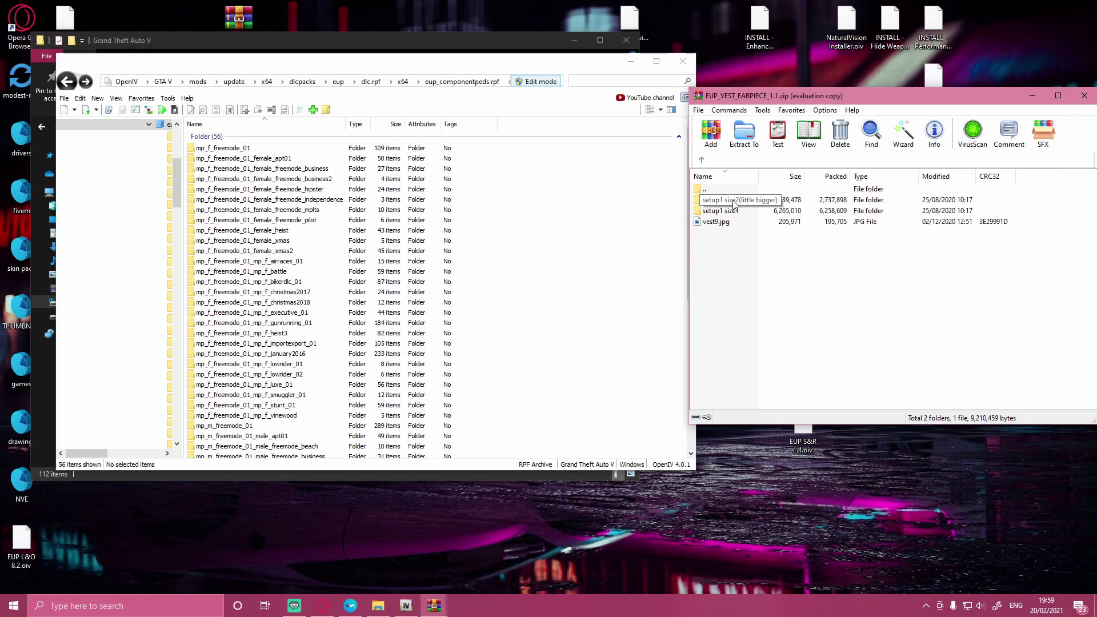
double_click(734, 200)
click(755, 225)
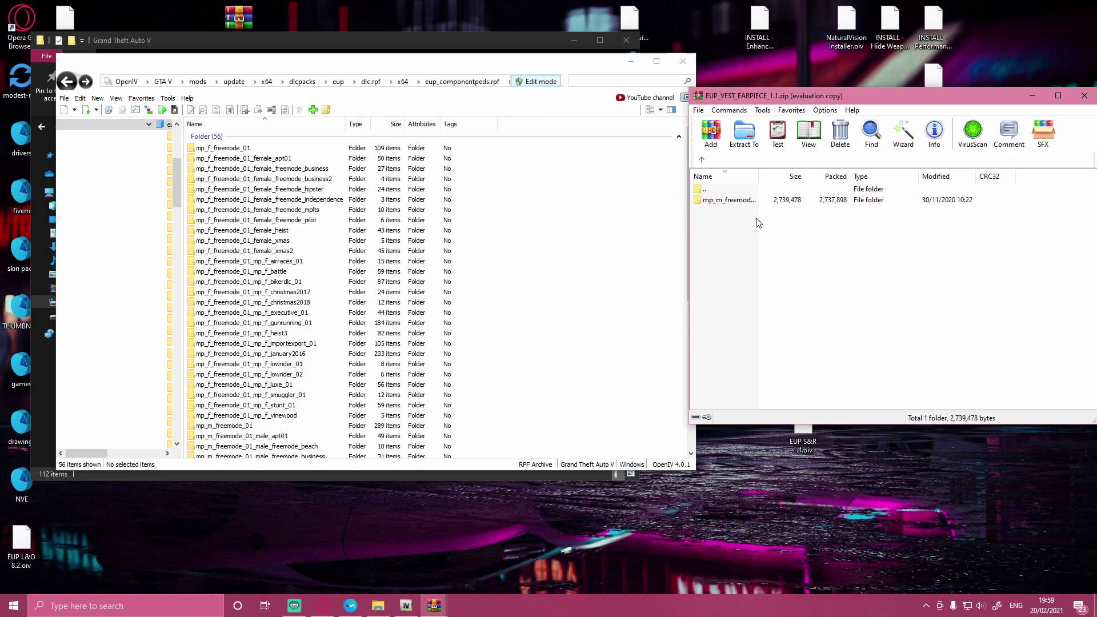
click(736, 203)
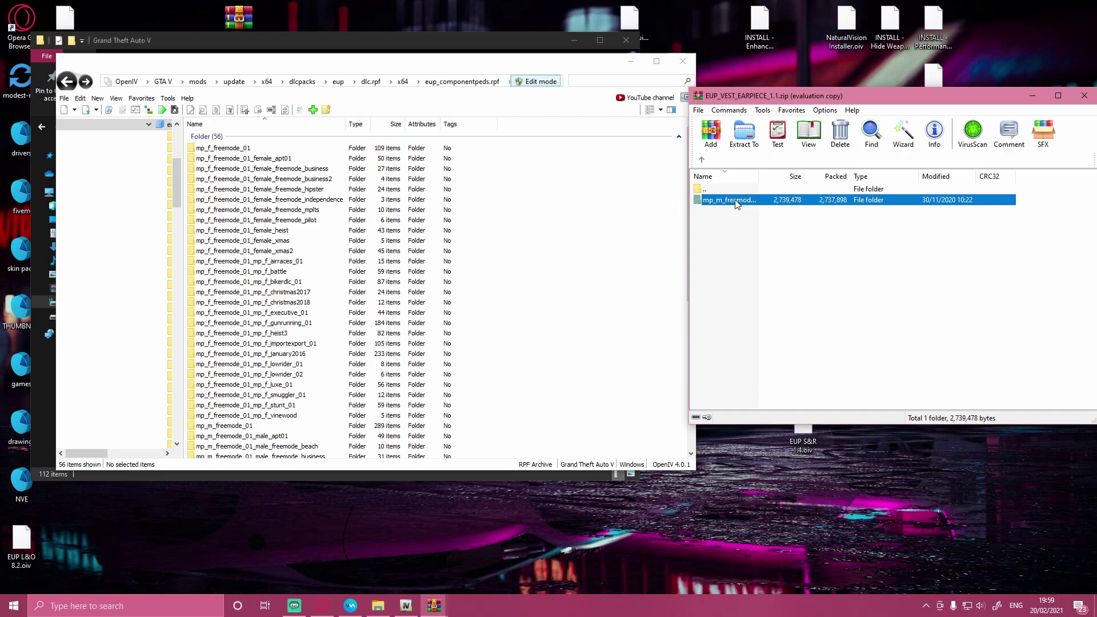
drag(736, 204, 612, 240)
Return to the archive's vest list and open the vest8(Reworked) folder
click(700, 161)
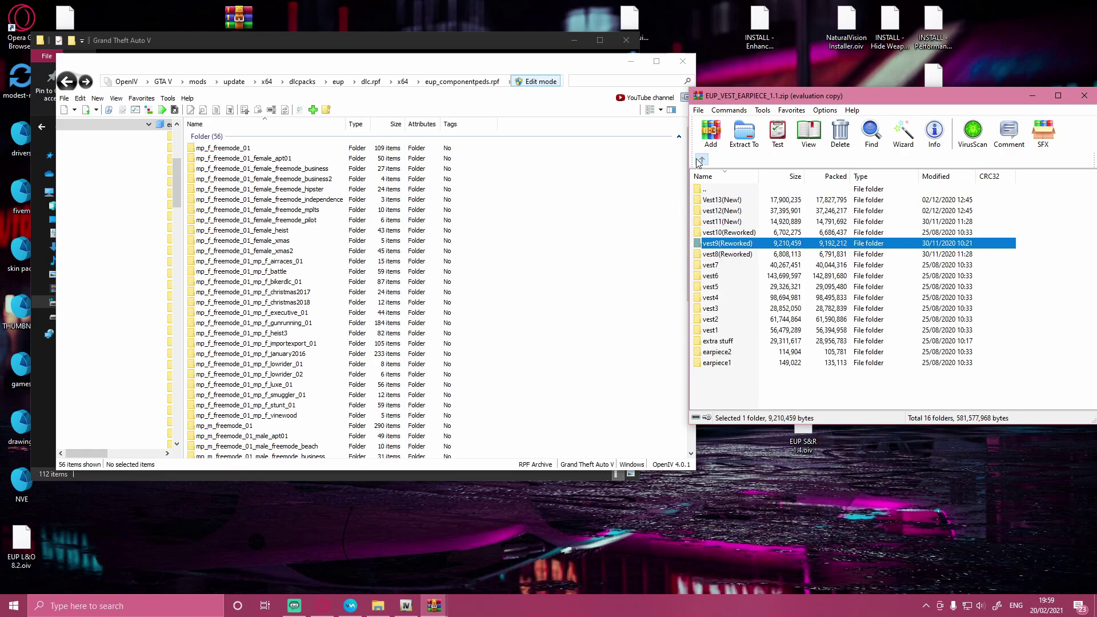
double_click(703, 254)
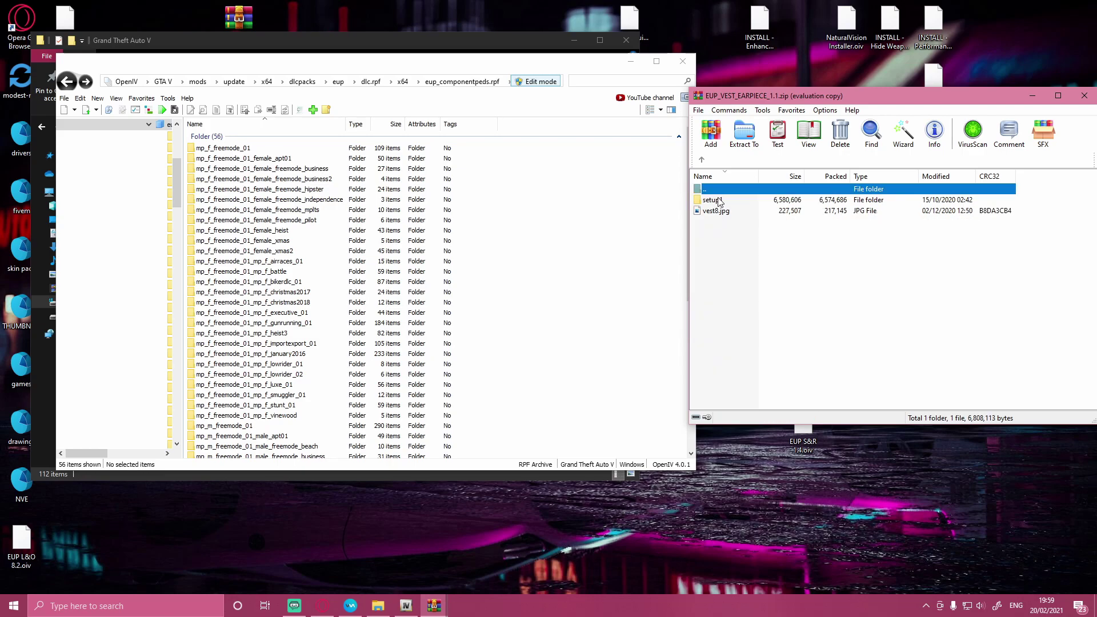
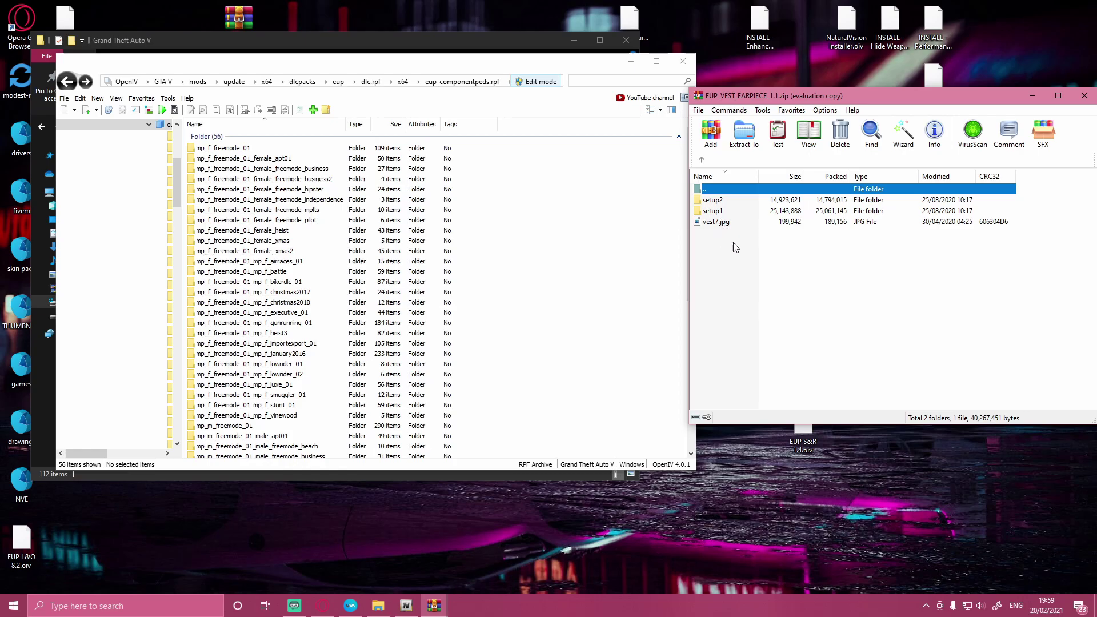
Preview vest7.jpg and add the mp_m_freemode folder from vest7 > setup2 to eup_componentpeds.rpf
double_click(715, 222)
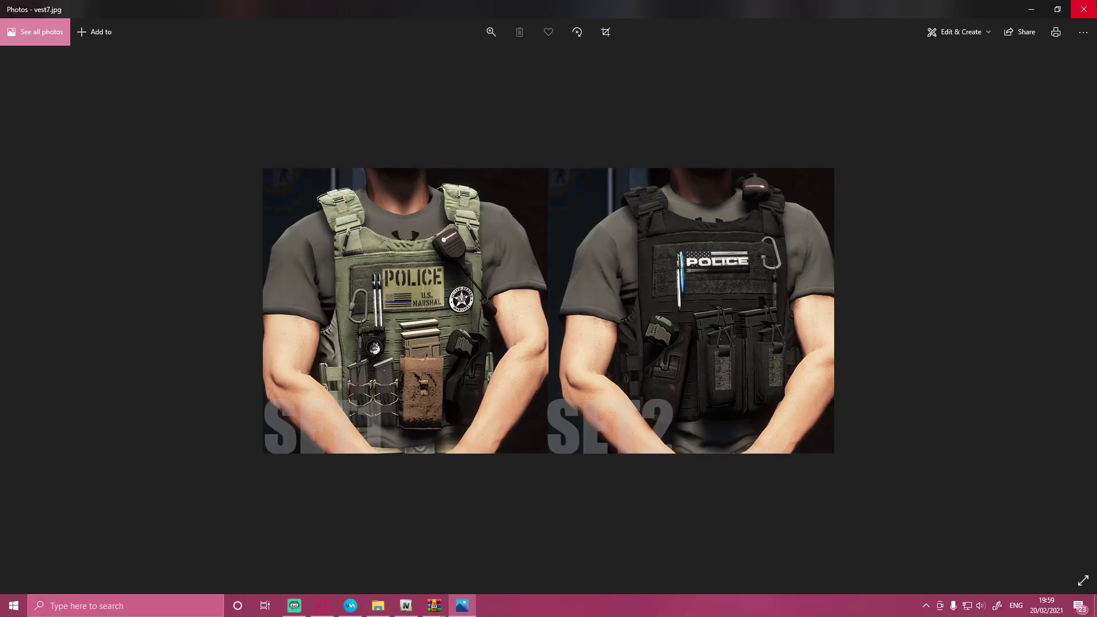
click(1084, 9)
click(719, 203)
double_click(719, 204)
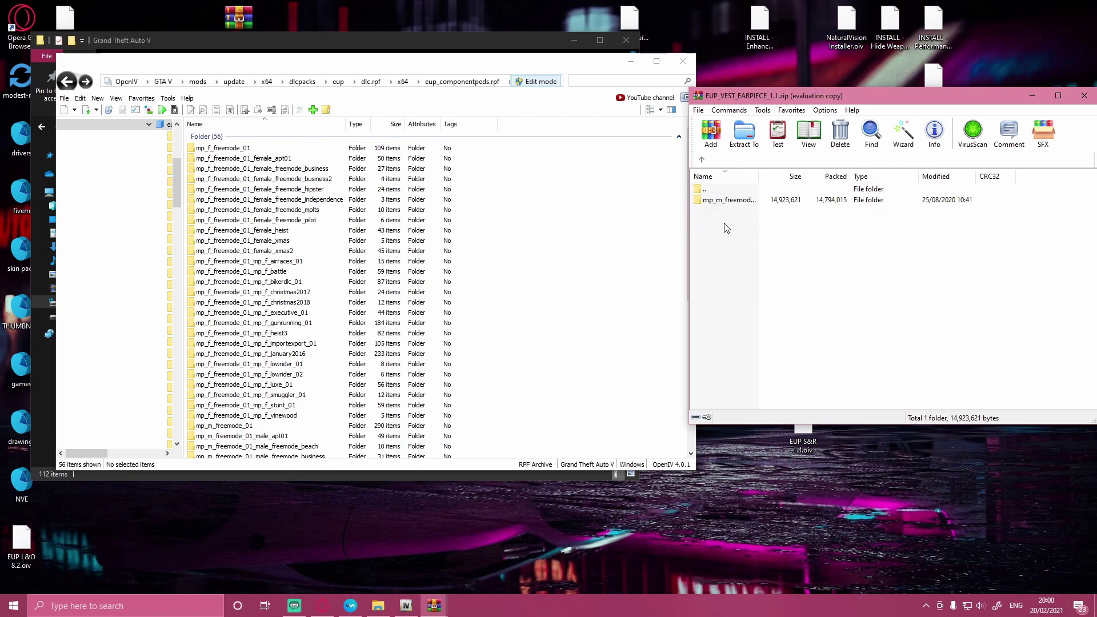
click(727, 201)
Open the vest6 folder in the archive and preview vest6.jpg to compare its three sets
click(702, 159)
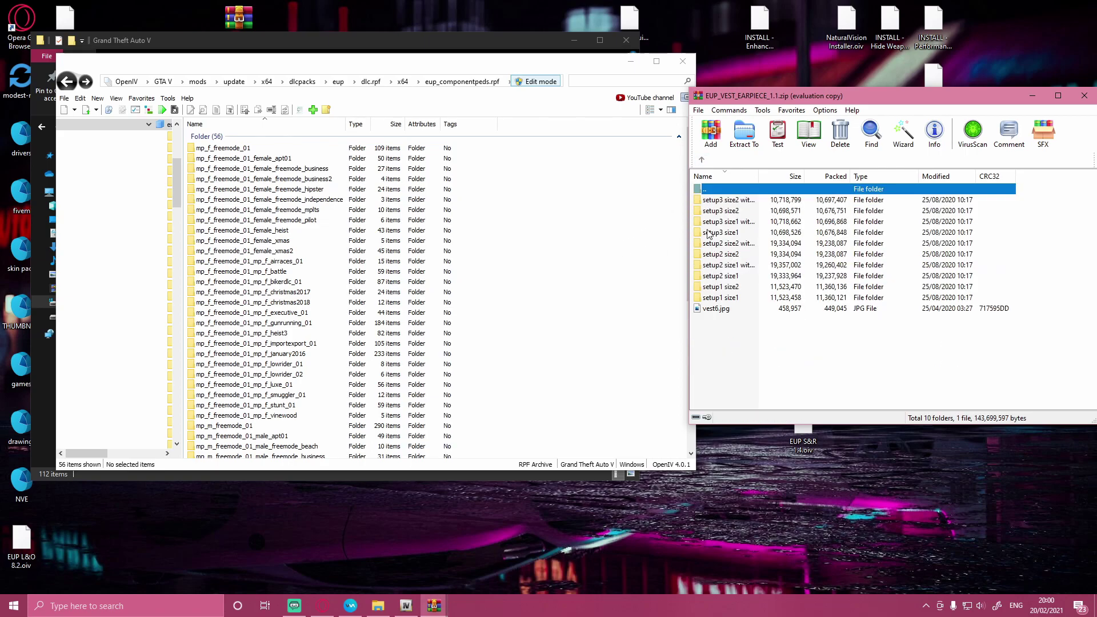
click(722, 310)
click(723, 310)
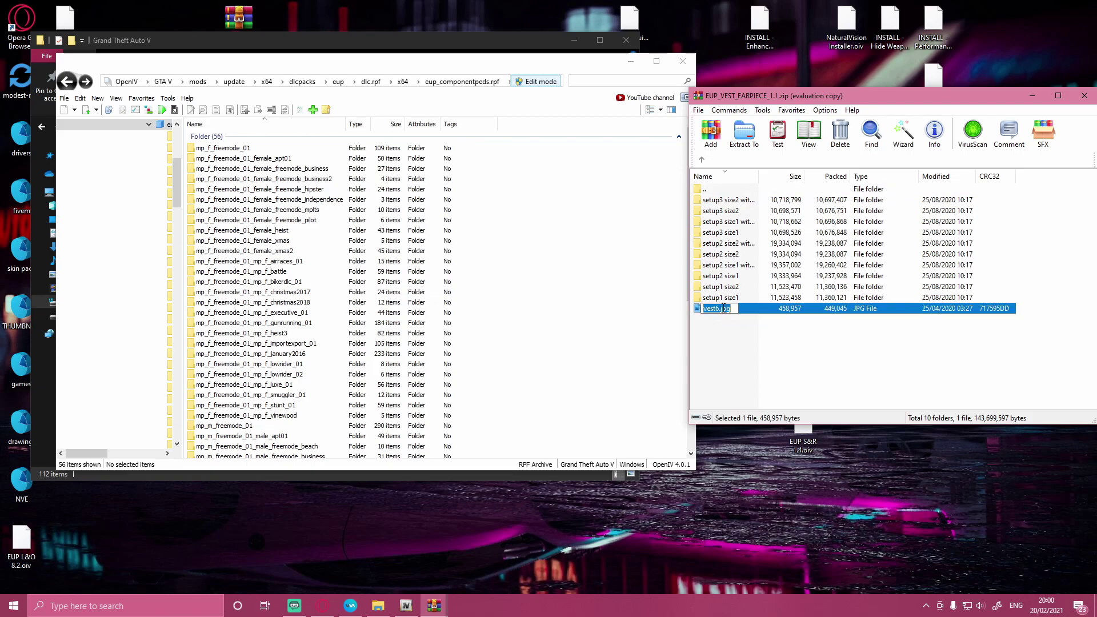
double_click(741, 308)
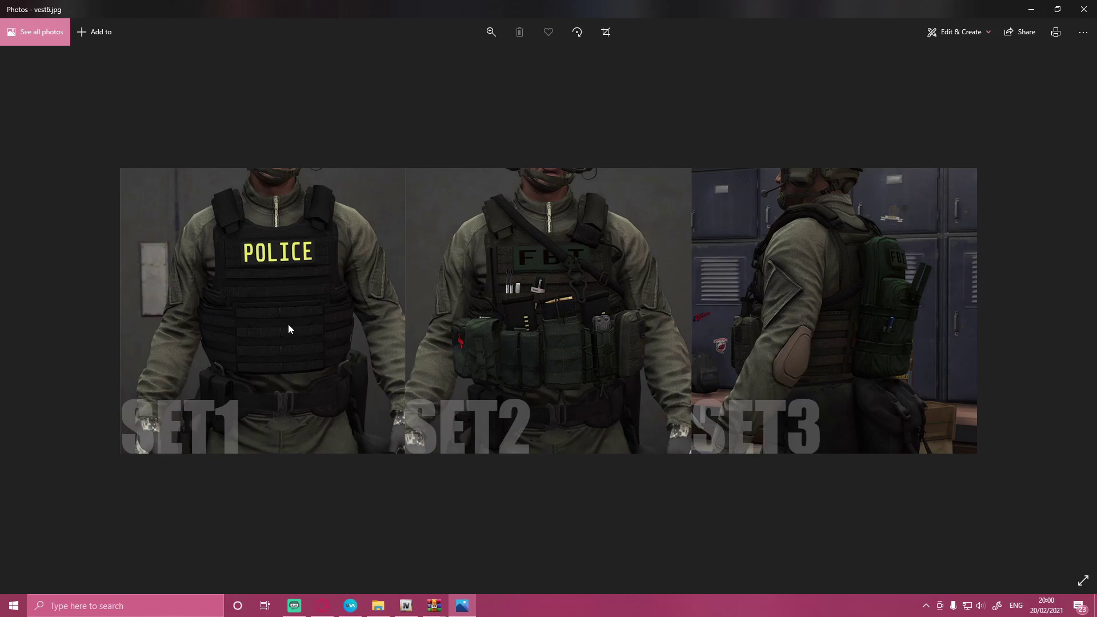
click(1084, 9)
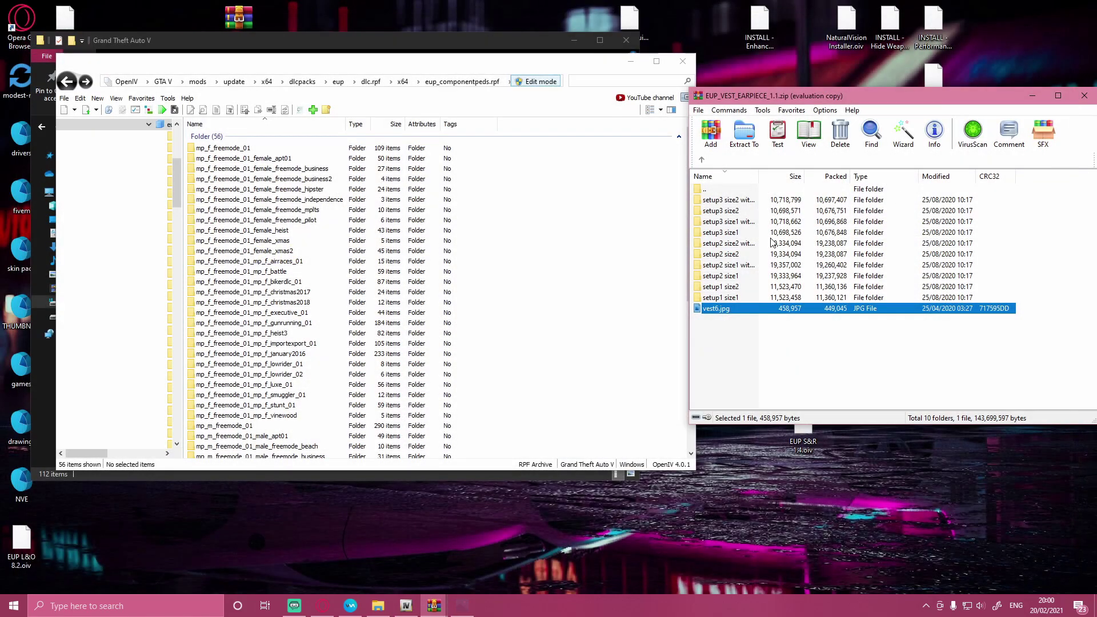
Check vest6's setup1 size1 folder, then add the mp_m_freemode folder from setup1 size2 to eup_componentpeds.rpf
double_click(717, 300)
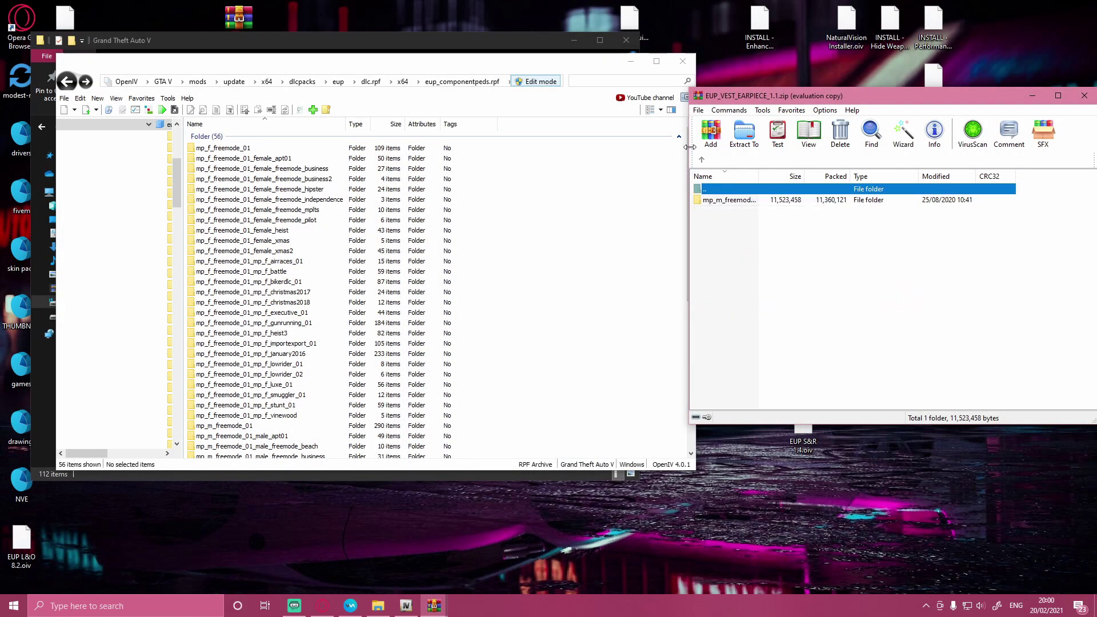
click(701, 160)
double_click(721, 287)
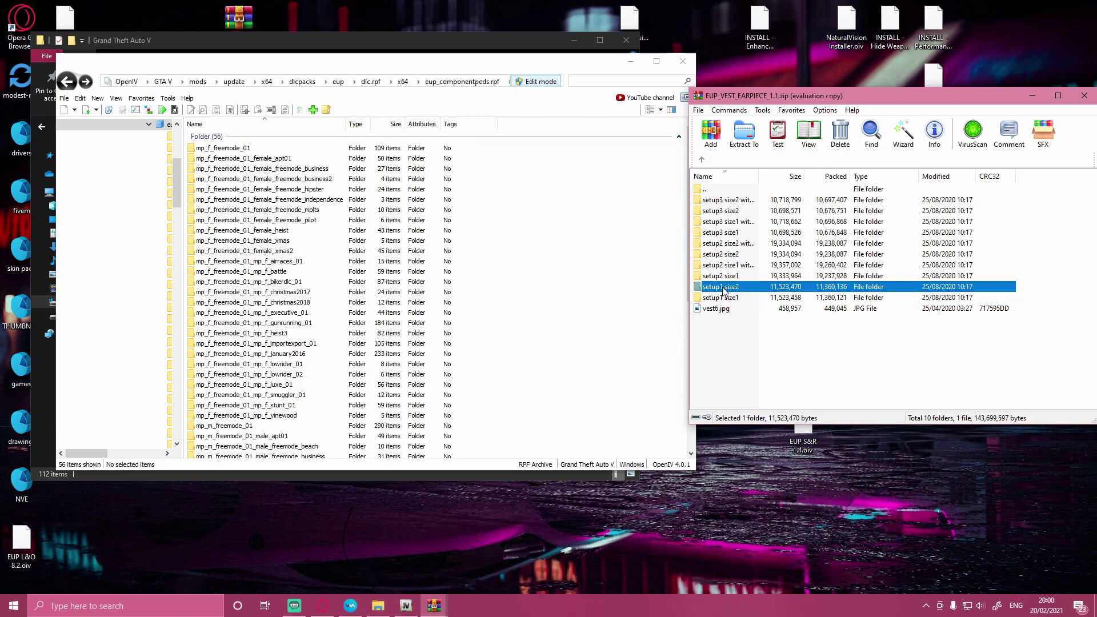
click(701, 160)
click(702, 159)
drag(723, 200, 609, 229)
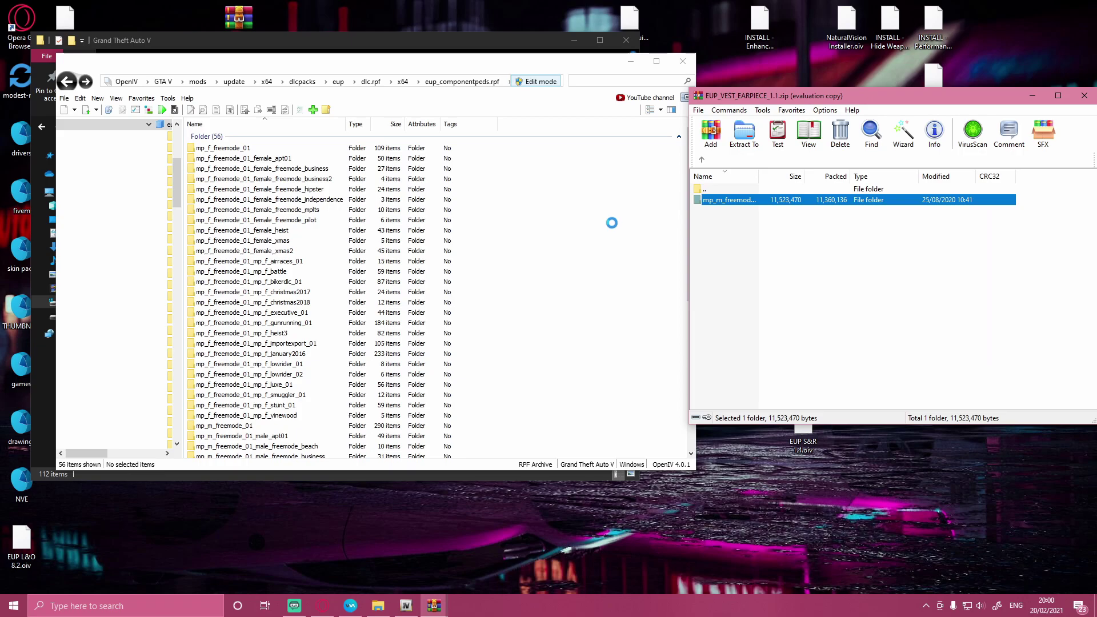
Preview vest5.jpg and add the mp_m_freemode folder from vest5 > setup1 size2 to eup_componentpeds.rpf
click(701, 159)
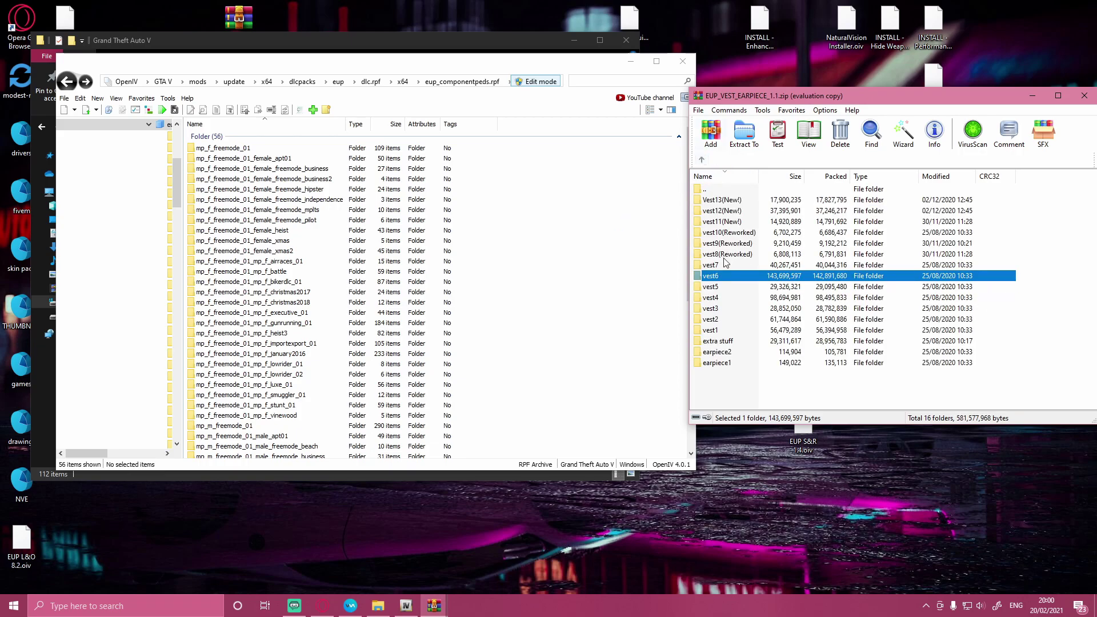
double_click(711, 288)
double_click(704, 222)
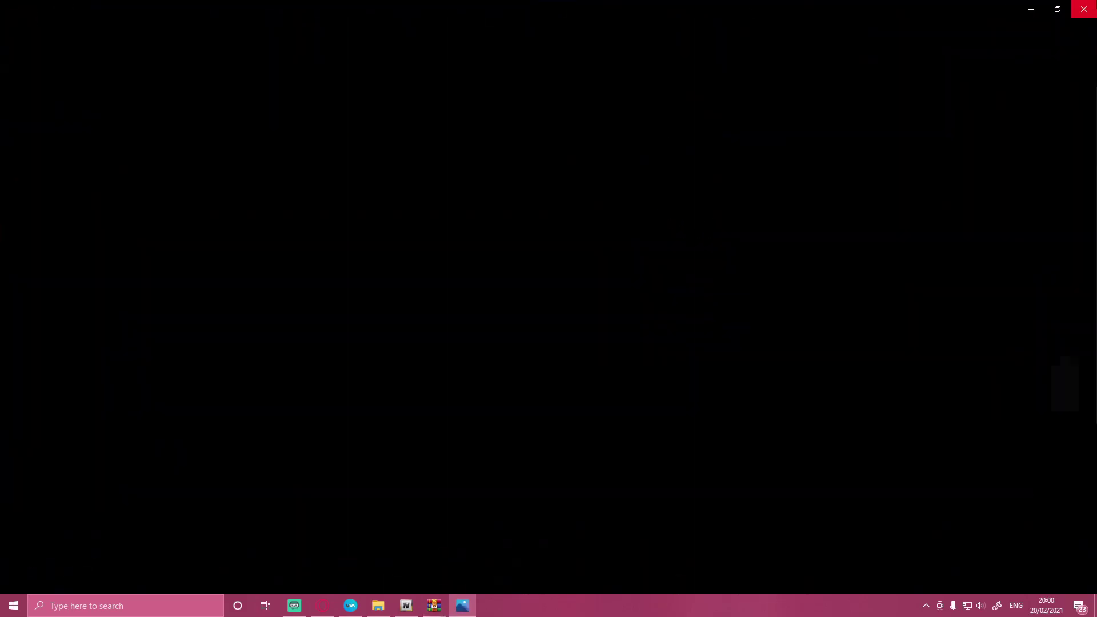
key(alt+F4)
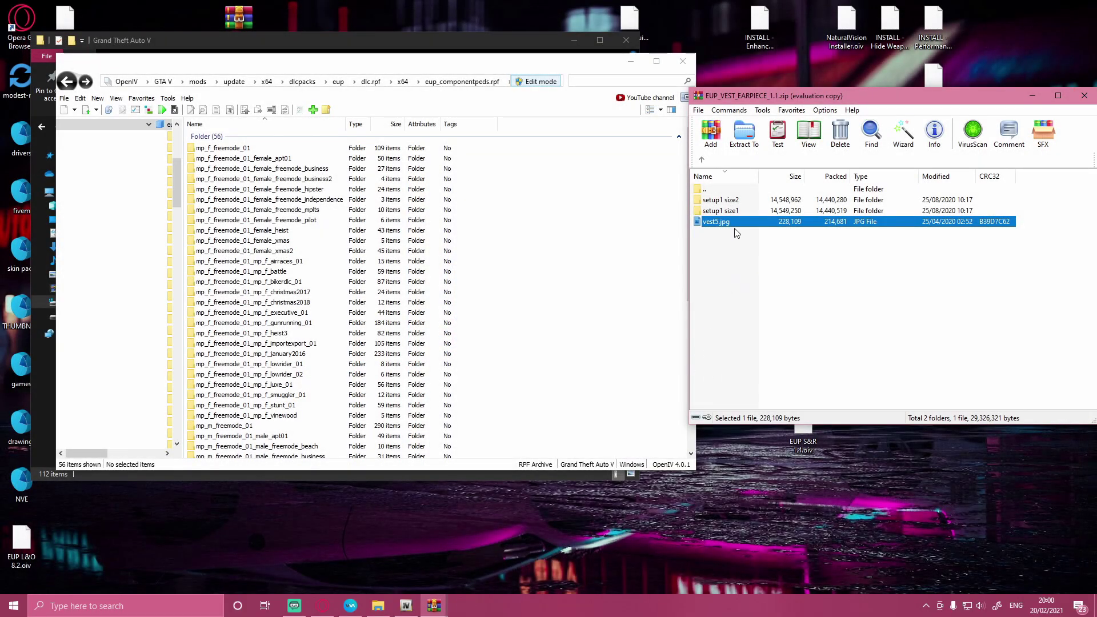
click(718, 201)
double_click(717, 201)
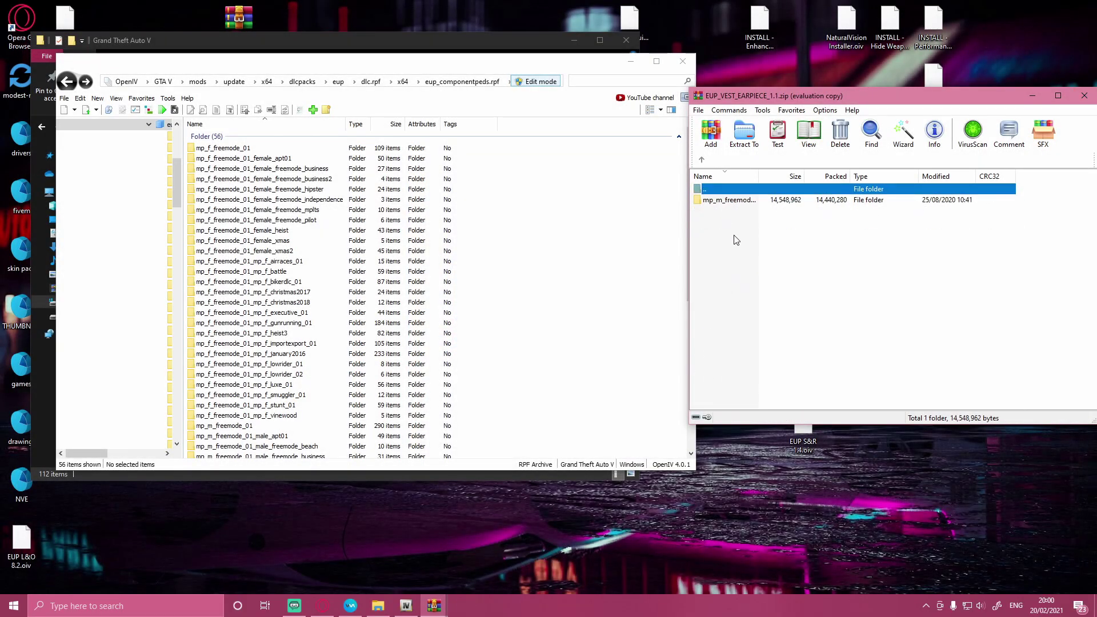
click(728, 201)
Preview vest4.jpg and add the mp_m_freemode folder from vest4 > setup2 to eup_componentpeds.rpf
click(702, 159)
click(702, 159)
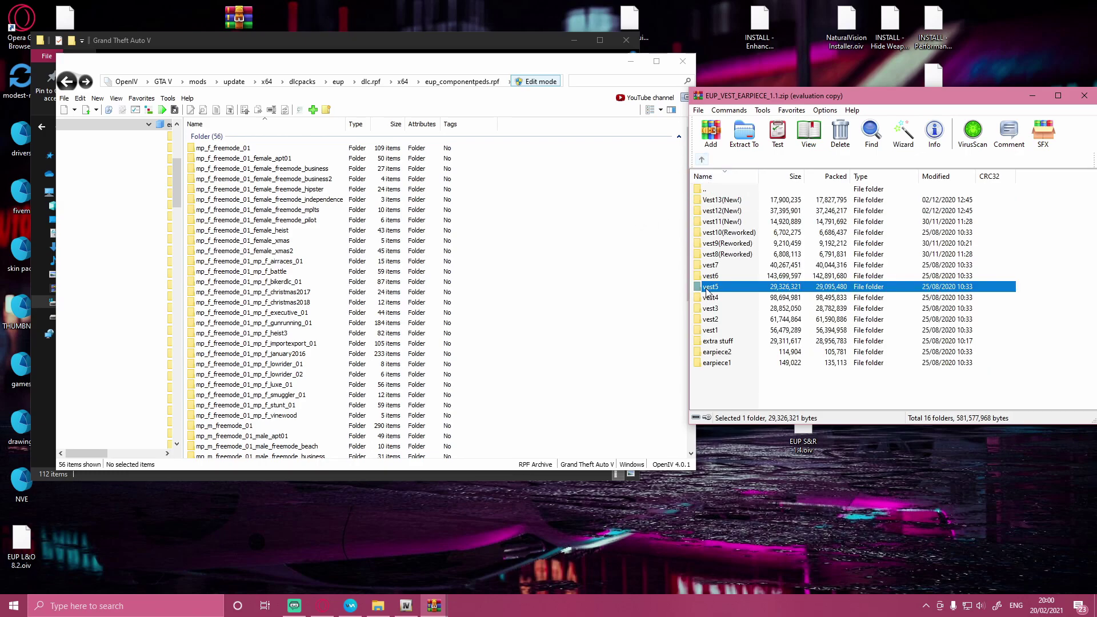
double_click(709, 287)
double_click(714, 231)
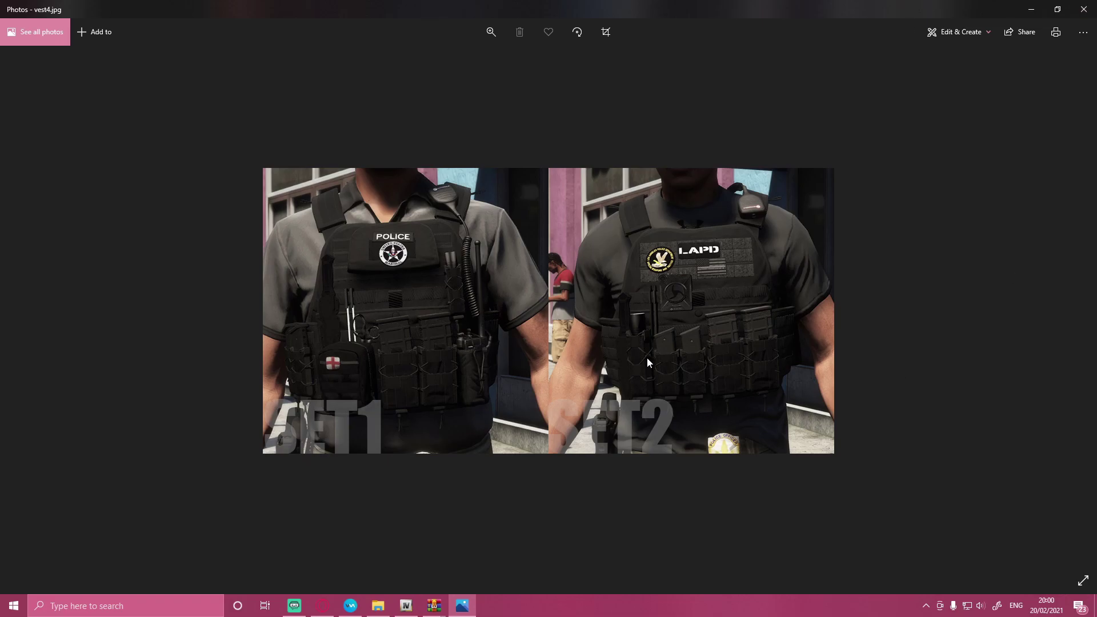
click(1083, 9)
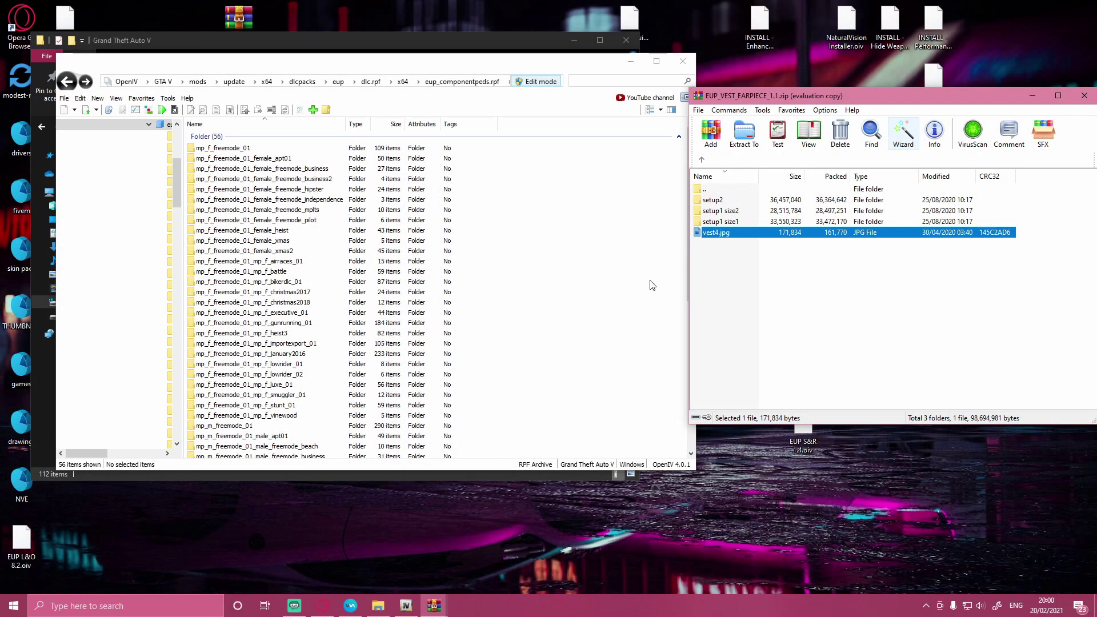
double_click(716, 200)
drag(730, 200, 597, 234)
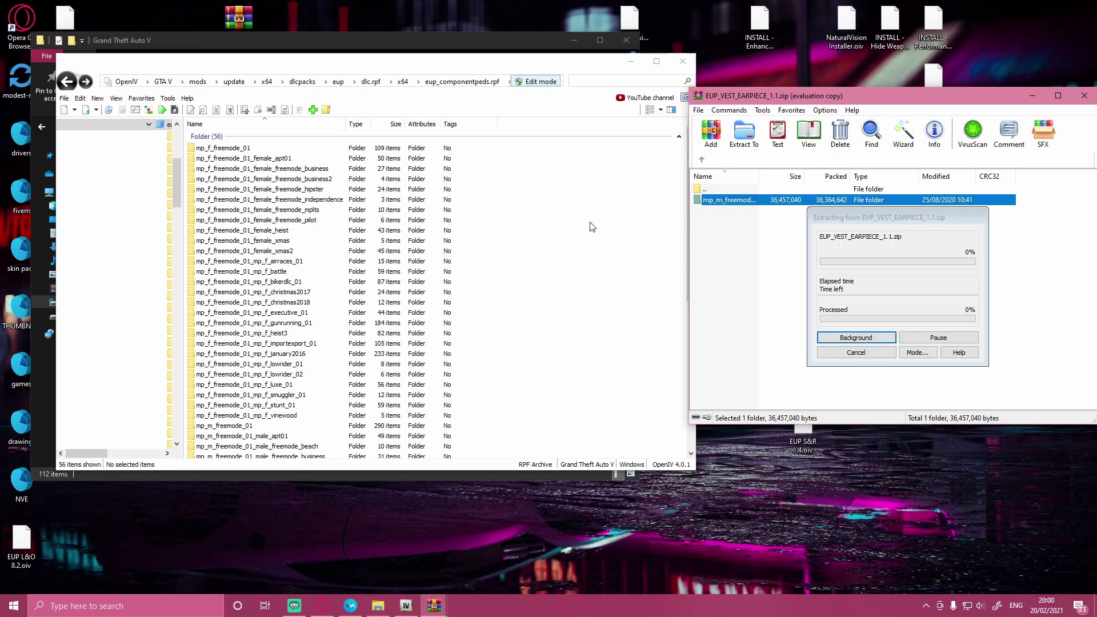
Preview vest3.jpg and add the mp_m_freemode folder from vest3 > setup2 to eup_componentpeds.rpf
click(701, 162)
click(702, 161)
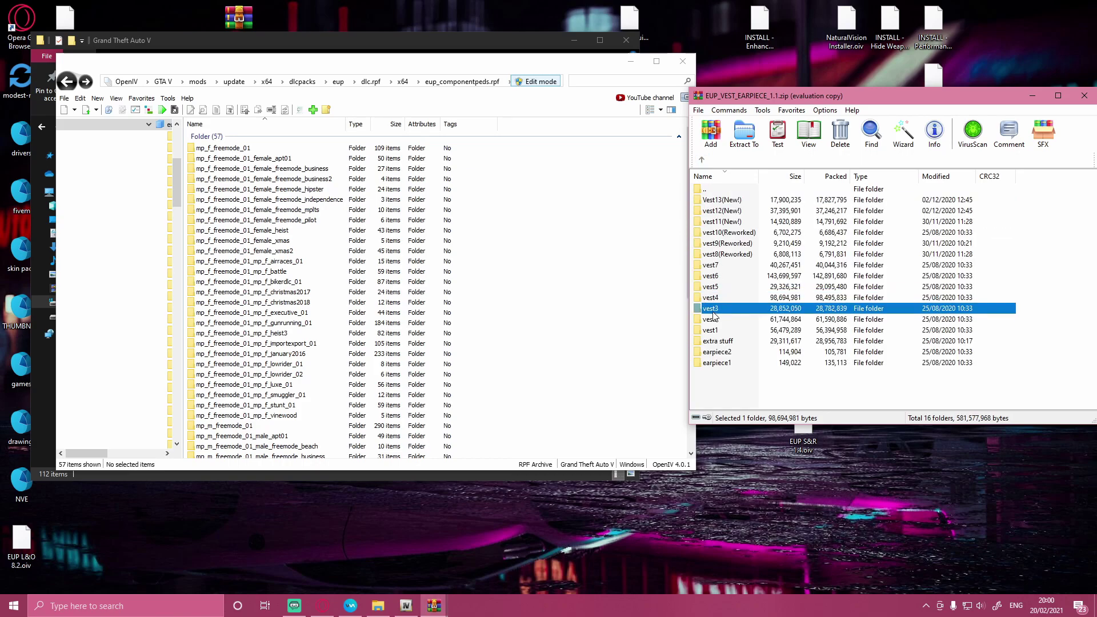
double_click(715, 311)
double_click(716, 221)
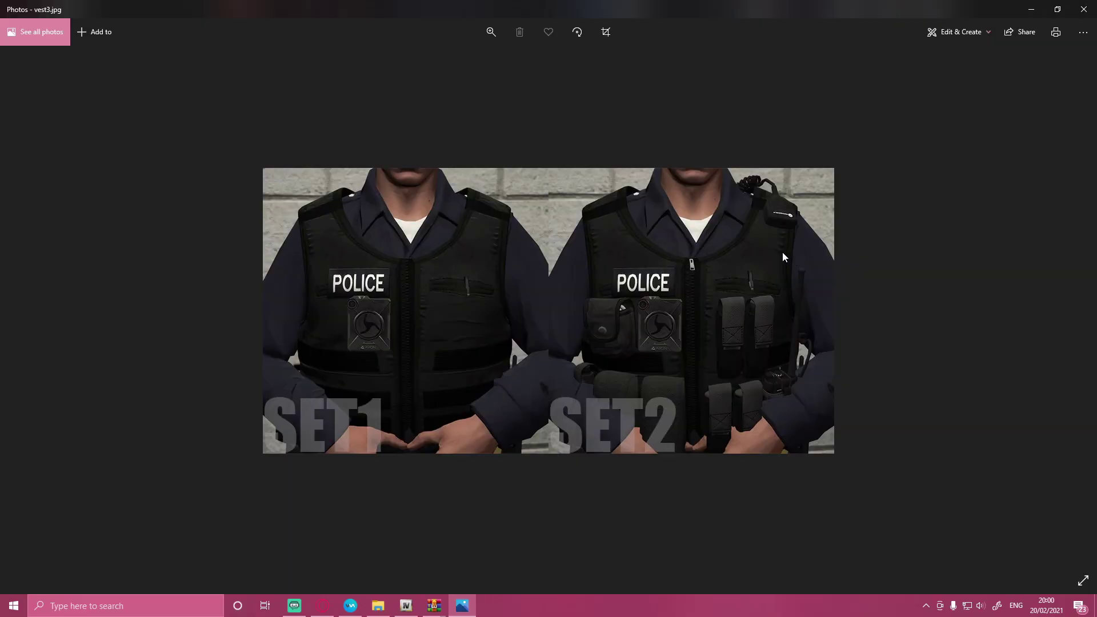
click(1083, 9)
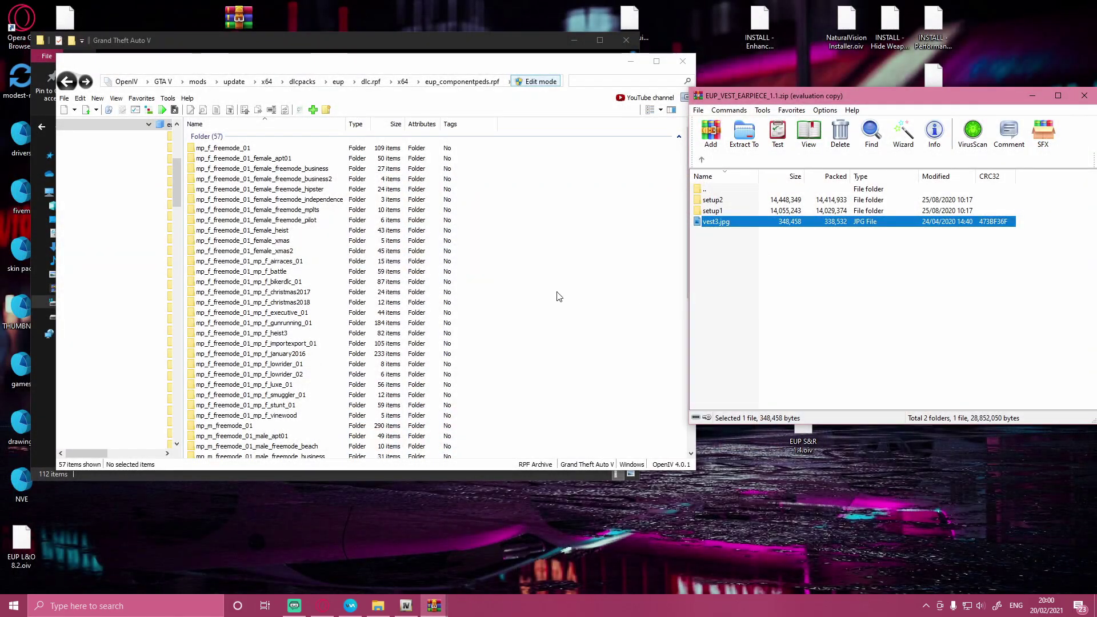
click(735, 204)
double_click(735, 202)
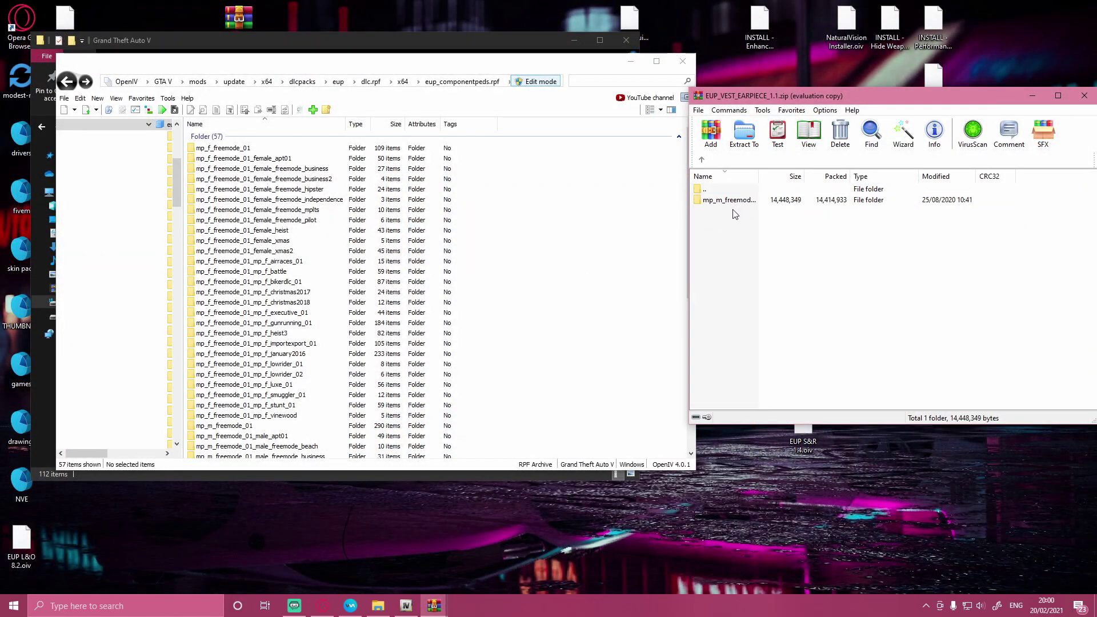
drag(731, 201, 666, 212)
Preview vest2.jpg to compare its sets and check the contents of vest2's setup1 folder
click(701, 160)
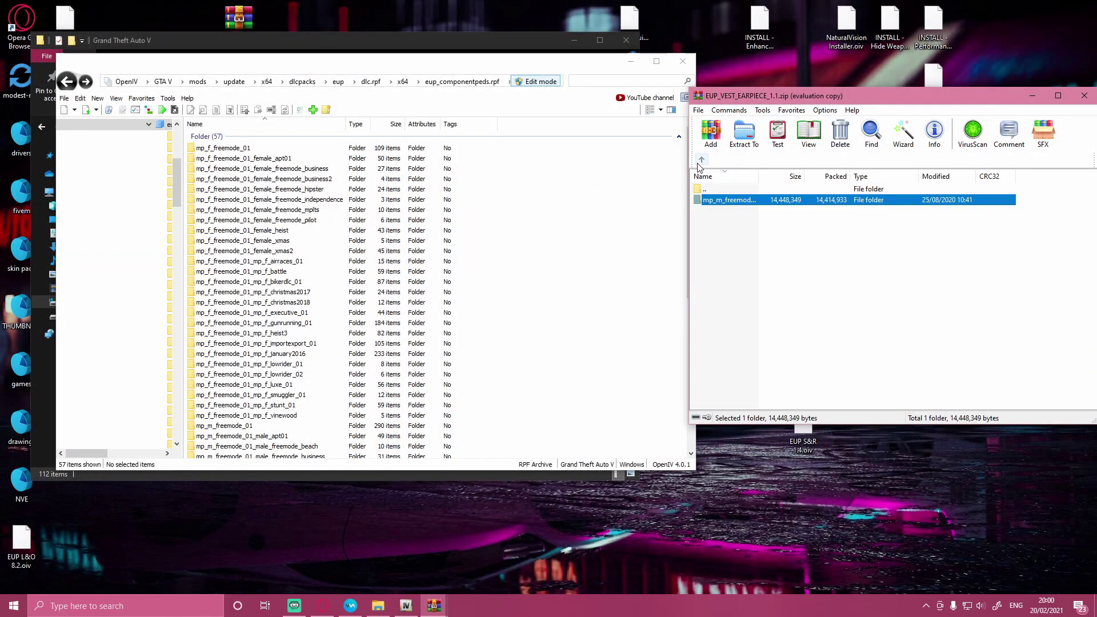
click(700, 162)
double_click(710, 327)
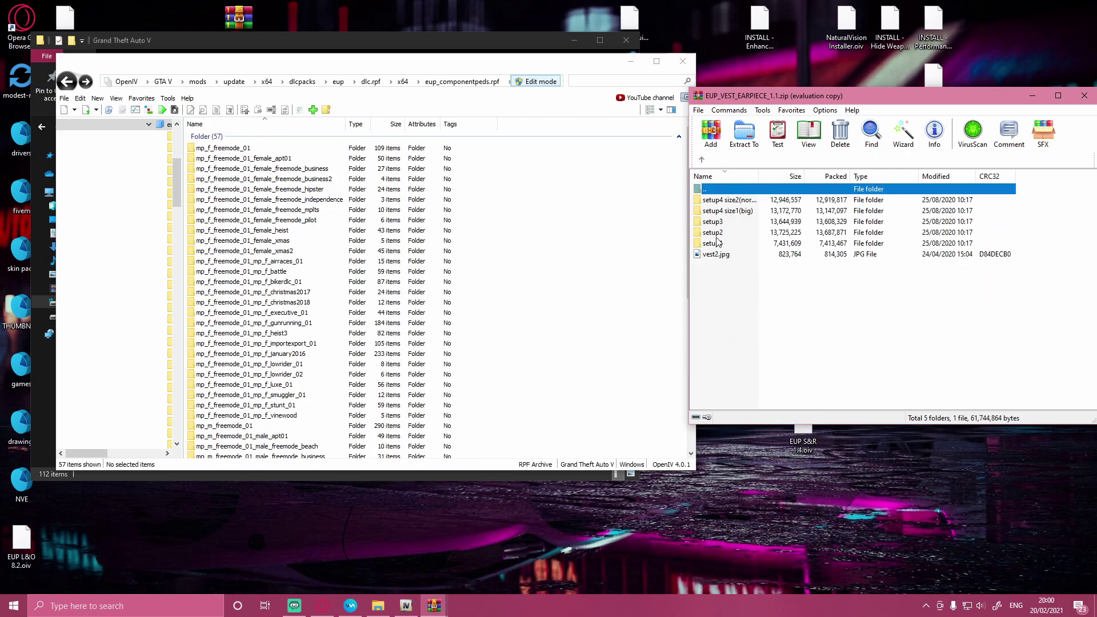
double_click(715, 255)
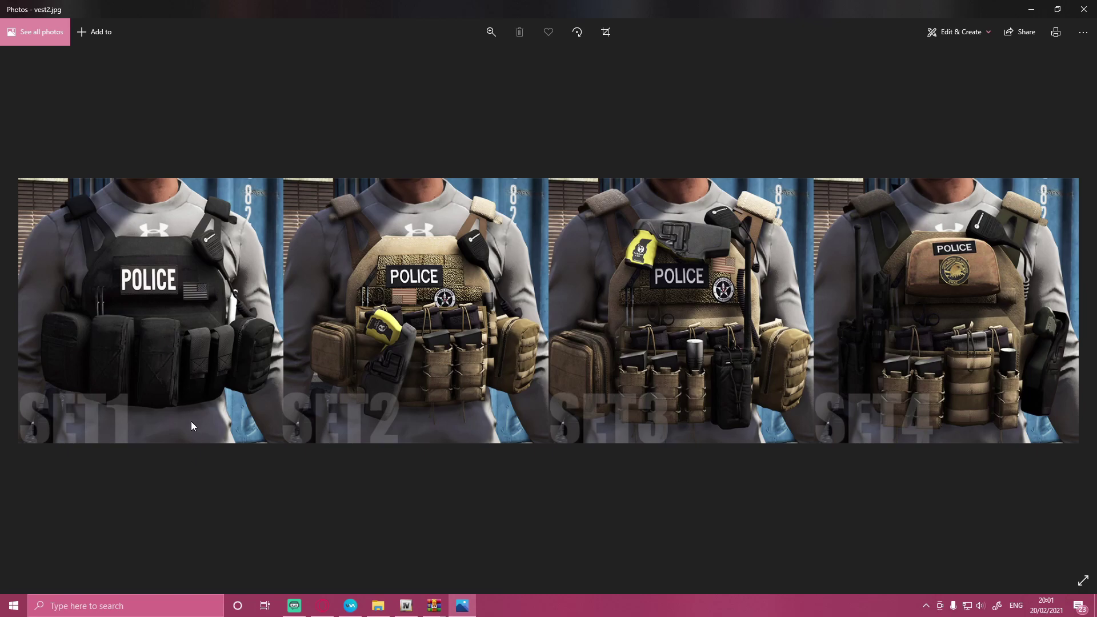
click(1083, 9)
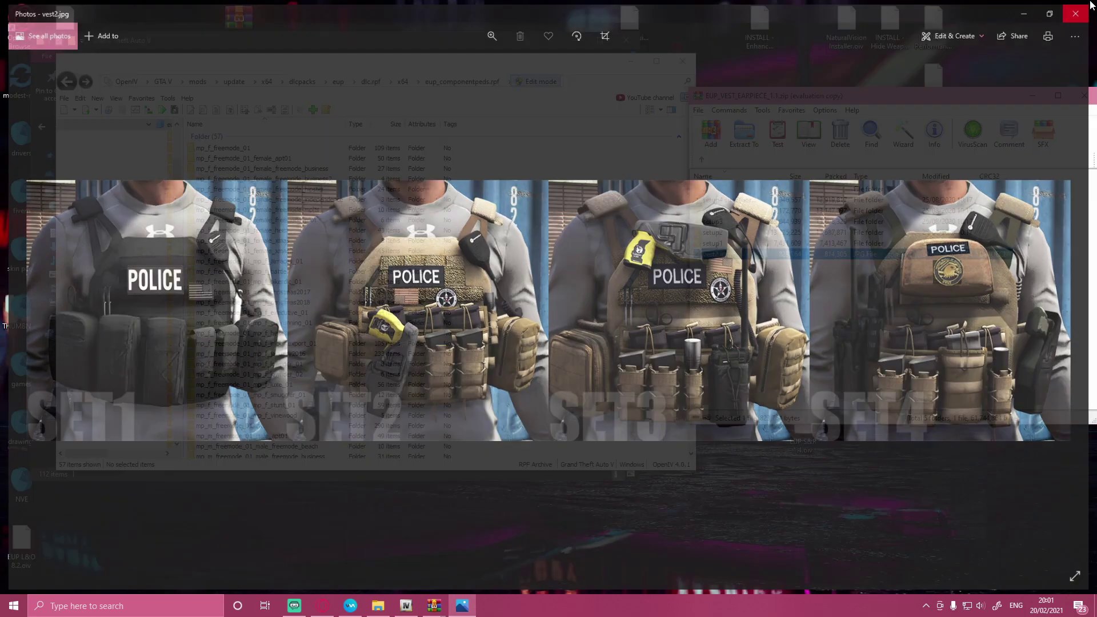
double_click(716, 243)
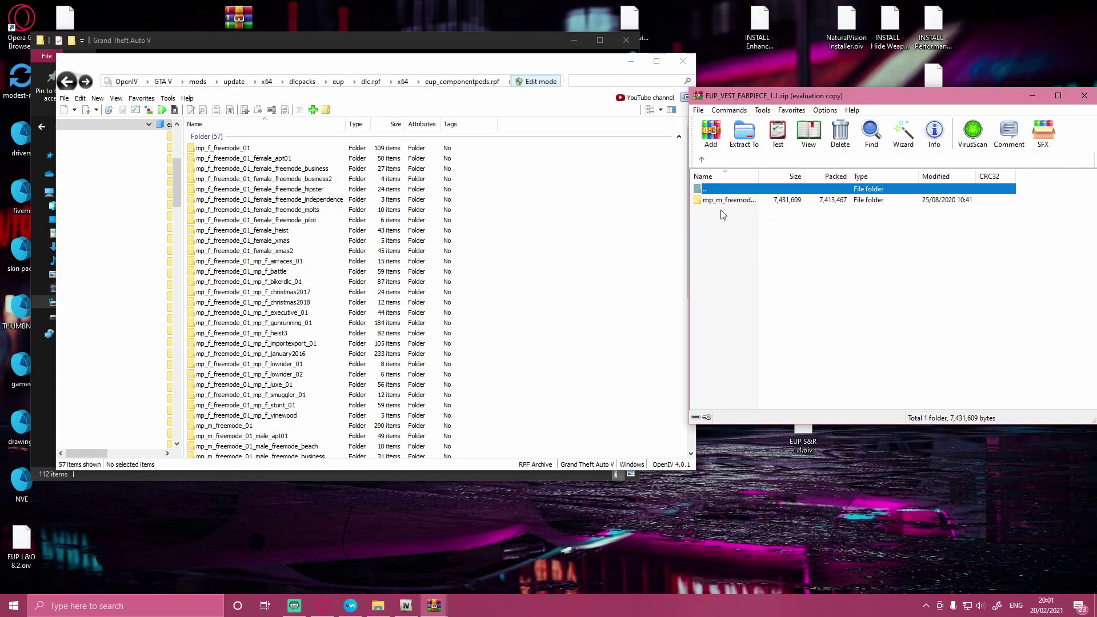
click(702, 160)
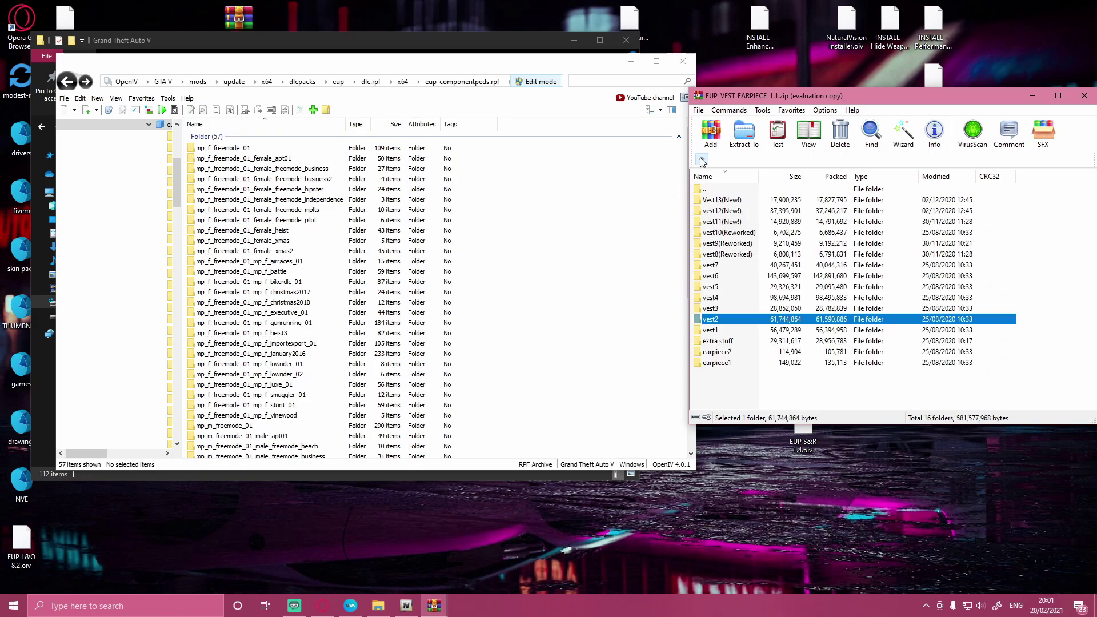
Preview vest1.jpg and add the mp_m_freemode folder from vest1 > setup4 size1 to eup_componentpeds.rpf
click(719, 331)
double_click(718, 331)
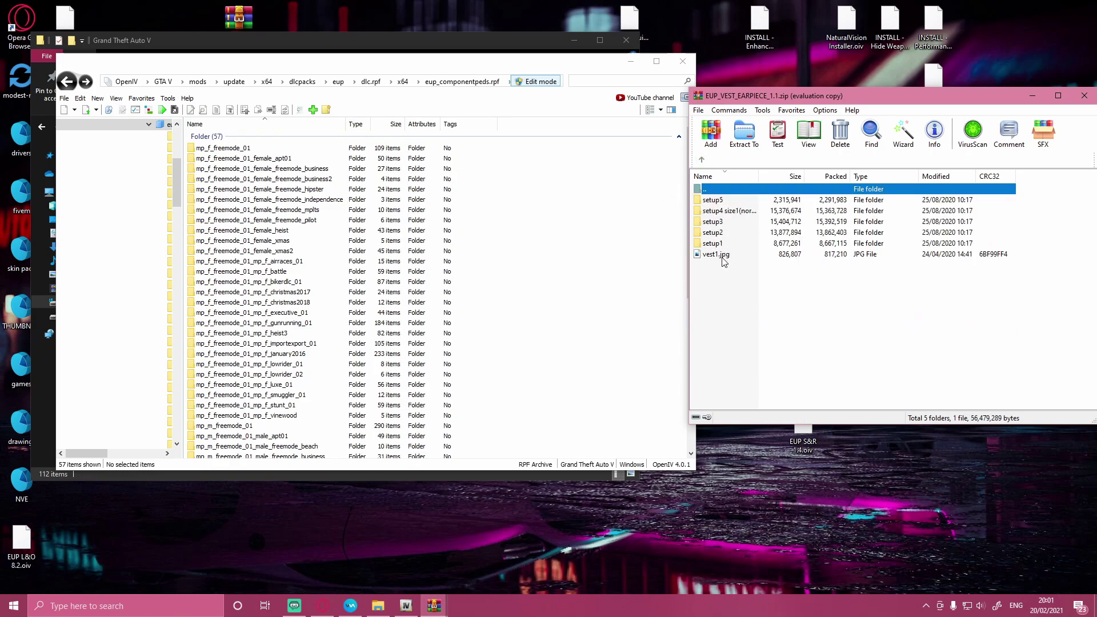
double_click(722, 255)
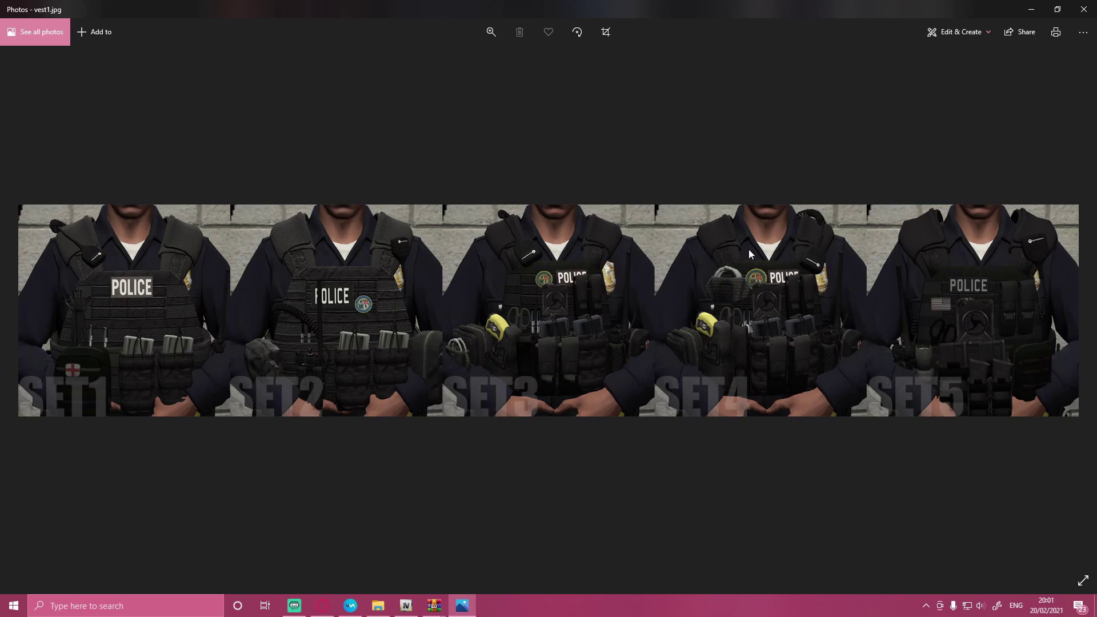
click(1083, 9)
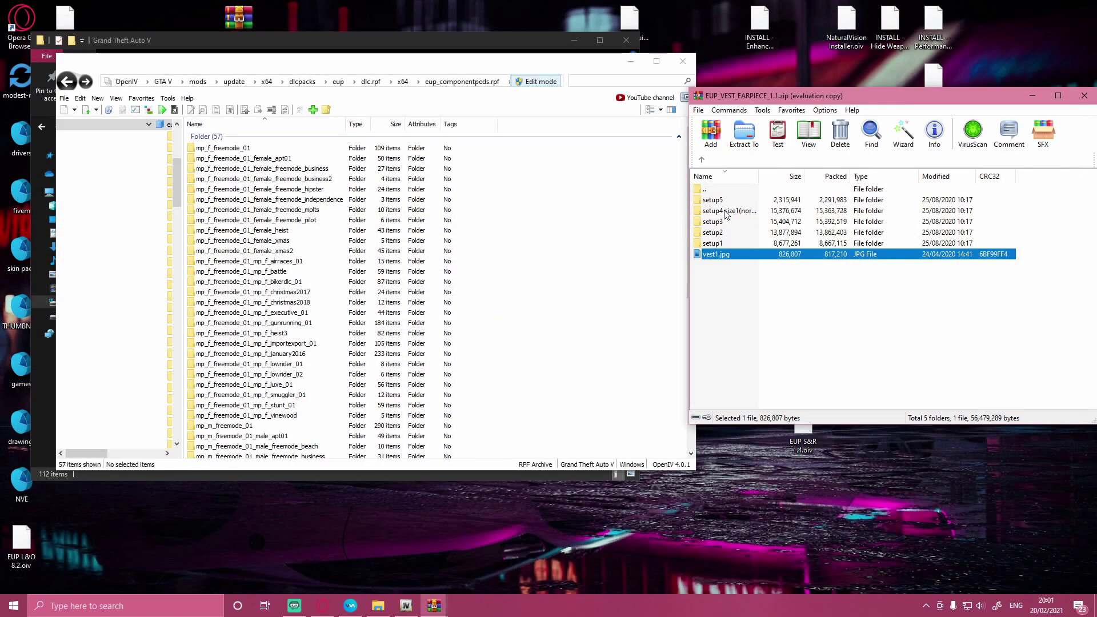
double_click(725, 211)
click(731, 201)
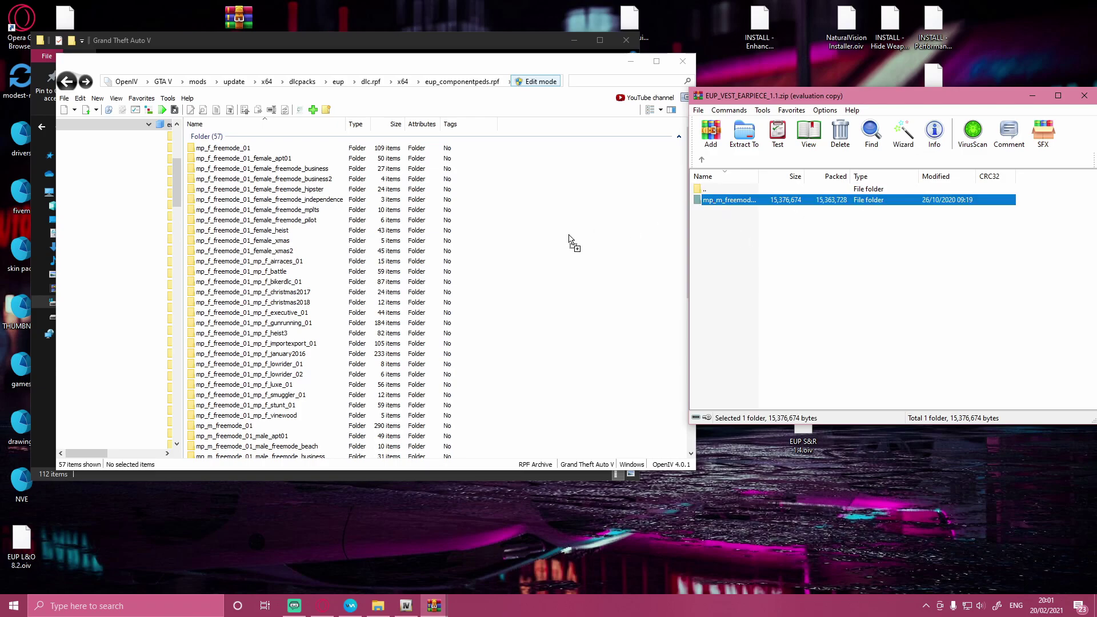
Add the mp_m_freemode folders from extra stuff > T shirt and extra stuff > Long Sleeve shirt to eup_componentpeds.rpf
click(701, 161)
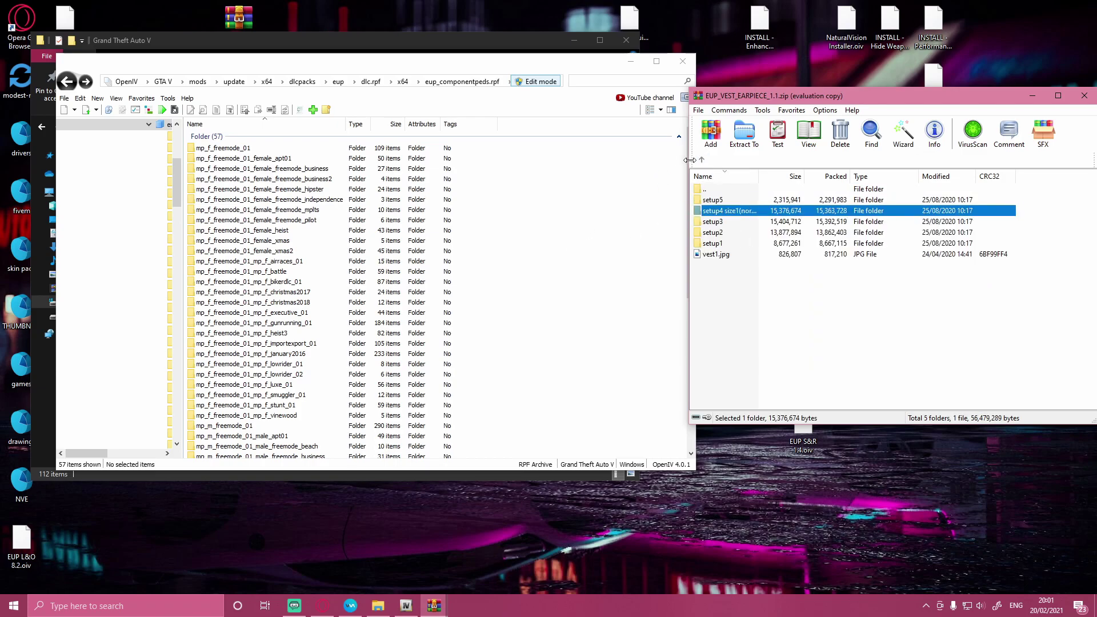
click(701, 161)
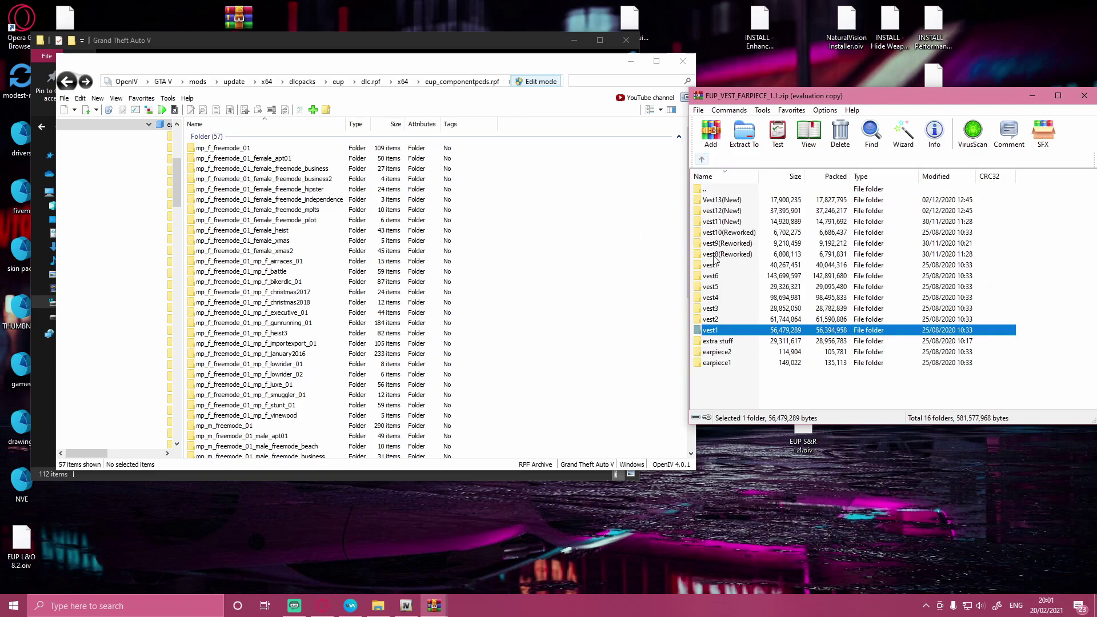
double_click(720, 341)
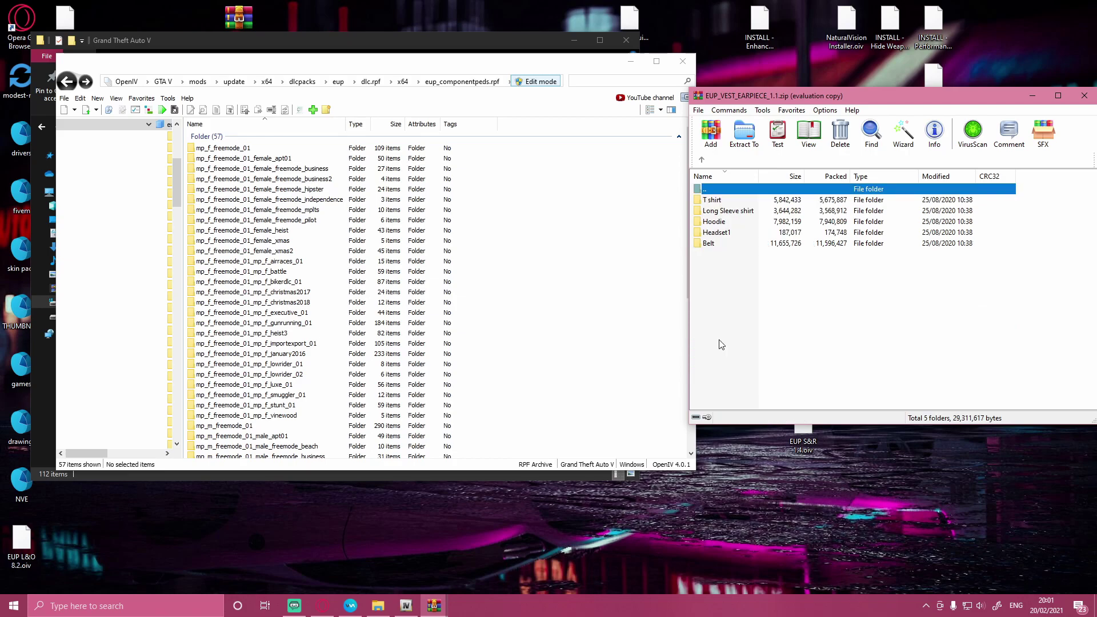
double_click(711, 201)
drag(714, 199, 586, 226)
click(701, 159)
double_click(723, 213)
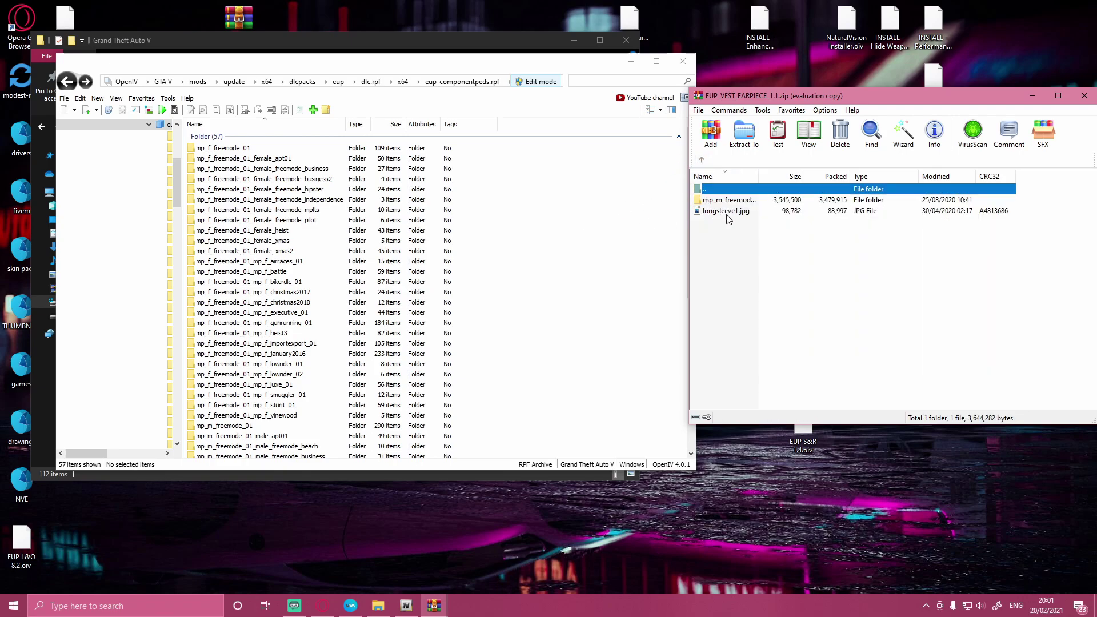
drag(722, 200, 657, 216)
Add the mp_m_freemode folders from extra stuff > Hoodie and extra stuff > Headset1 to eup_componentpeds.rpf
click(702, 160)
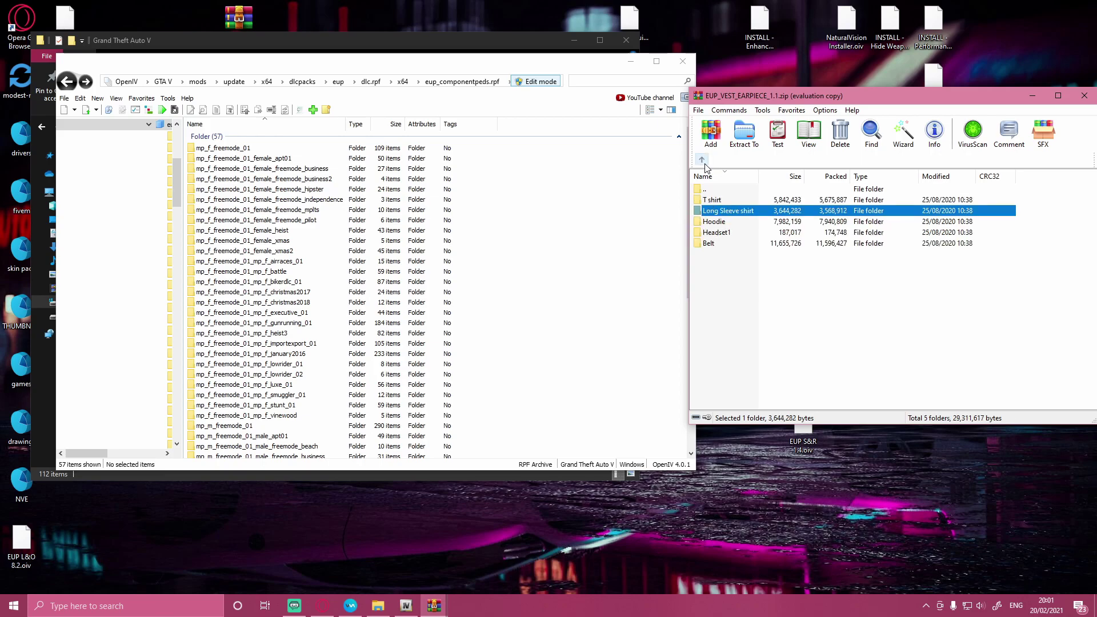
double_click(712, 221)
drag(721, 200, 648, 228)
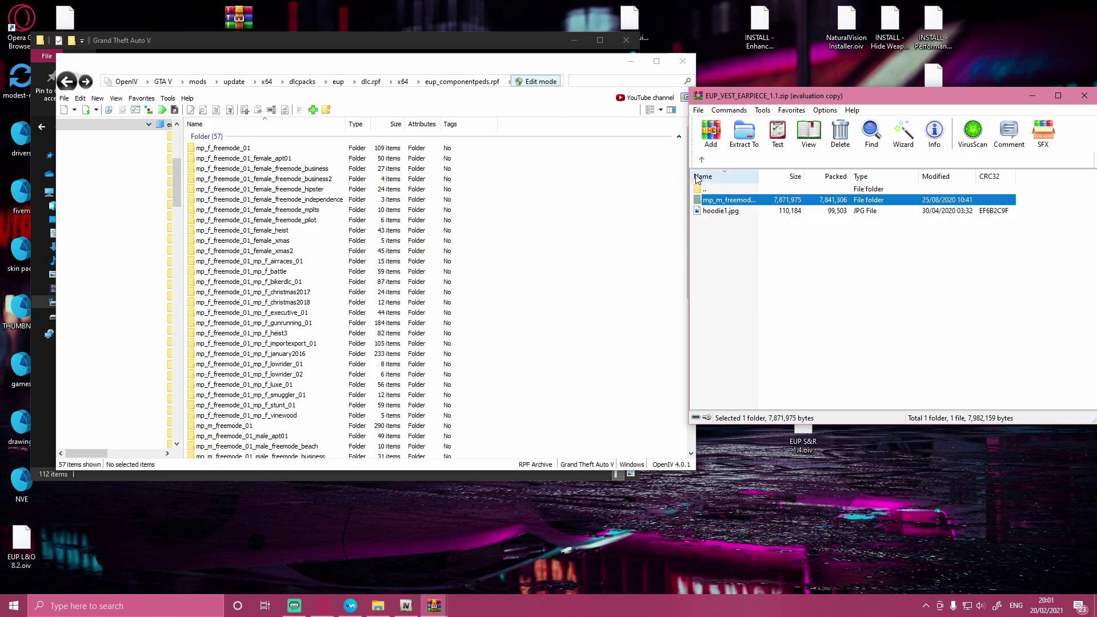
click(701, 159)
double_click(717, 233)
drag(726, 200, 651, 237)
Add the mp_m_freemode folder from extra stuff > Belt to eup_componentpeds.rpf
click(702, 160)
double_click(718, 243)
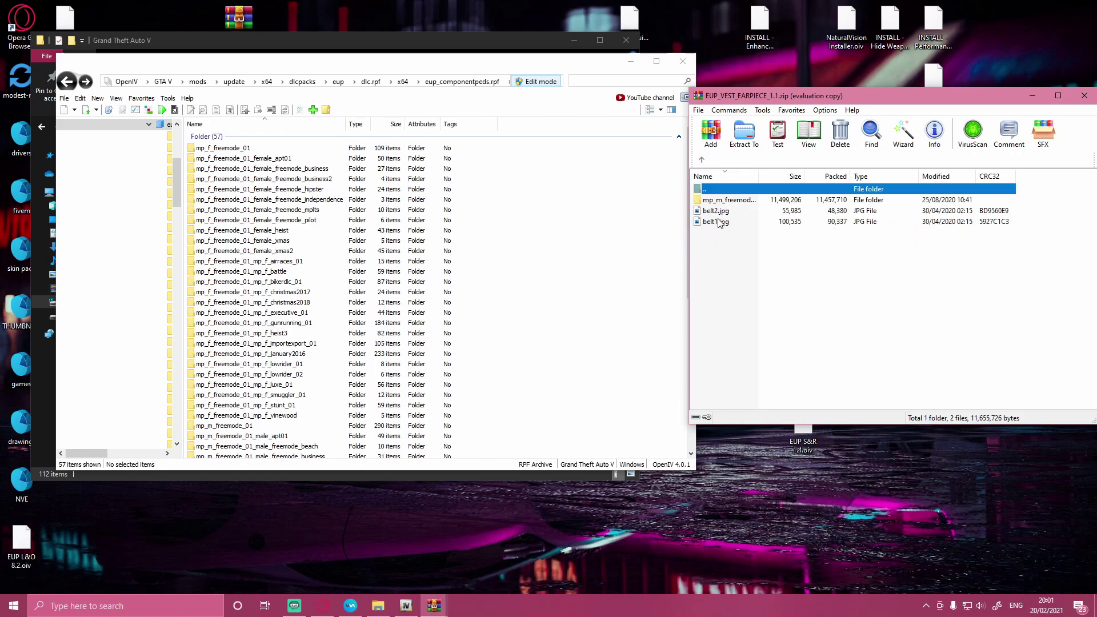
drag(721, 202, 635, 245)
Add the mp_m_freemode folders from earpiece2 and earpiece1 to eup_componentpeds.rpf
click(701, 160)
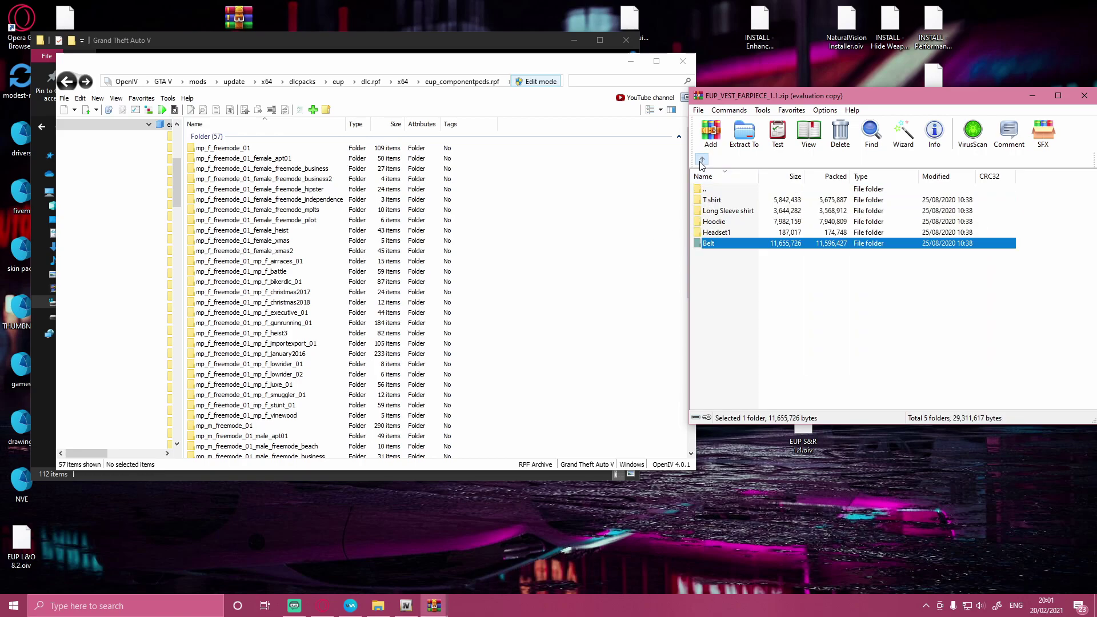
click(702, 161)
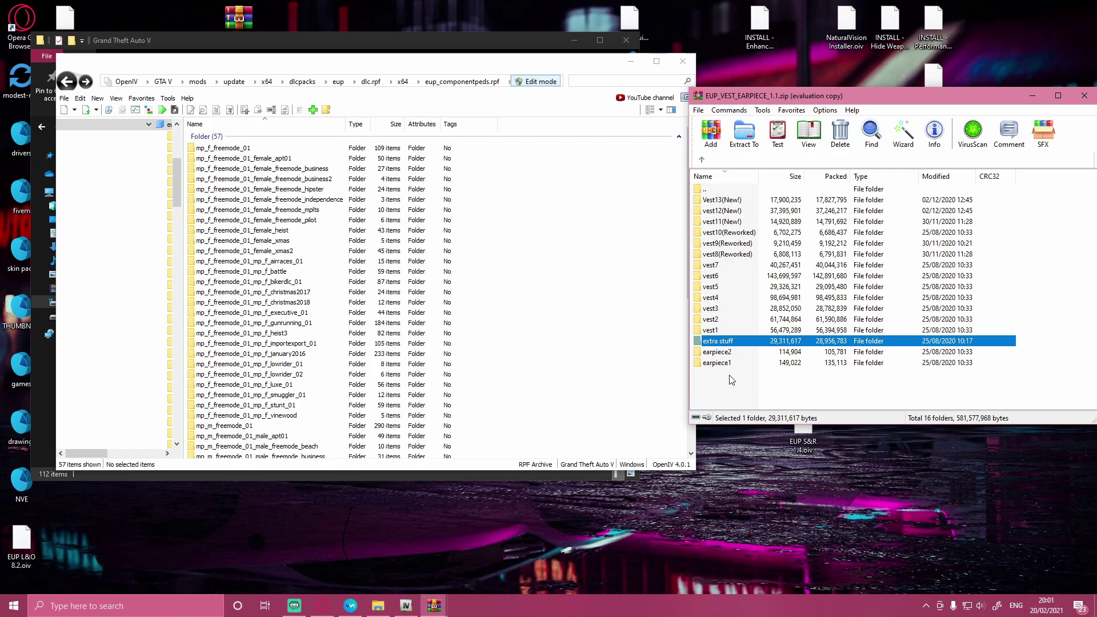
double_click(717, 352)
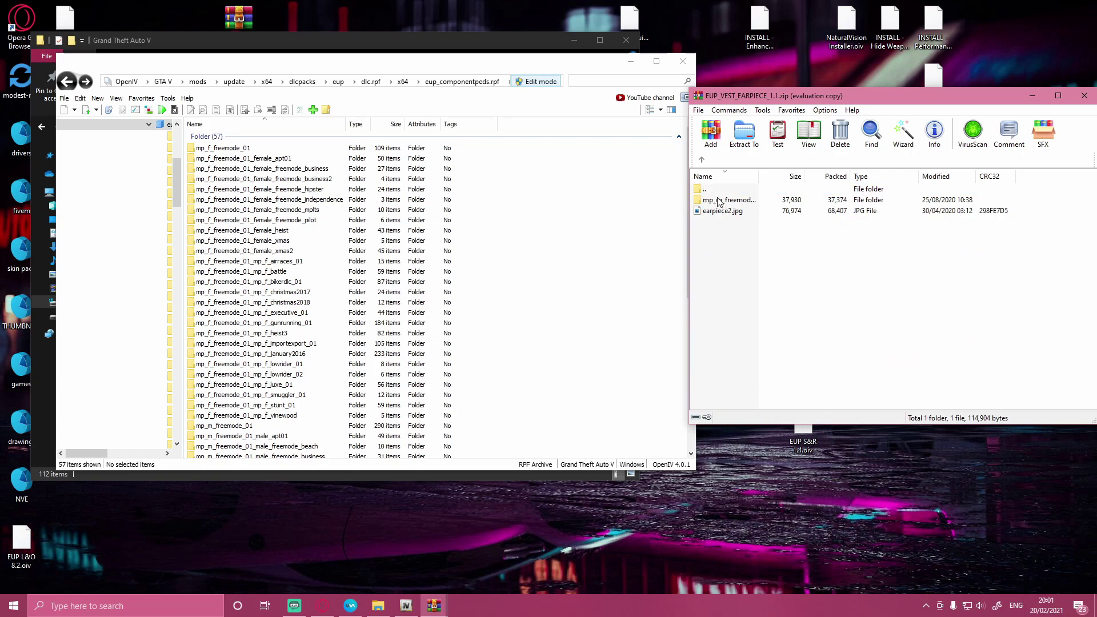
drag(719, 201, 580, 252)
click(701, 160)
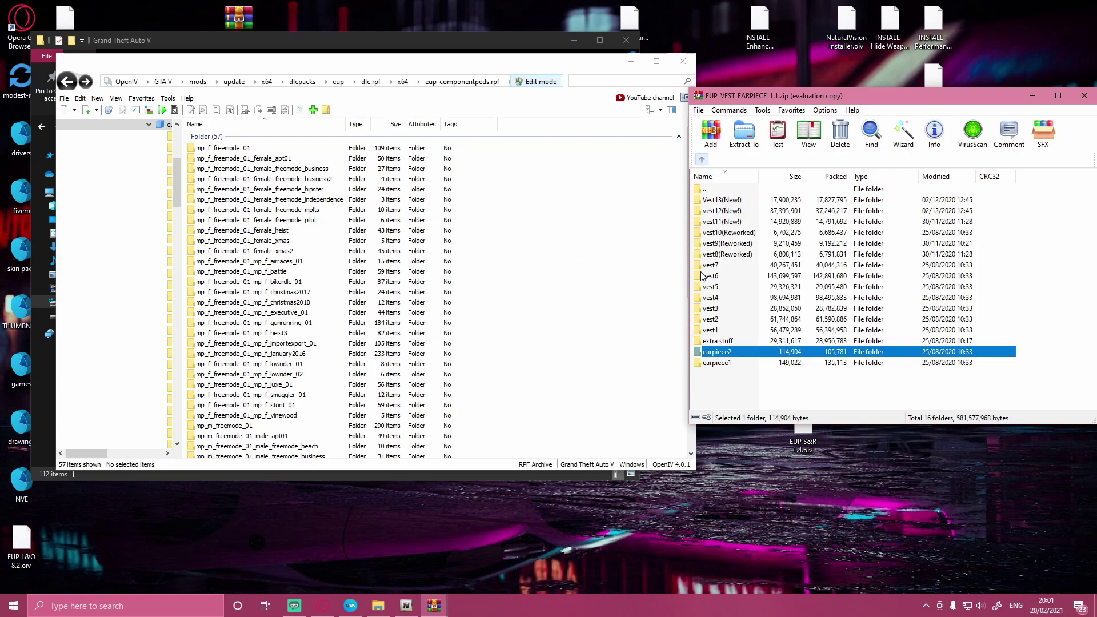
double_click(717, 363)
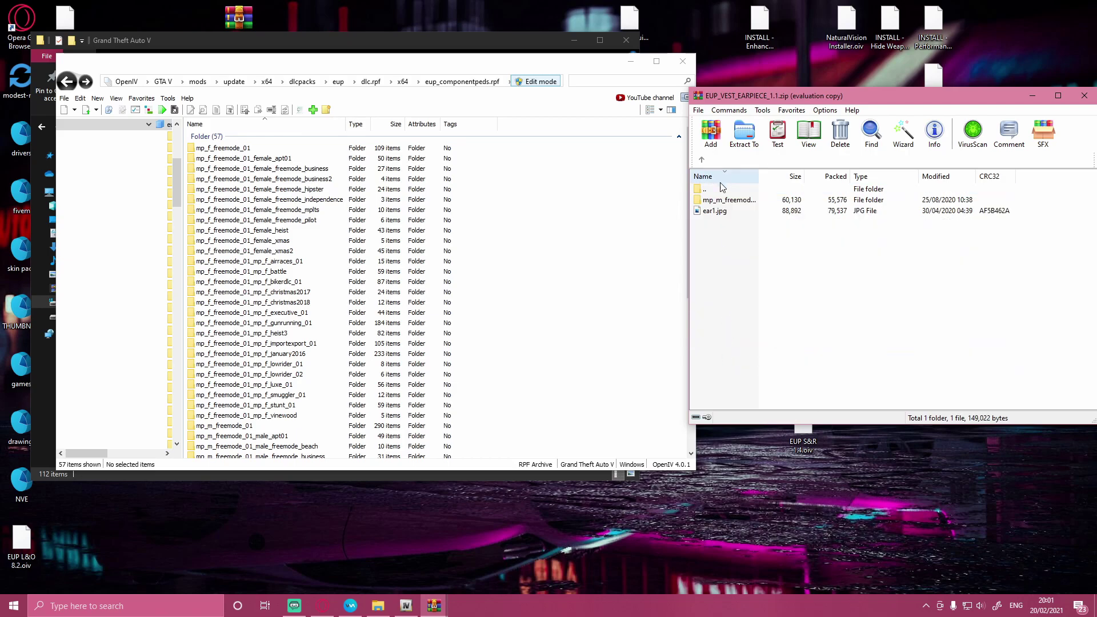
drag(721, 201, 680, 237)
Close the EUP_VEST_EARPIECE_1.1.zip archive window
click(853, 303)
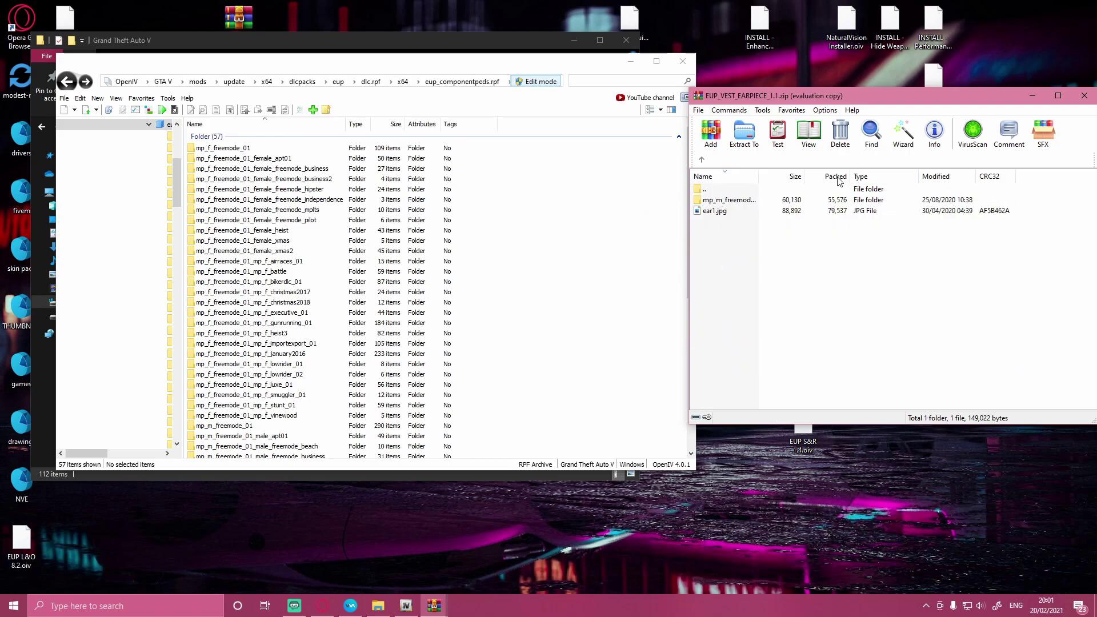
drag(819, 93, 635, 116)
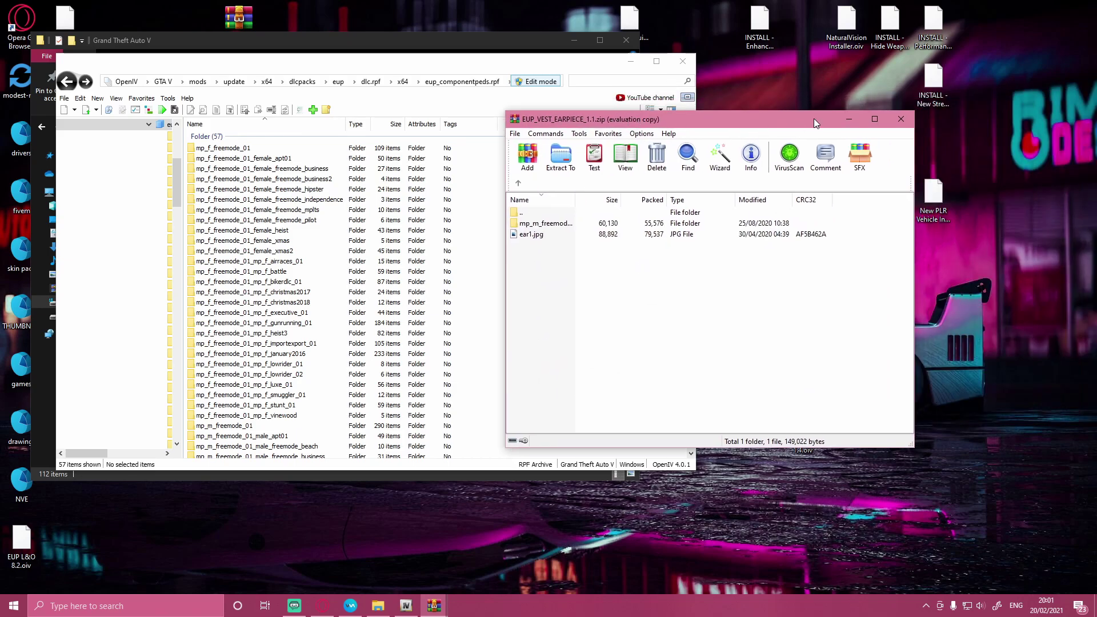
click(899, 120)
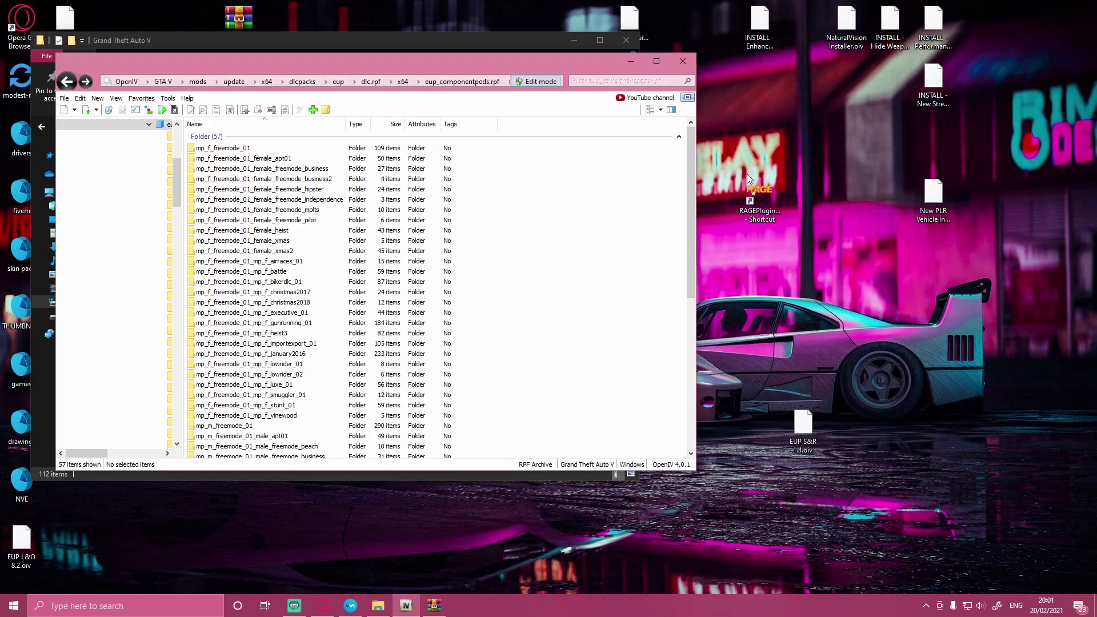